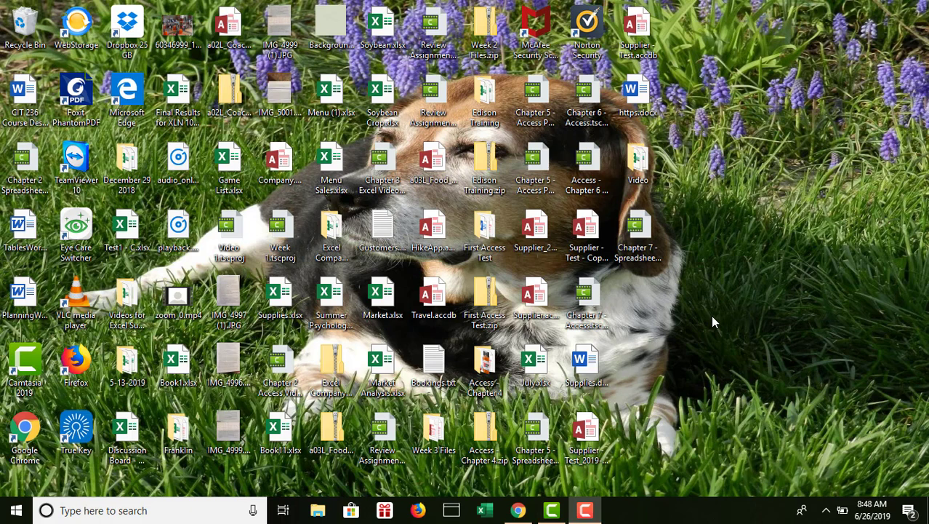
Open the Youth.xlsx workbook from the Video folder on the desktop.
double_click(637, 159)
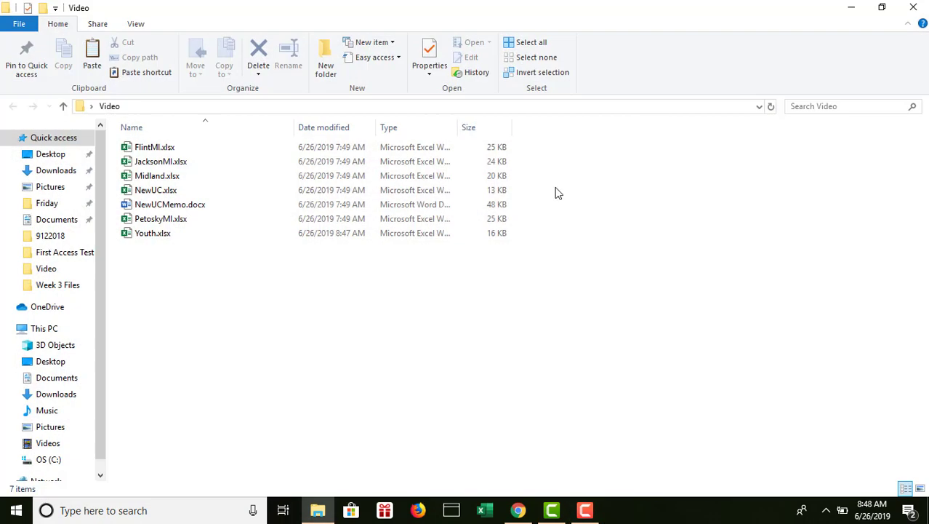
double_click(206, 235)
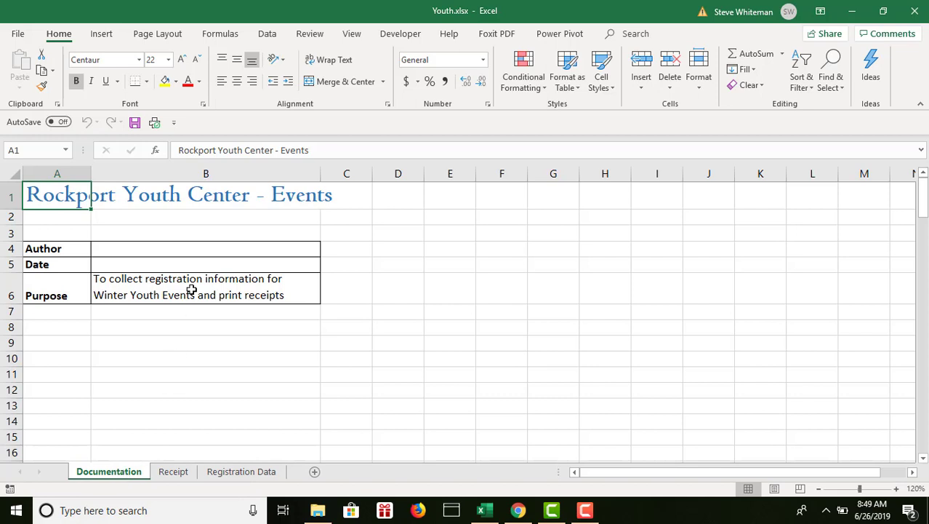
Fill in the author's full name in cell B4 and the date 06/26/2019 in cell B5 of the Documentation sheet.
click(191, 249)
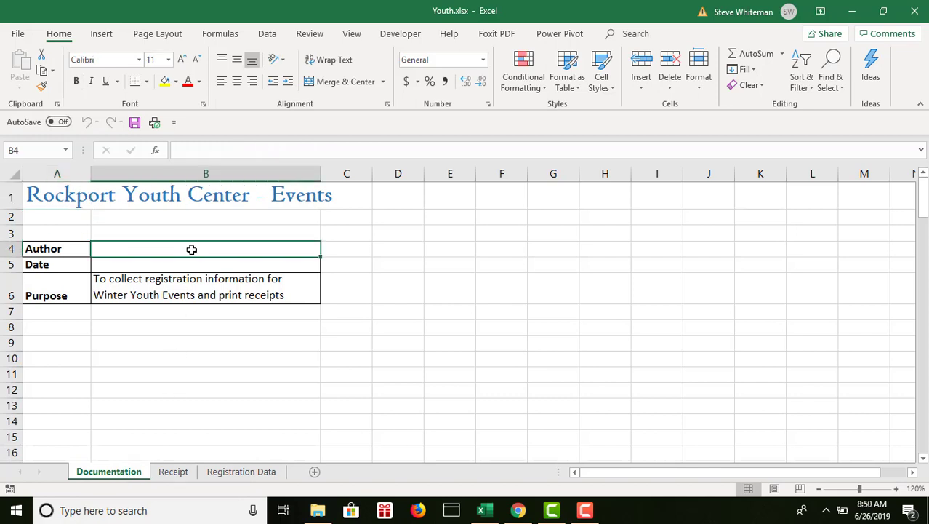
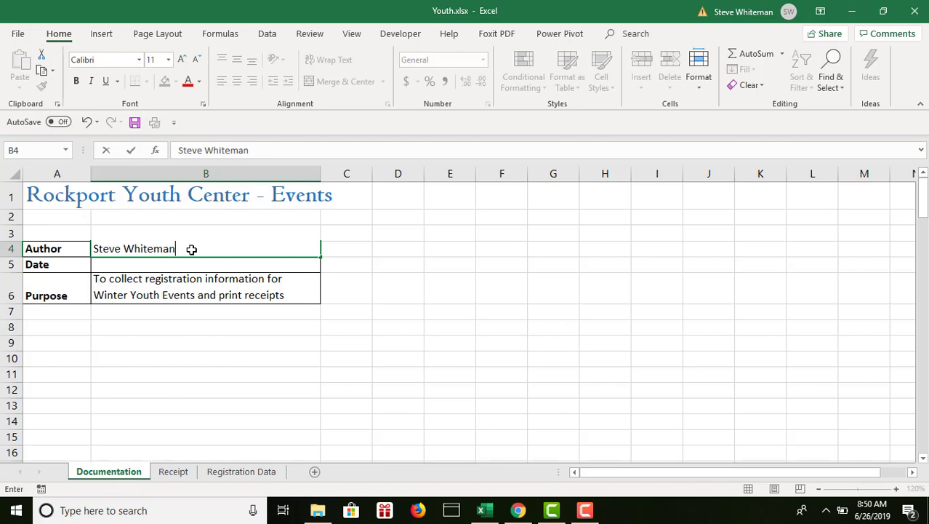
key(Return)
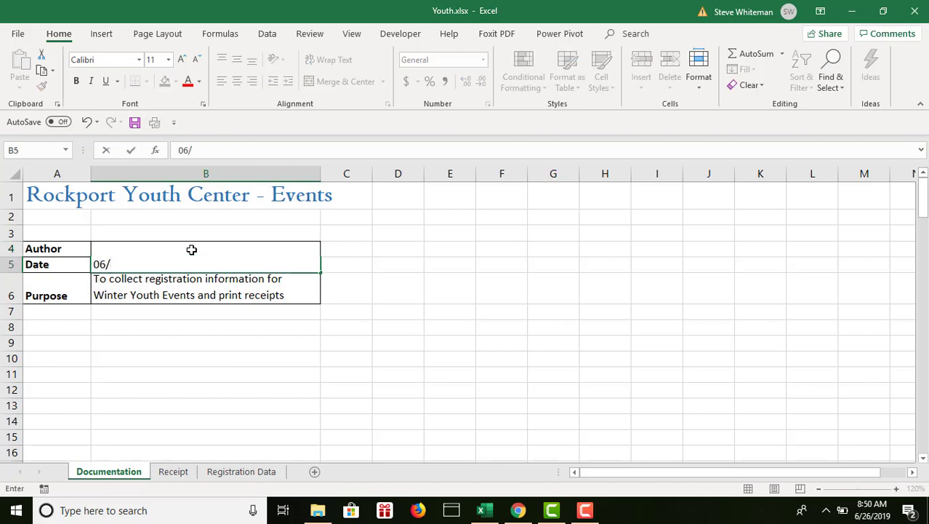
key(Return)
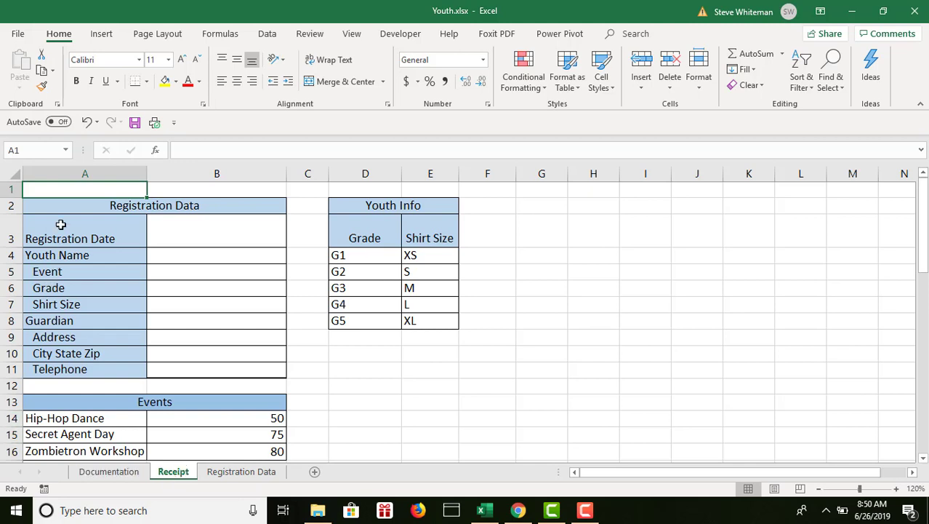
Create defined names for the Registration Data range A3:B11 on the Receipt sheet from its left column labels, and check cells B3 and B4.
drag(62, 238, 216, 370)
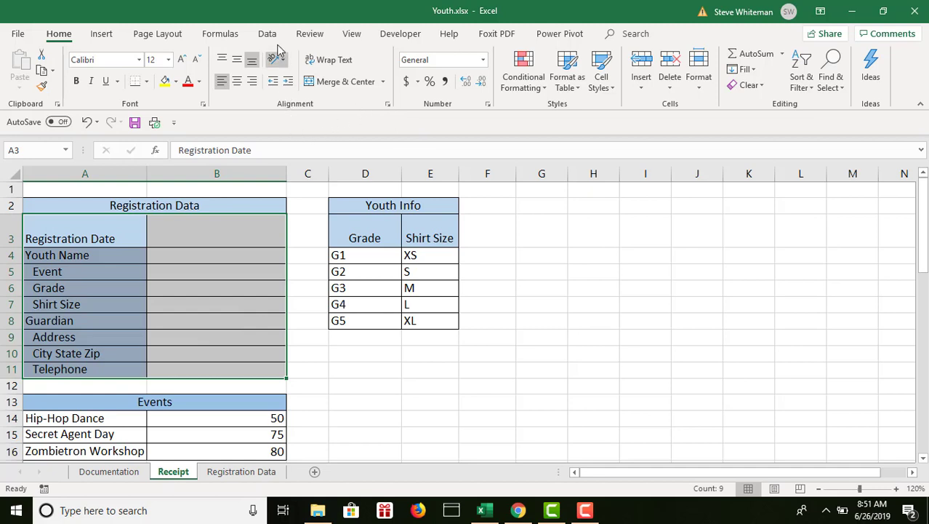
click(221, 36)
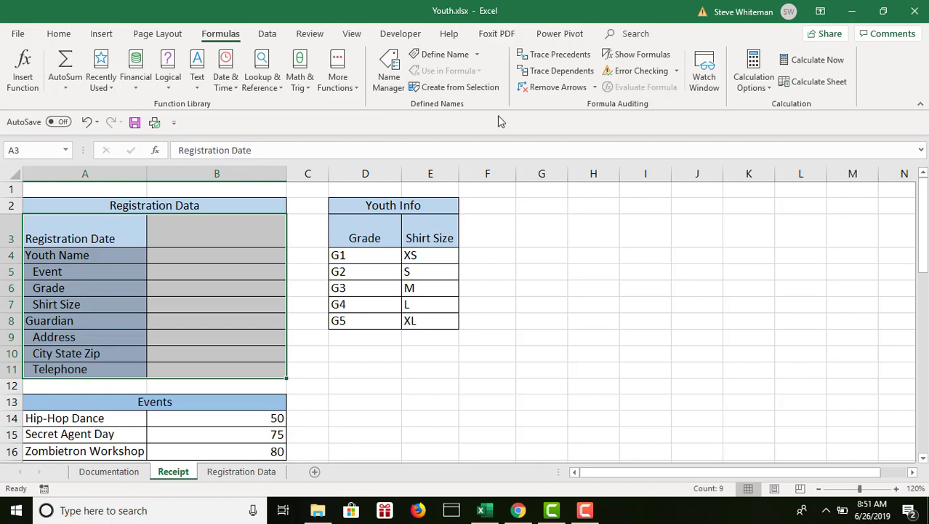
click(451, 89)
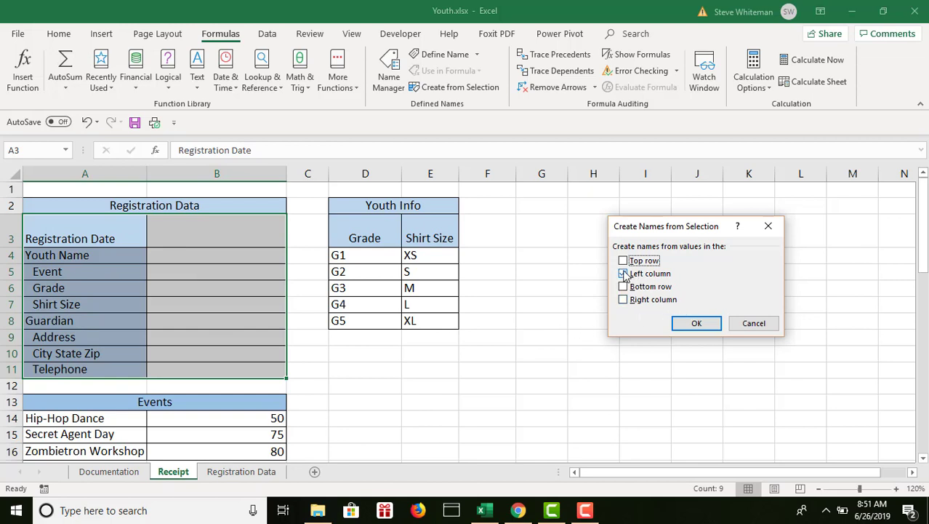
click(697, 324)
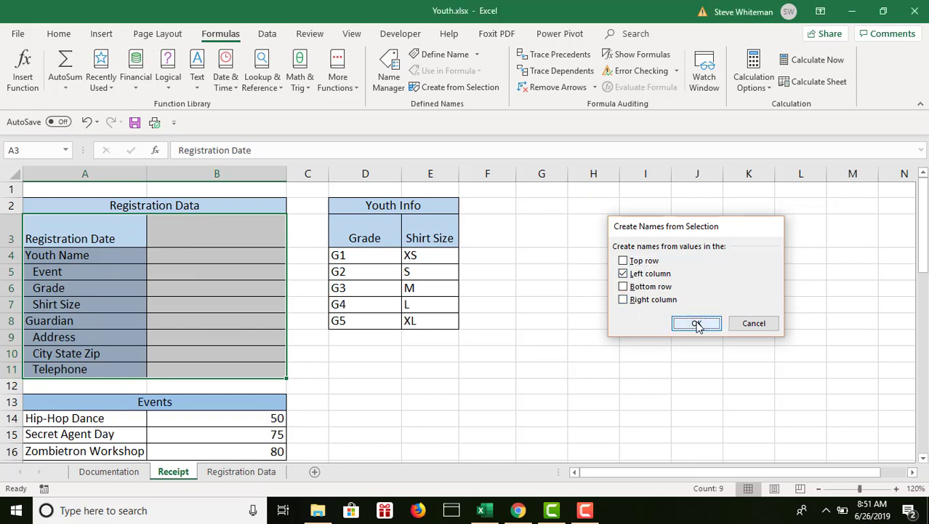
click(192, 238)
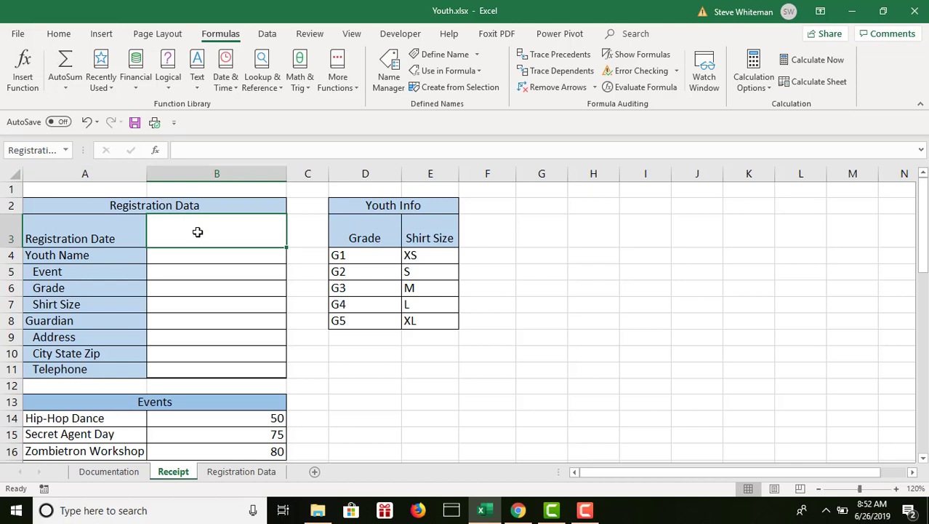
click(199, 256)
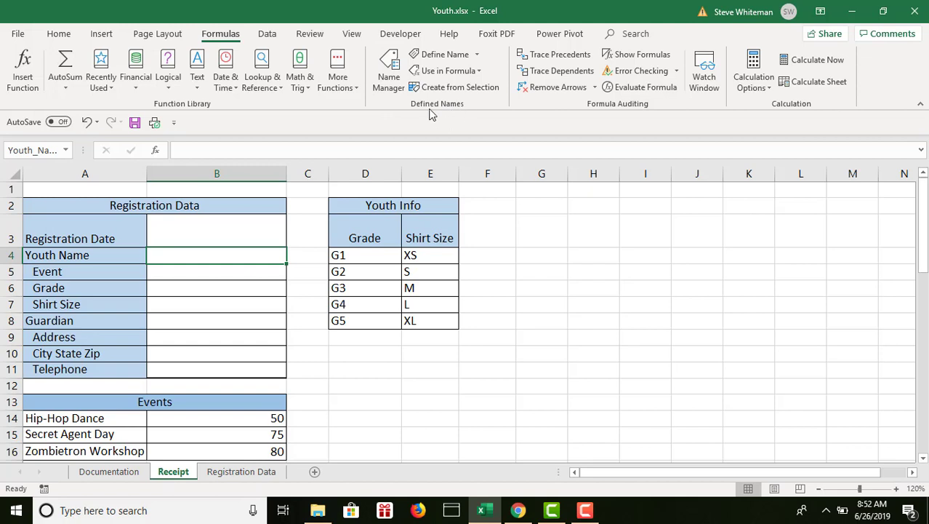
Rename the defined name Address to Street_Address in the Name Manager.
click(388, 82)
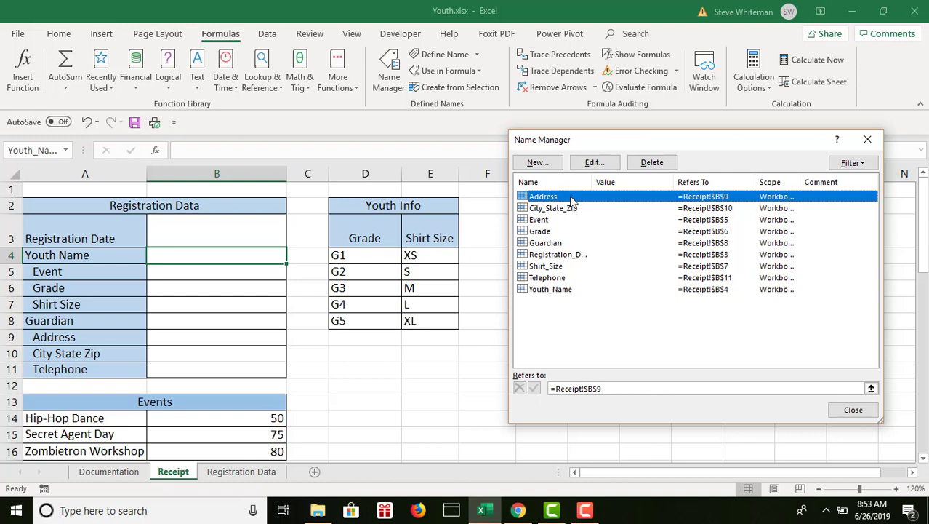
click(595, 162)
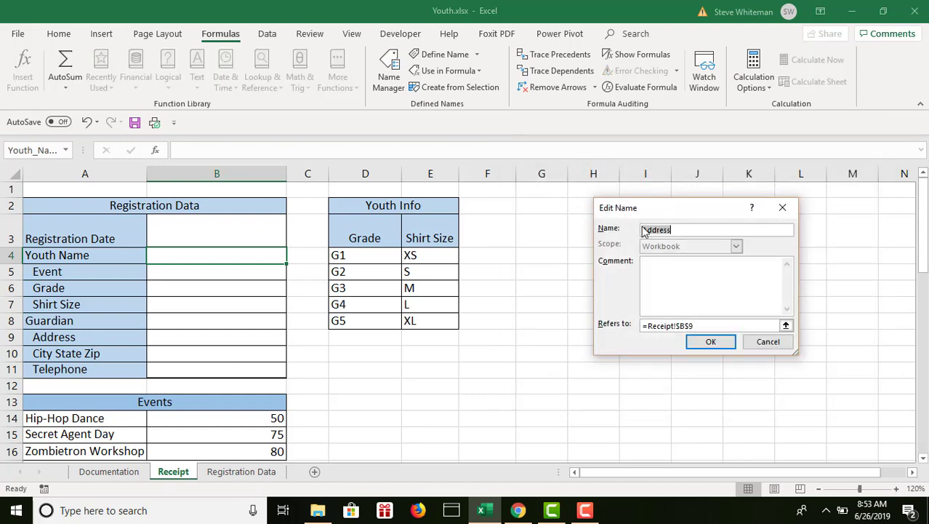
click(644, 229)
text(Street_)
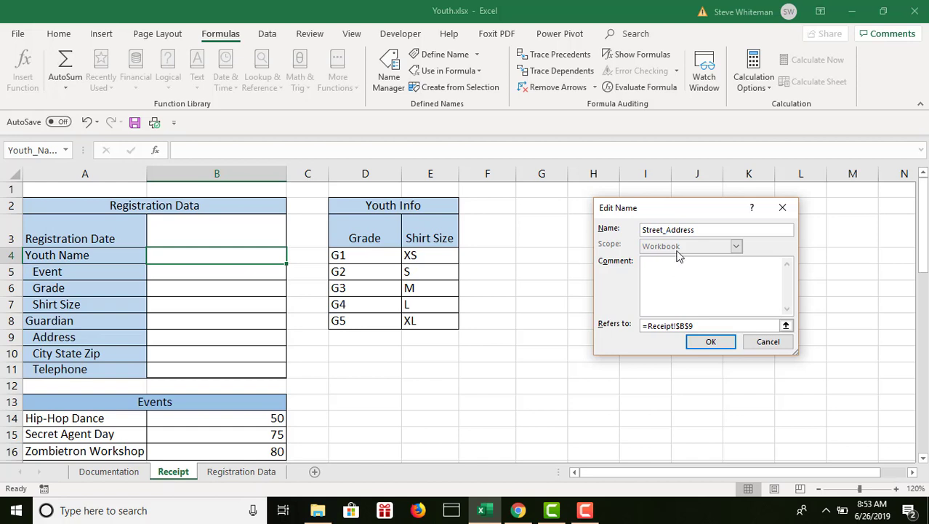
click(712, 342)
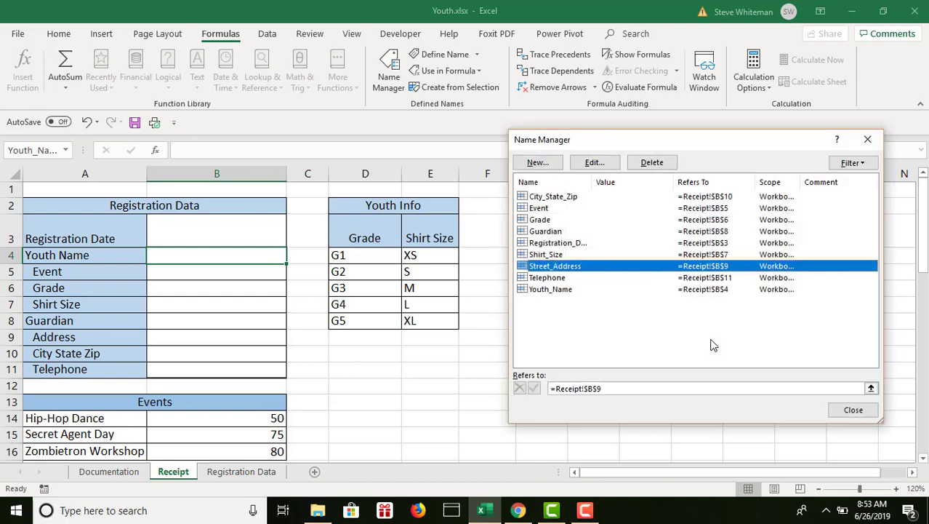
click(853, 410)
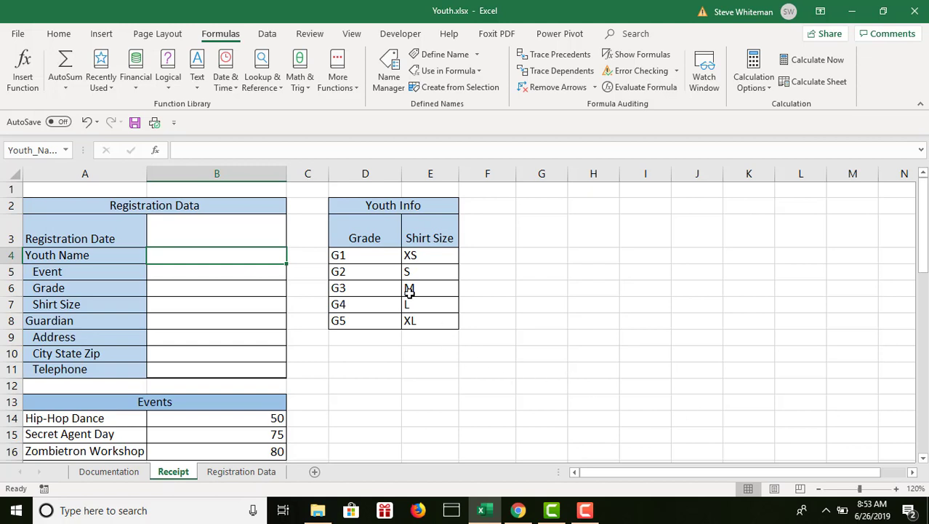
Define the name Youth_Info for the Youth Info table in D2:E8 on the Receipt sheet.
click(352, 205)
drag(352, 205, 412, 317)
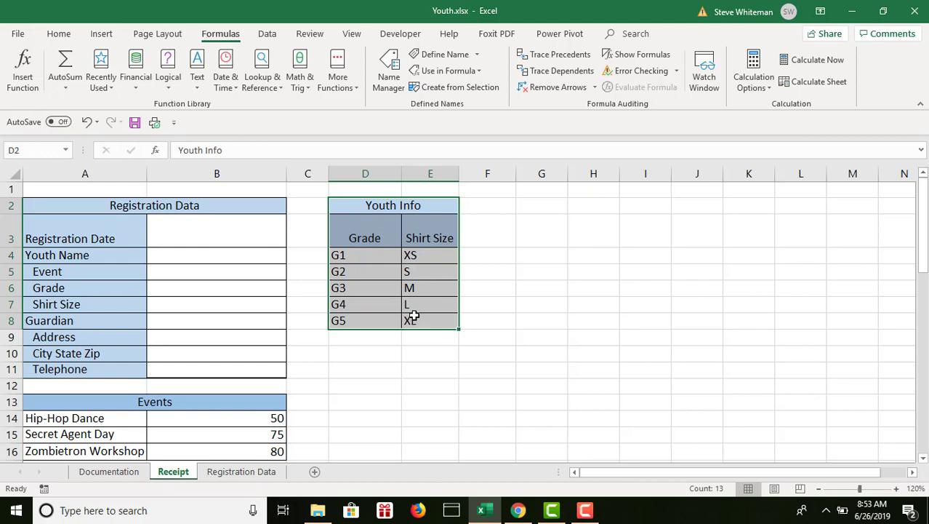
click(65, 151)
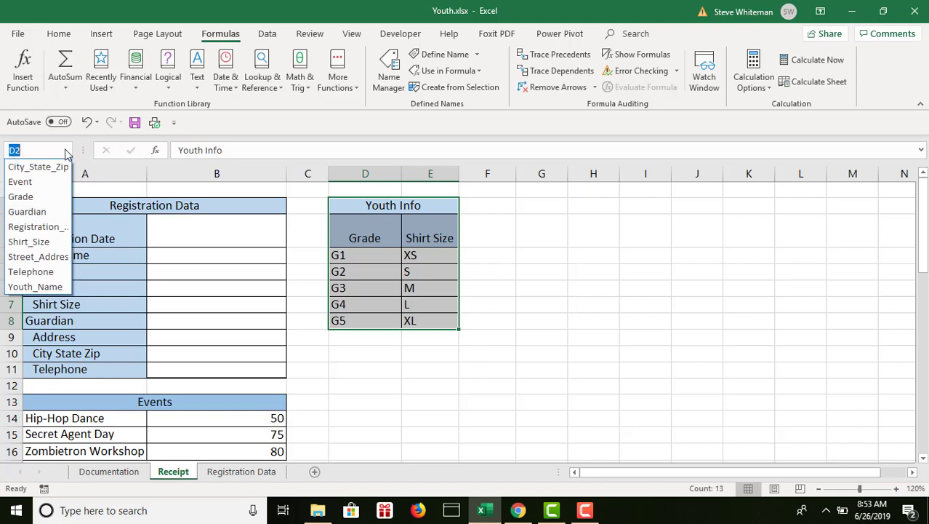
text(Youth_Info)
key(Return)
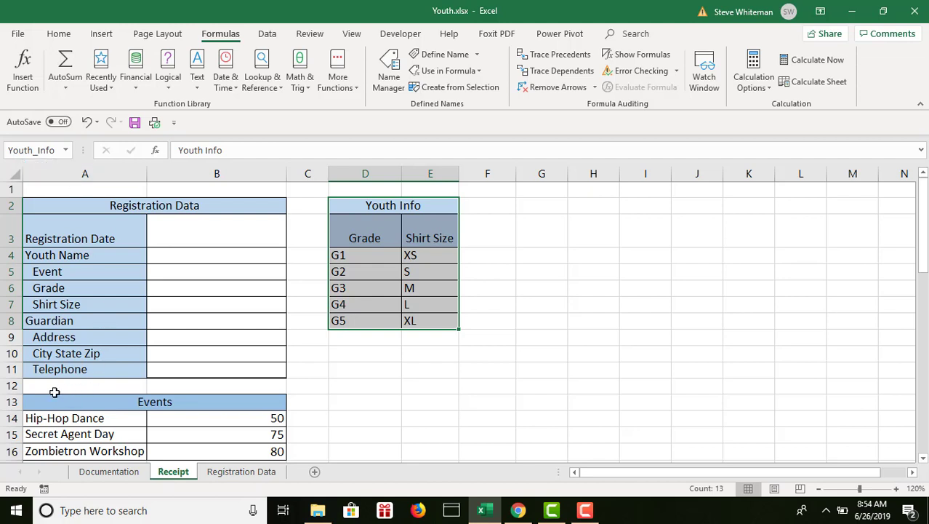
Define the name Events for the Events table in A13:B16 on the Receipt sheet.
drag(51, 401, 216, 451)
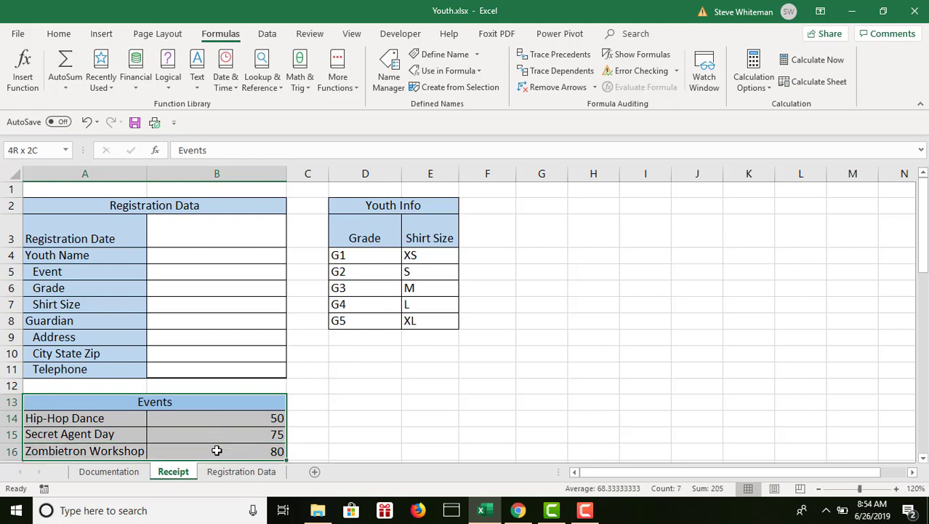
click(66, 150)
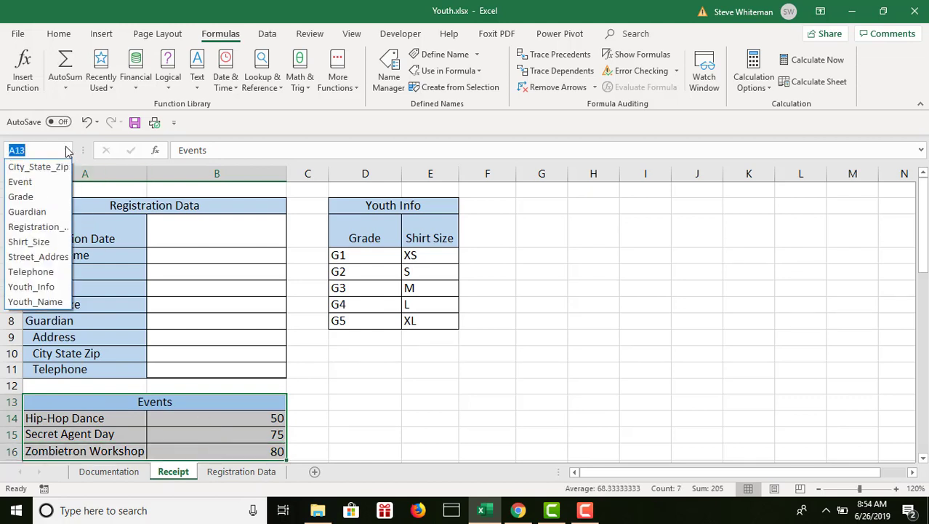
text(Events)
key(Return)
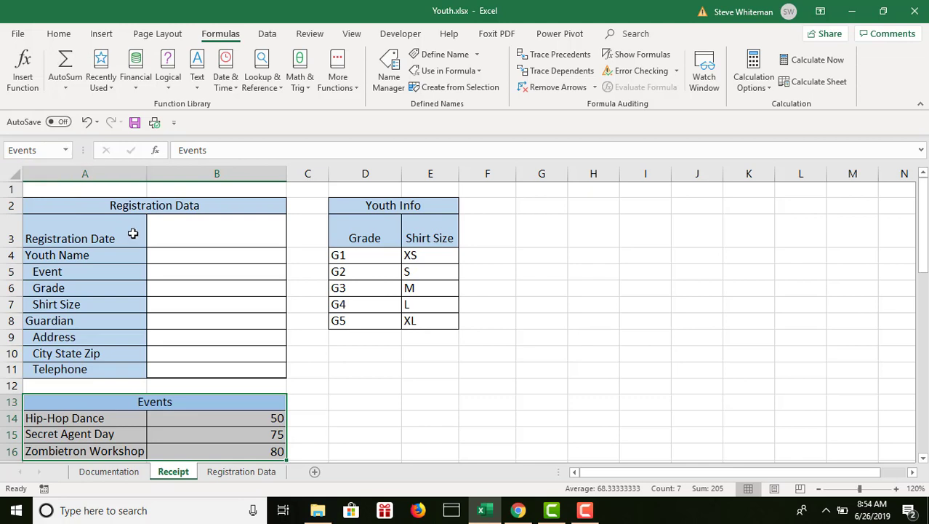
Paste the list of all defined names into B9:B19 of the Documentation sheet.
click(108, 473)
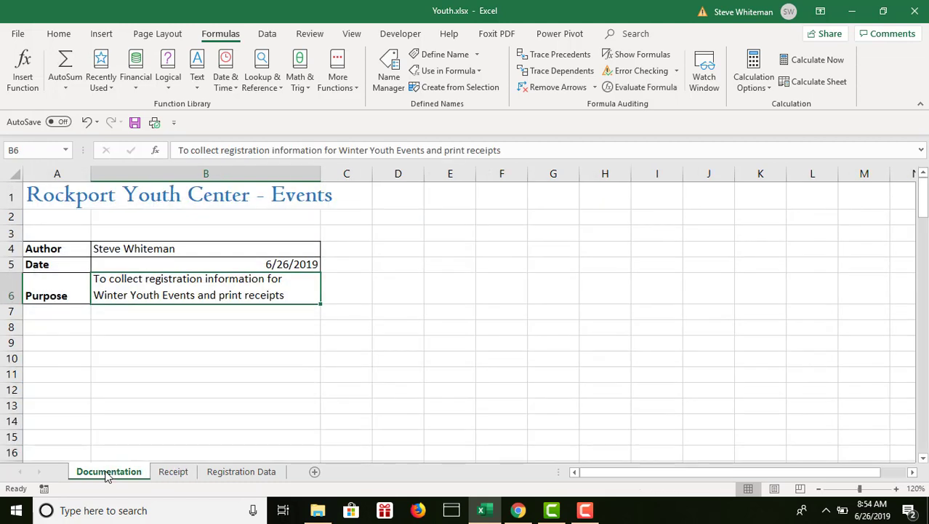
click(161, 347)
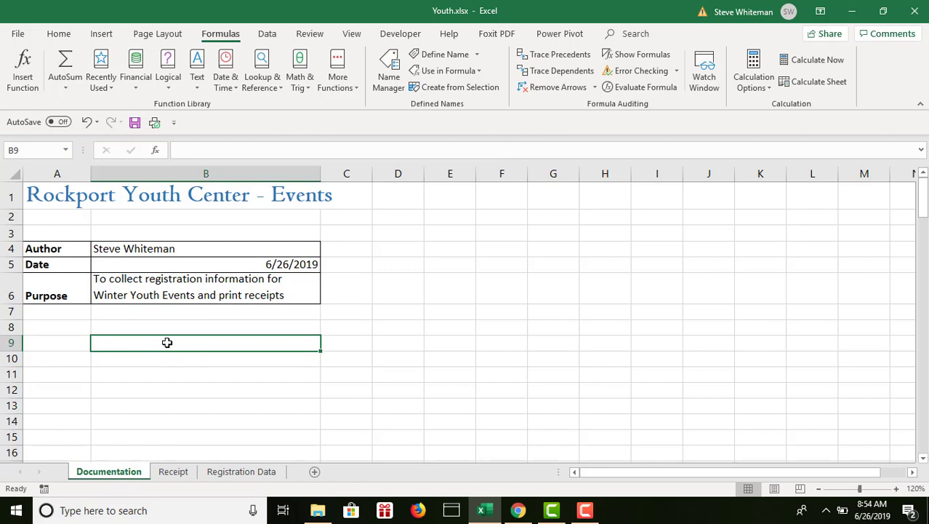
drag(165, 343, 154, 358)
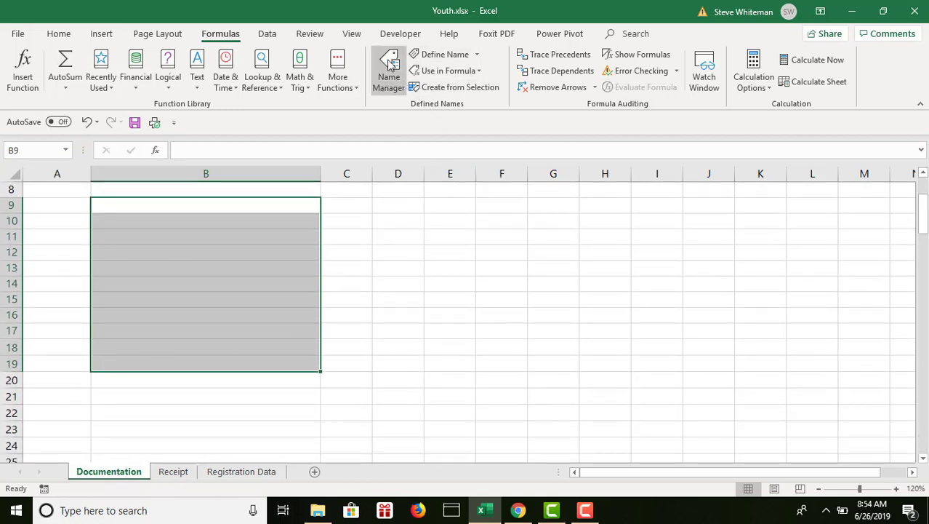
click(480, 73)
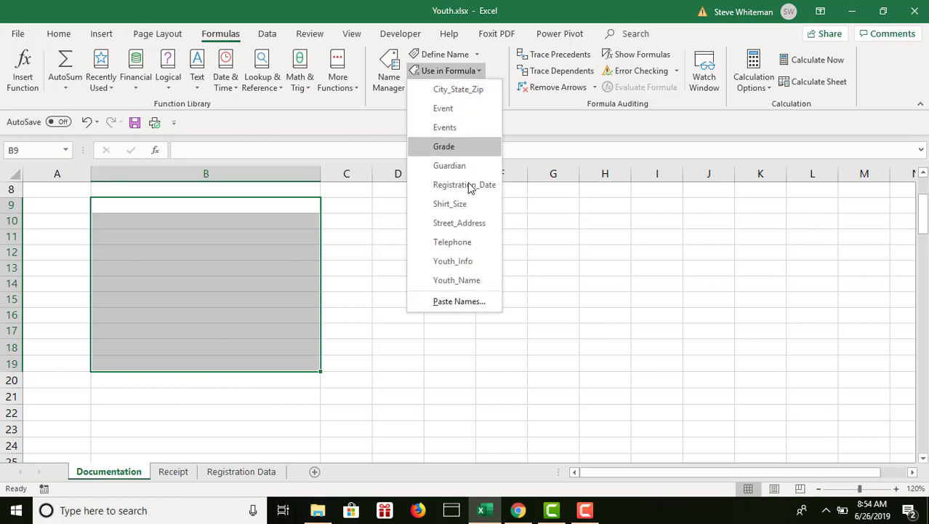
click(452, 301)
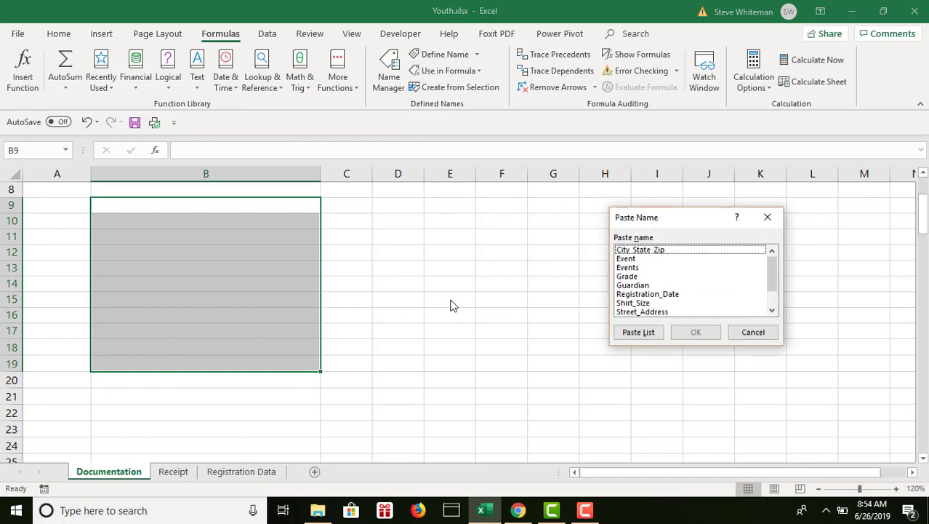
click(638, 332)
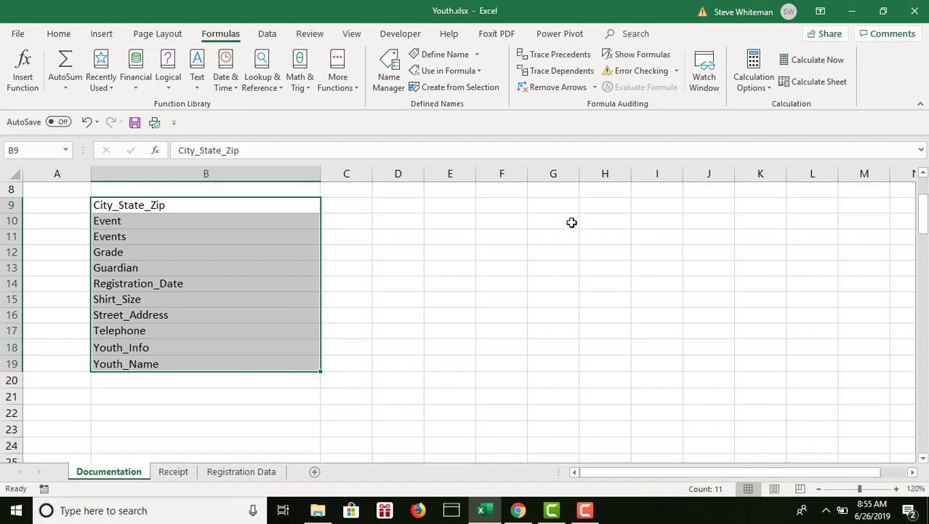
click(350, 205)
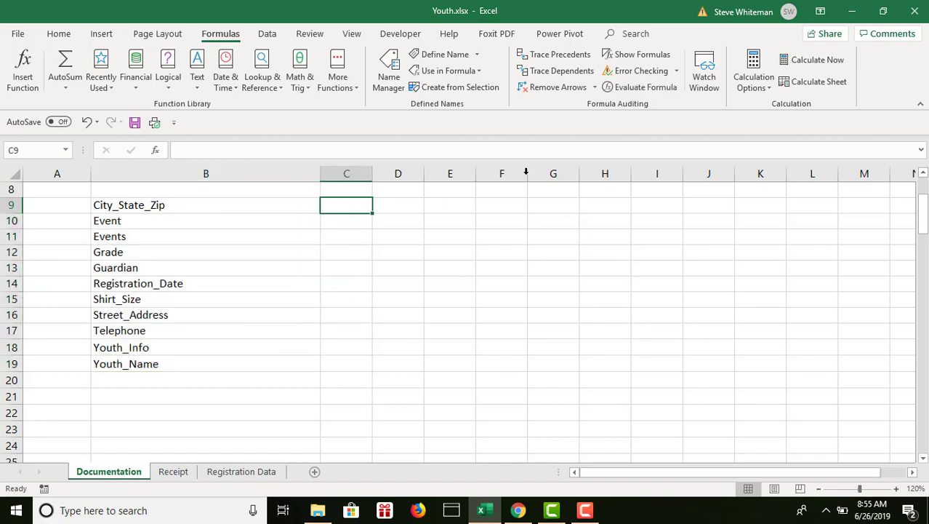
scroll(925, 190, up, 3)
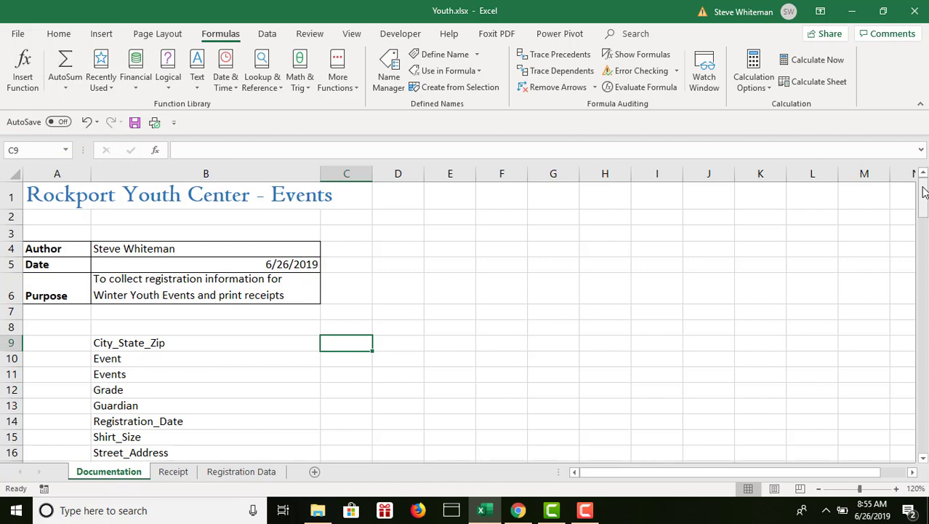
Start a data validation rule for the Registration Date cell B3 on the Receipt sheet that allows only dates.
click(175, 473)
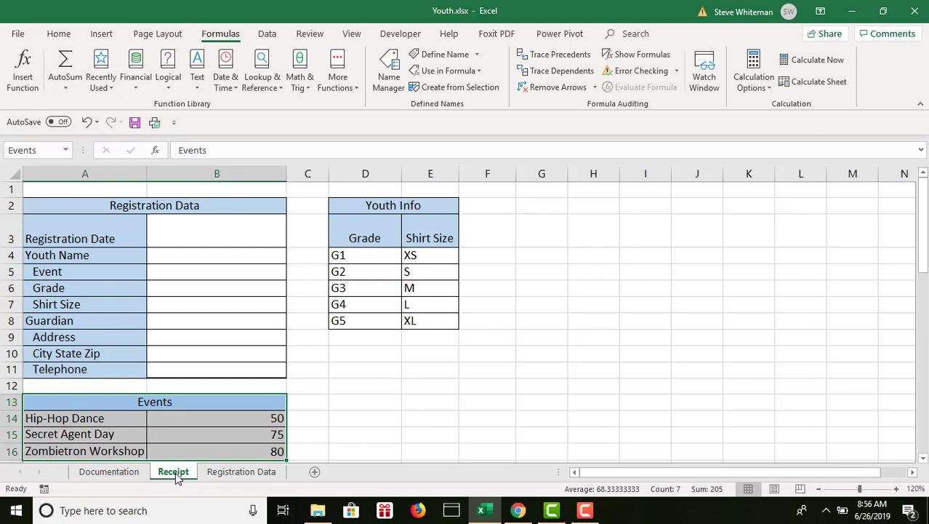
click(228, 234)
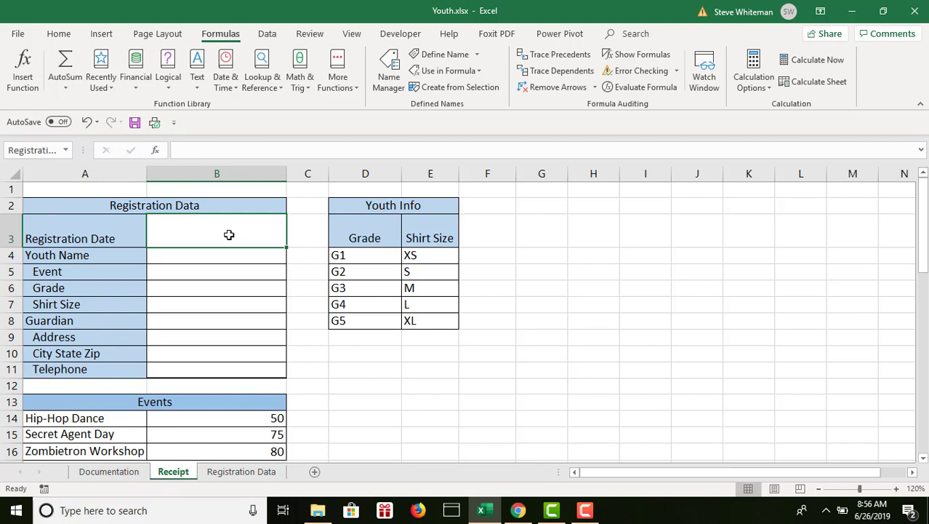
click(268, 35)
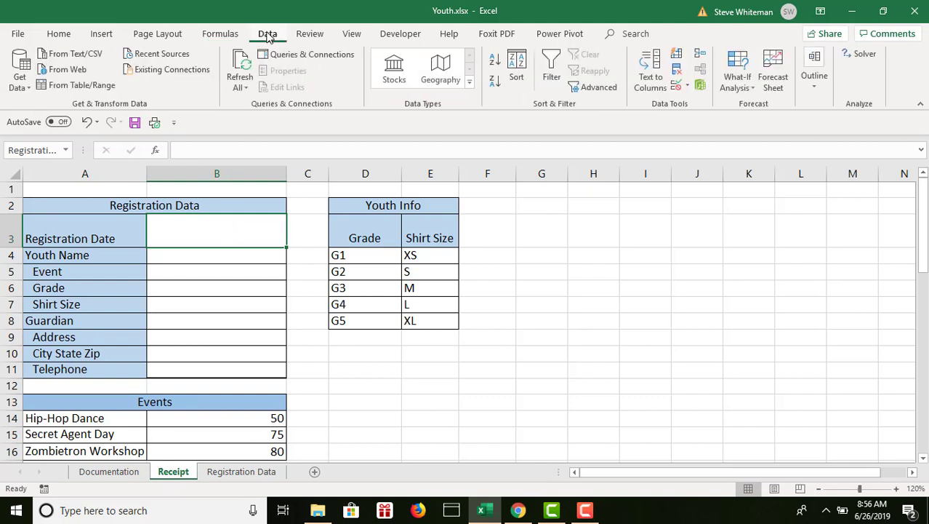
click(676, 86)
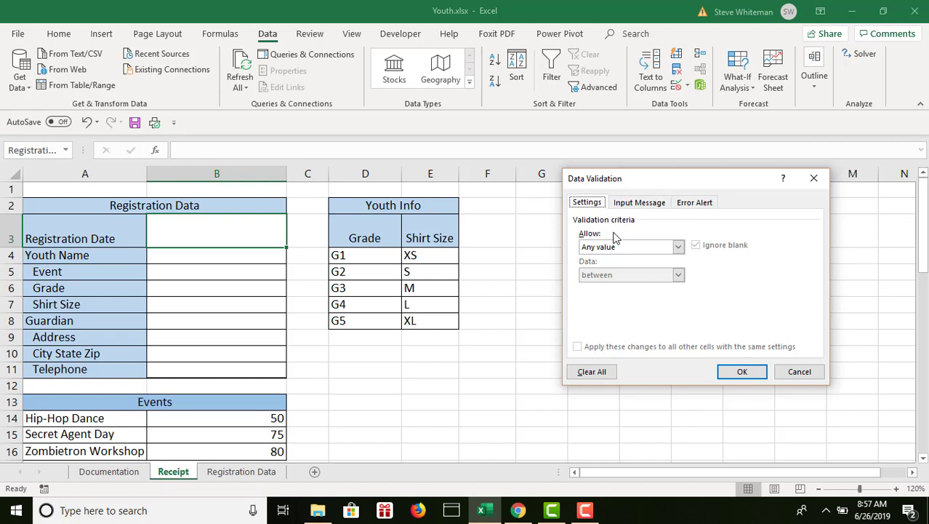
click(678, 248)
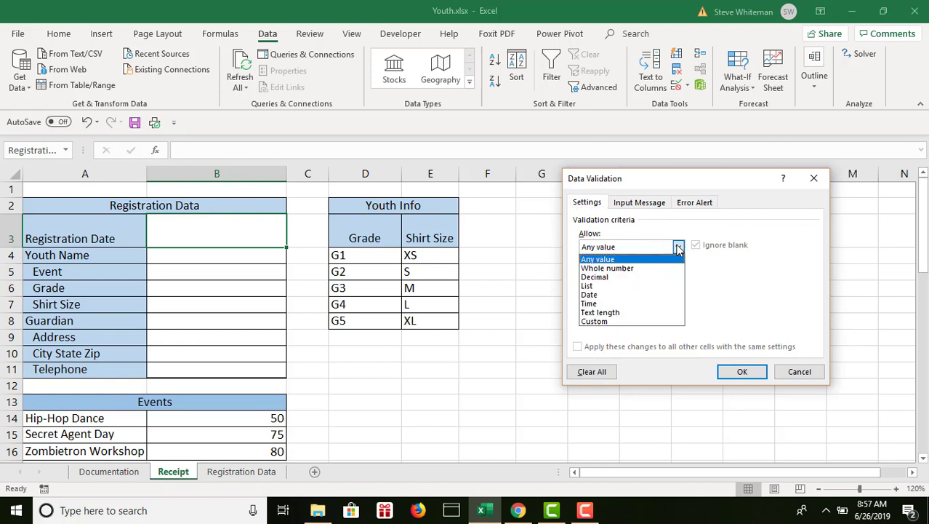
click(595, 295)
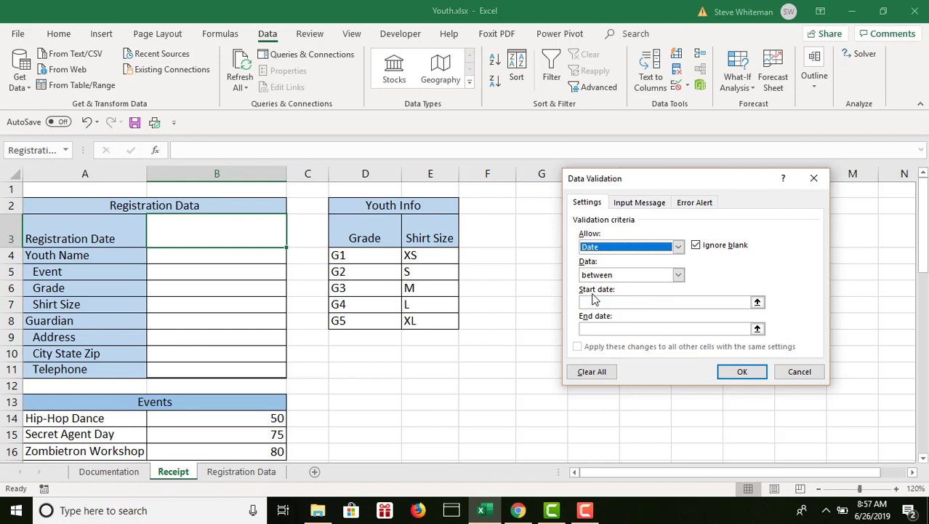
Set the date rule's condition to greater than or equal to, with a start date of 1/1/2017.
click(678, 275)
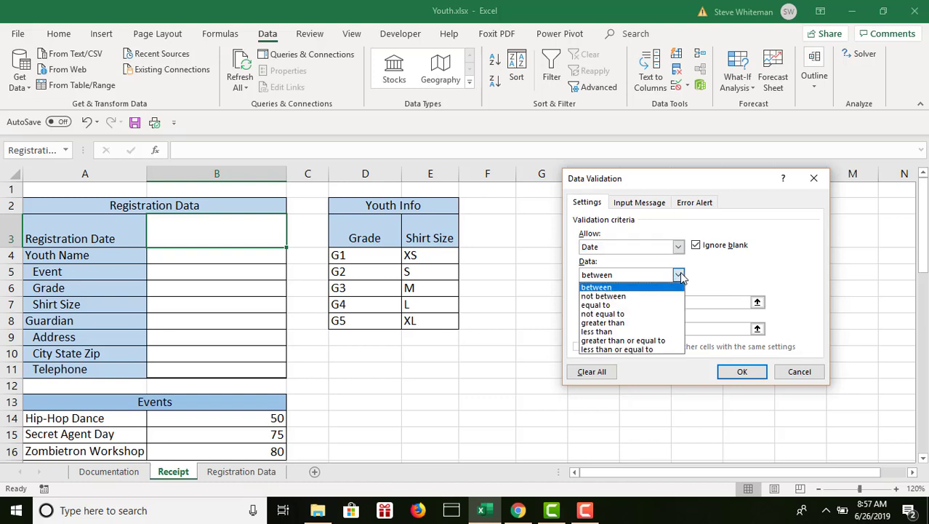
click(630, 340)
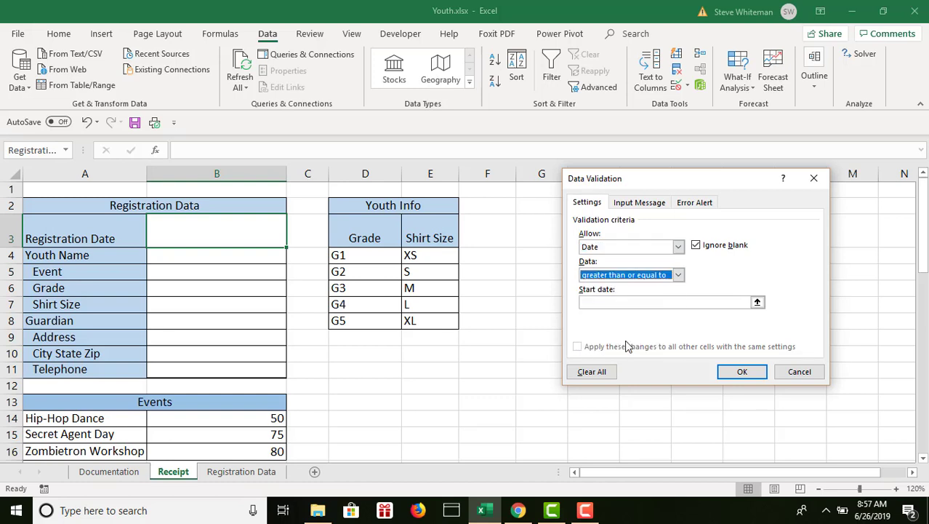
click(679, 247)
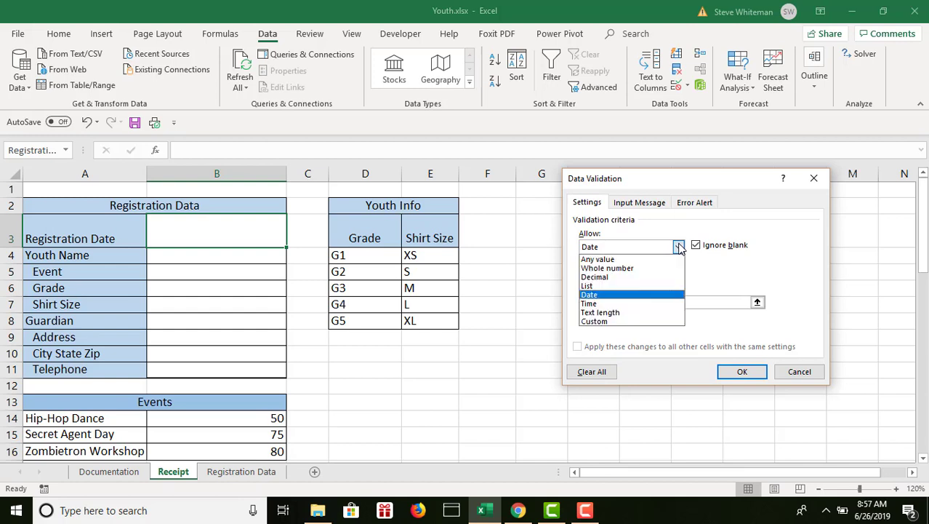
click(602, 295)
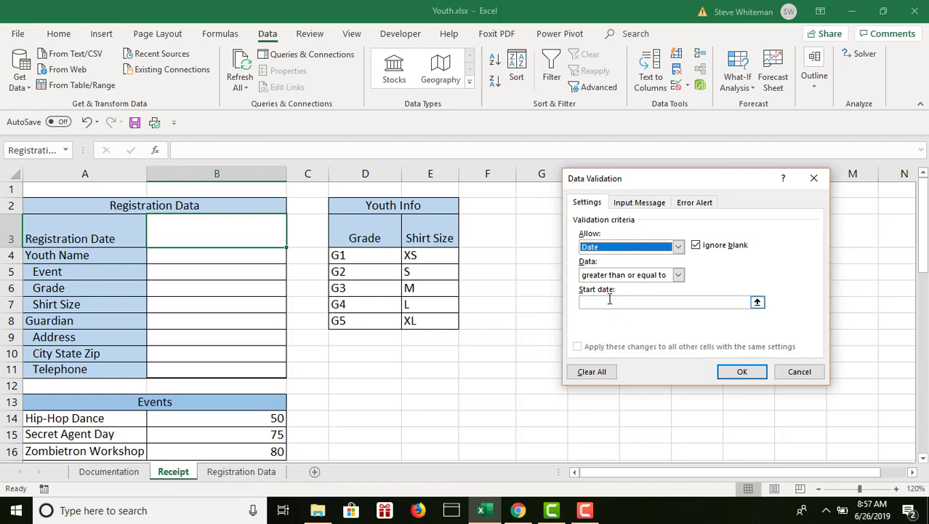
click(610, 300)
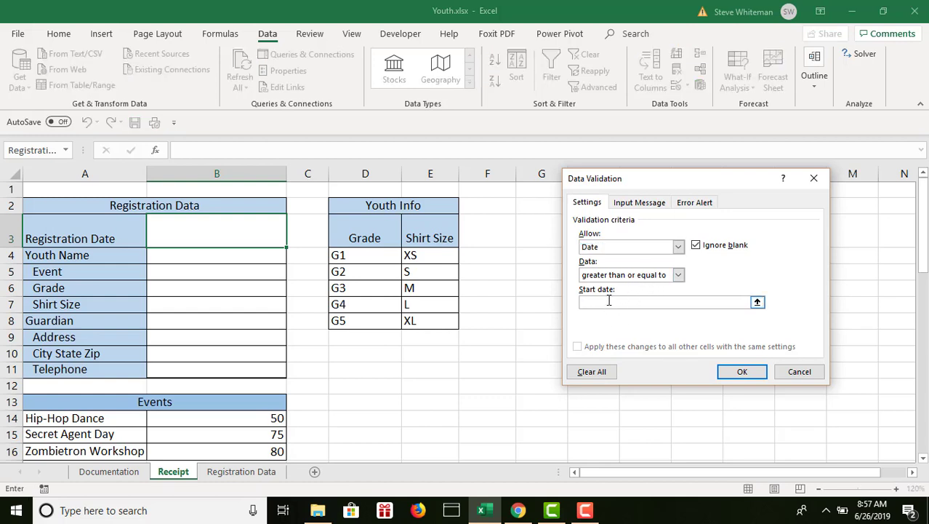
text(1/1/2019)
Give the validation rule's input message the title "Registration Date".
click(633, 204)
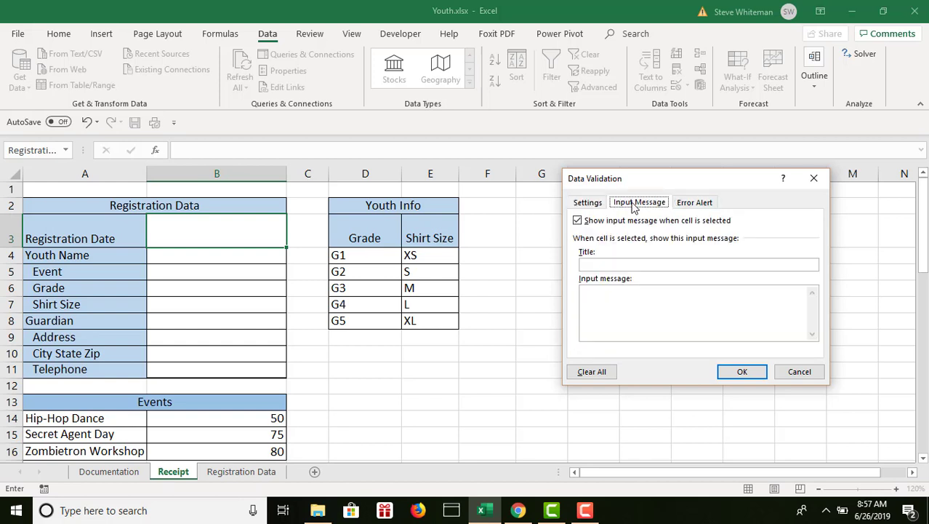
click(632, 263)
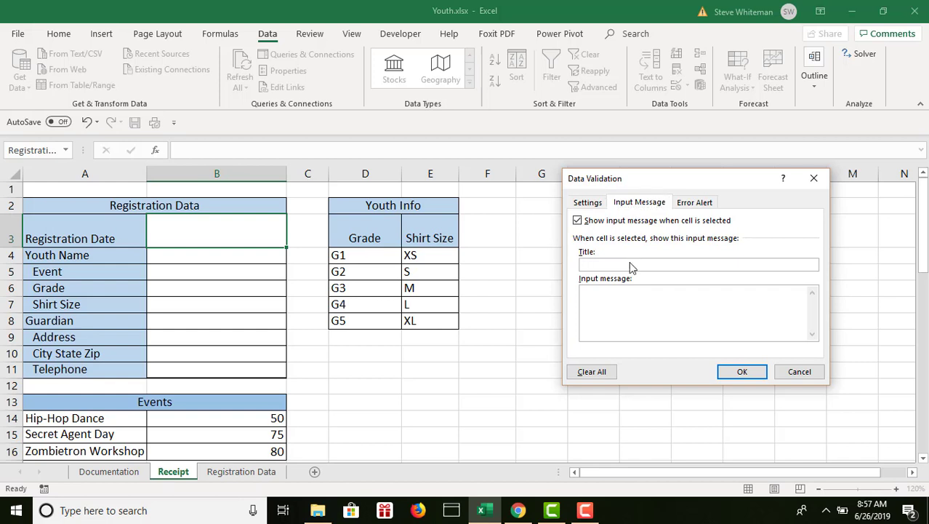
text(Registration Date)
Enter the input message text "Enter the date on the registration form." for the Registration Date rule.
click(624, 311)
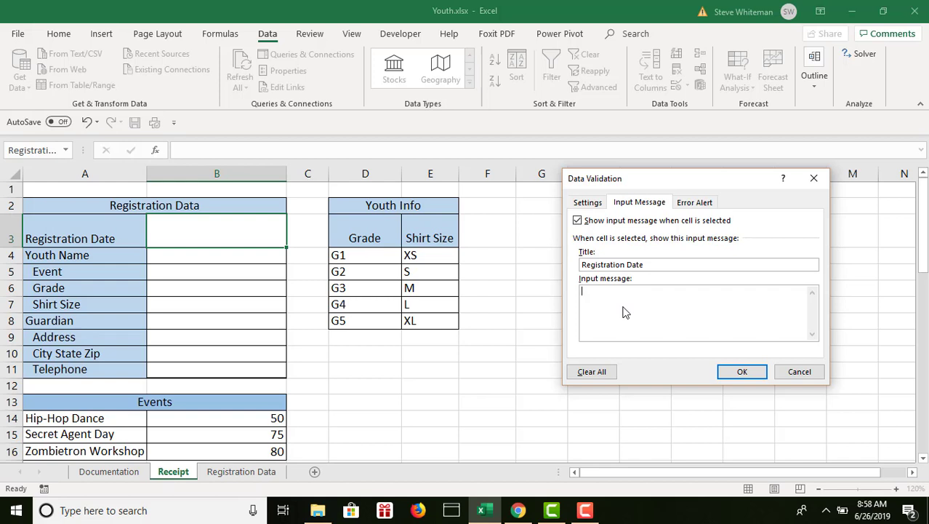
text(Enter the date)
text(on the registration f)
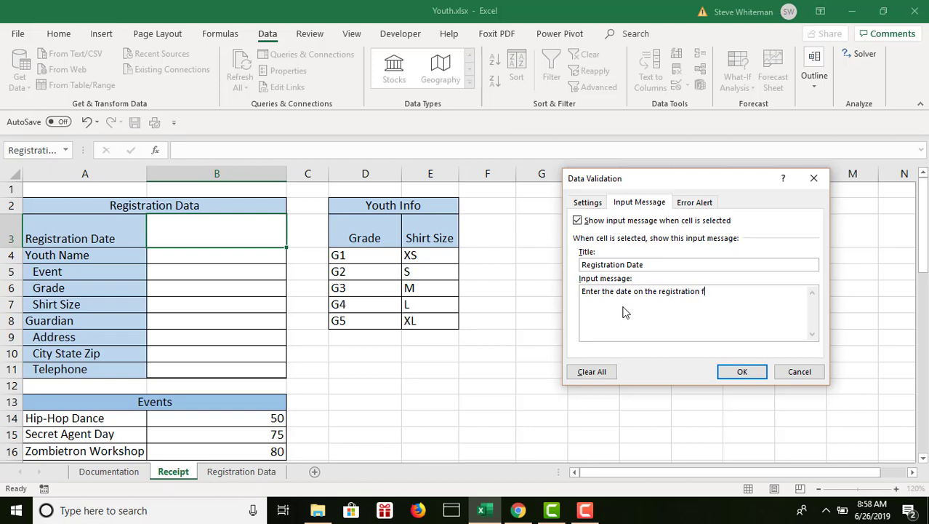
text(orm.)
Give the Registration Date rule's error alert the title "Invalid Registration Date".
click(697, 207)
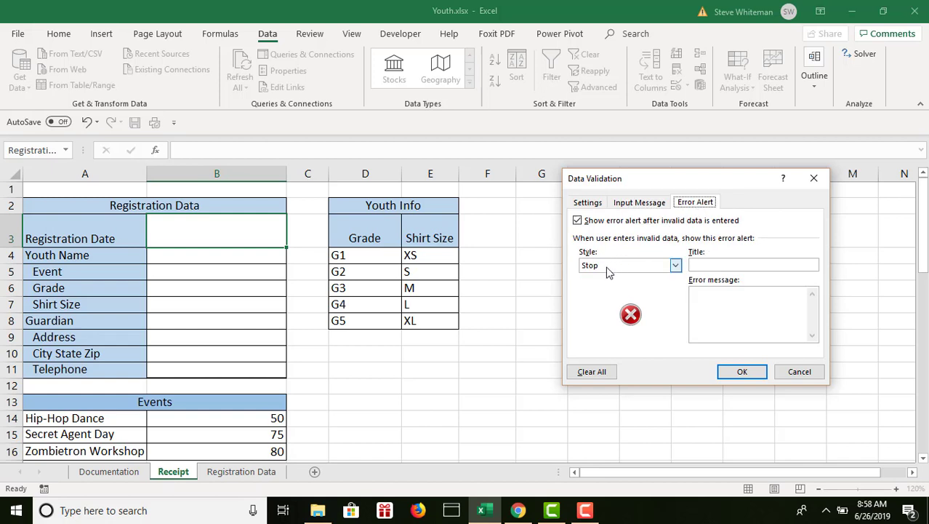
click(700, 265)
click(708, 266)
text(Invalid )
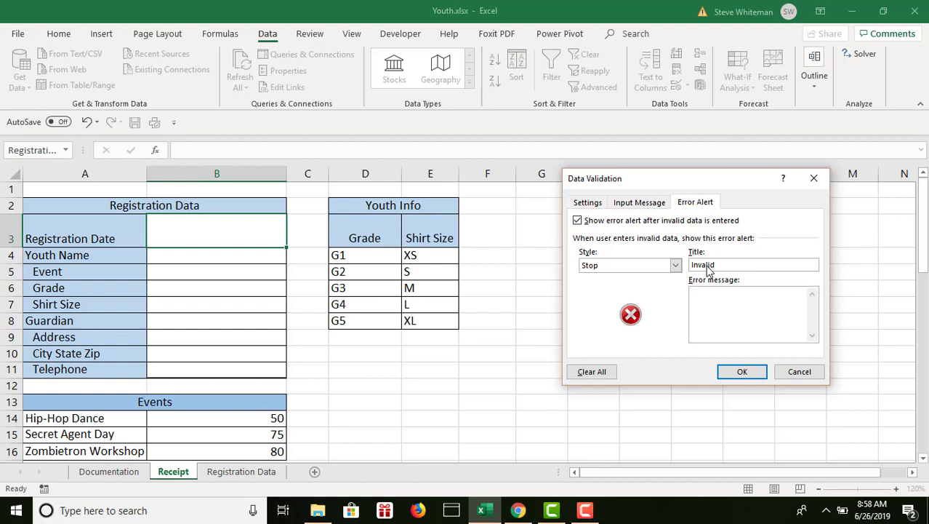
text(Registration Date)
Enter the error message "The registration date must be present and >=1/1/2017" and apply the validation rule to B3.
click(713, 309)
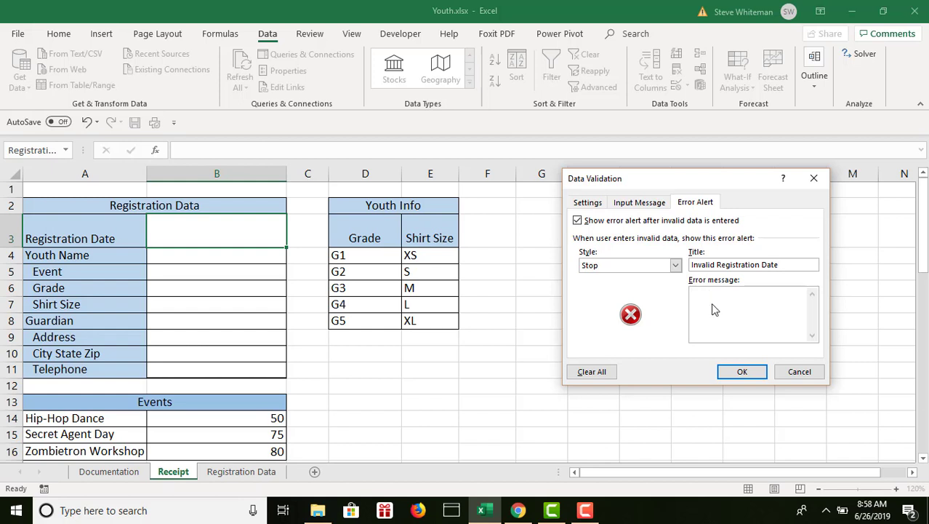
text(T)
text(hr)
text( registratio)
text(n )
text(date )
text(must )
text(br)
text(e )
text(pres)
text(ent)
text( and )
text(>)
text(=1/1/)
text(21)
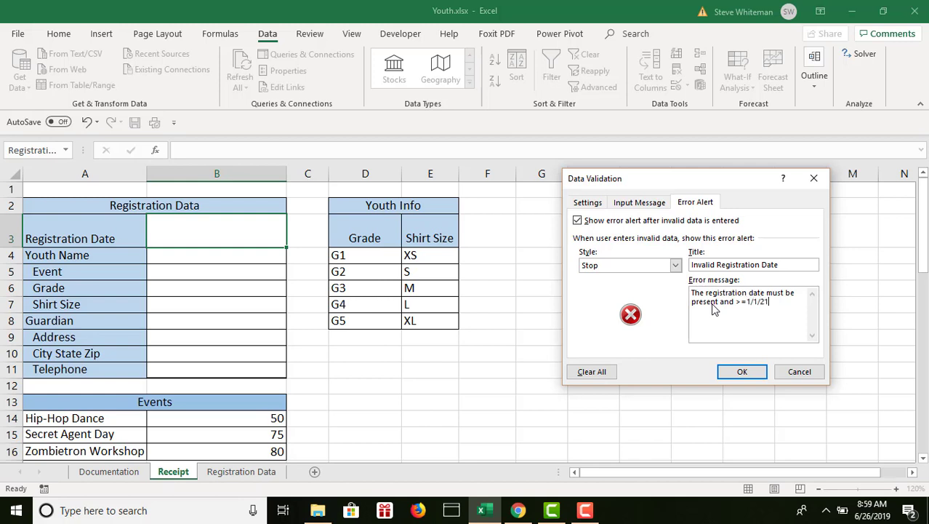
text(017.)
click(742, 371)
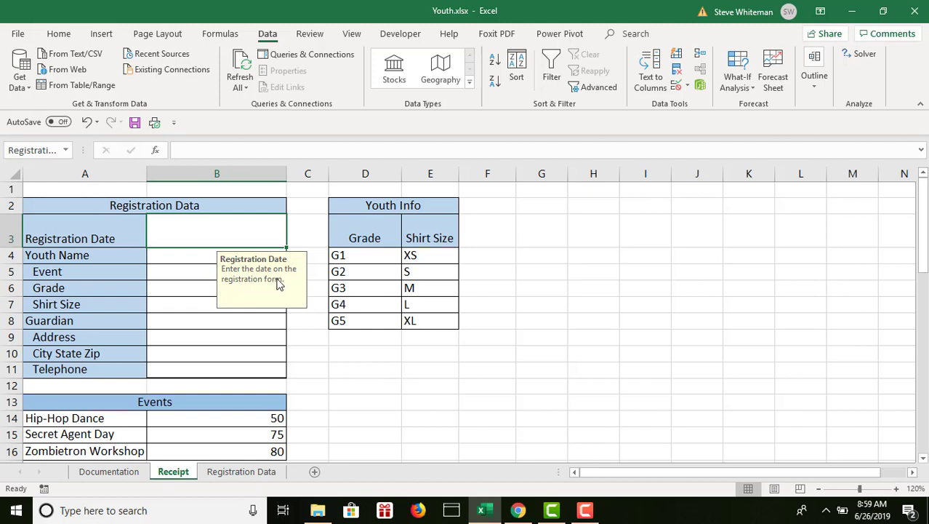
Add a data validation input message titled "Youth Name" to the Youth Name cell B4.
click(184, 256)
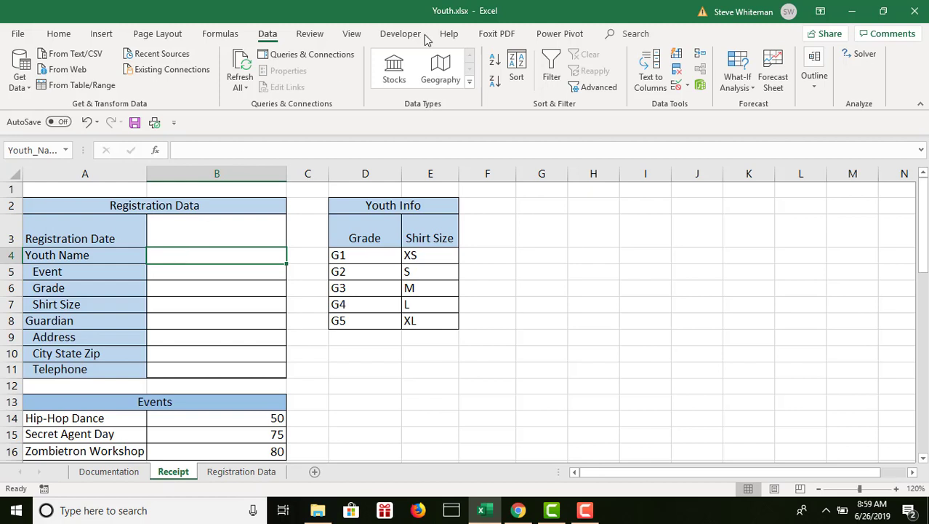
click(675, 86)
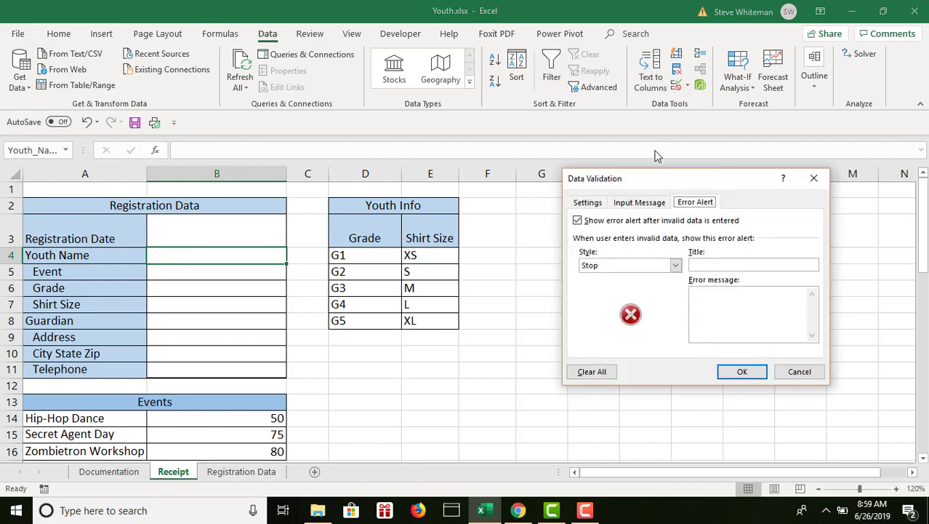
click(586, 203)
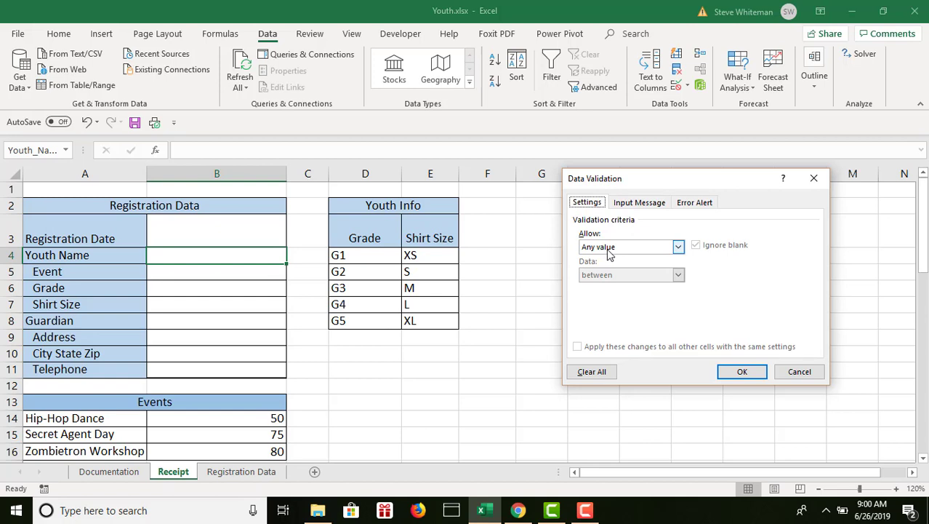
click(630, 206)
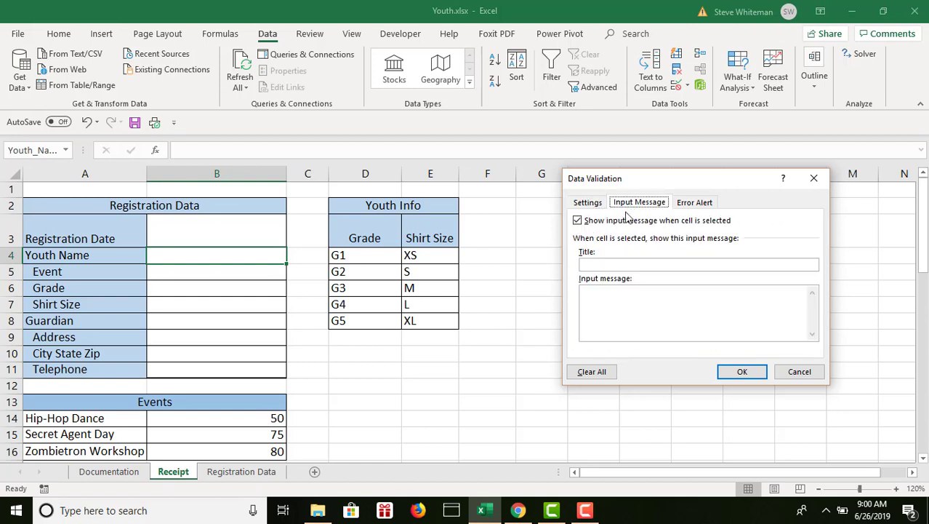
click(604, 266)
text(You)
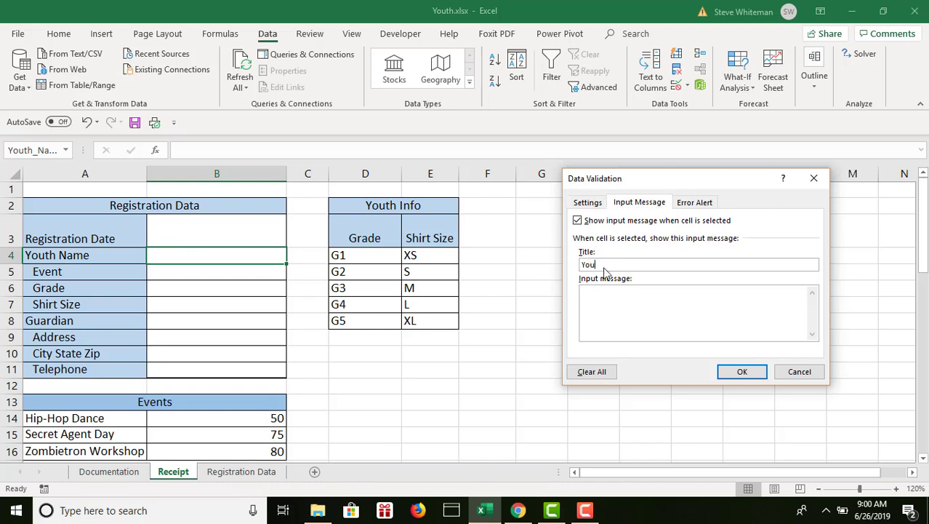
text(th Name)
Set the input message text to "Please enter the full name of the youth participant." and apply it to B4.
click(601, 303)
text(Please enter )
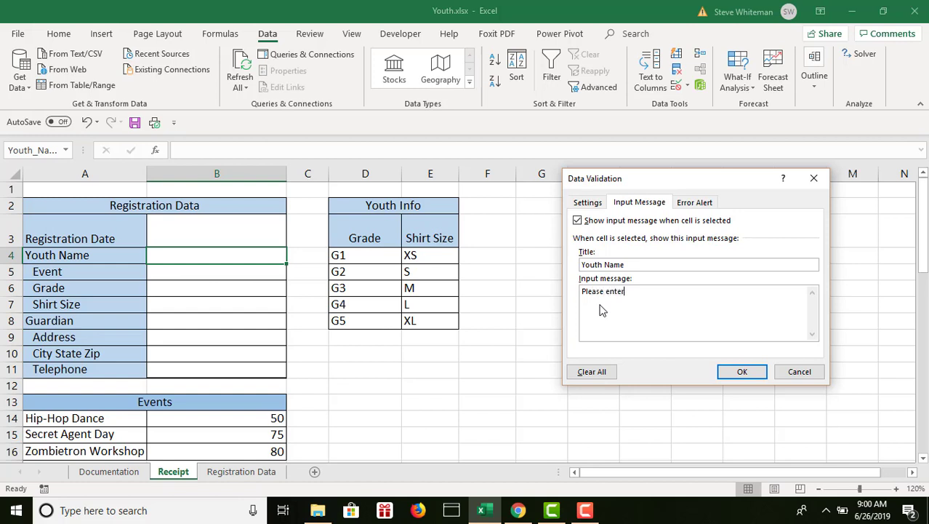
text(the full name of the you)
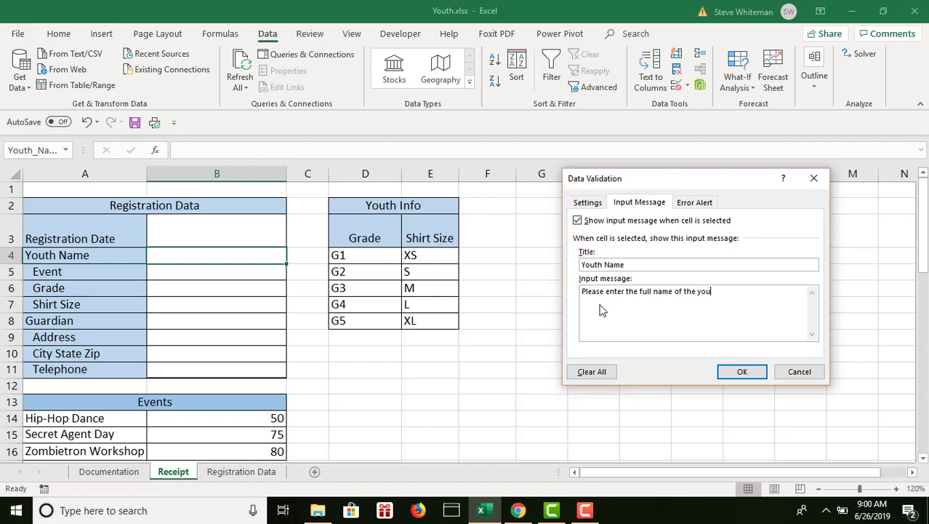
text(th participant.)
click(741, 372)
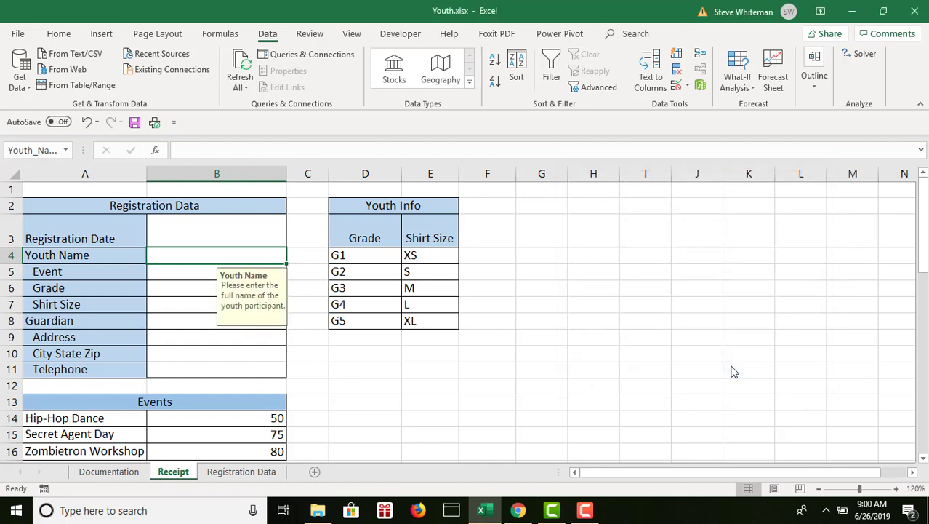
Start a List validation rule on the Event cell B5 with the event names in =$A$14:$A$16 as its source.
click(190, 274)
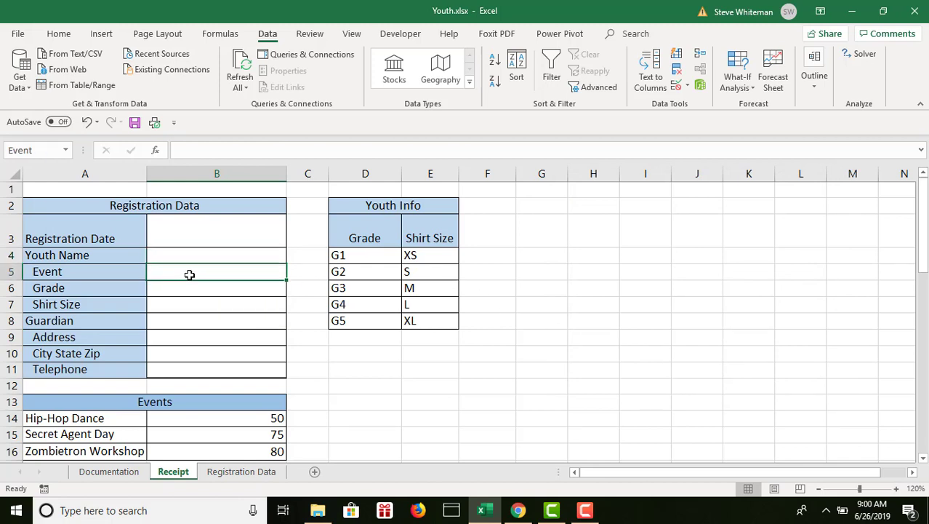
click(676, 85)
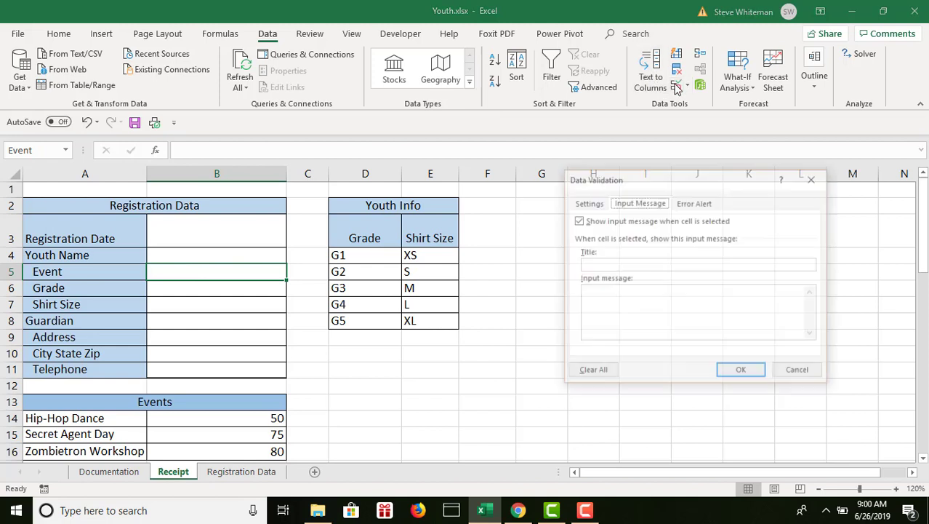
click(590, 206)
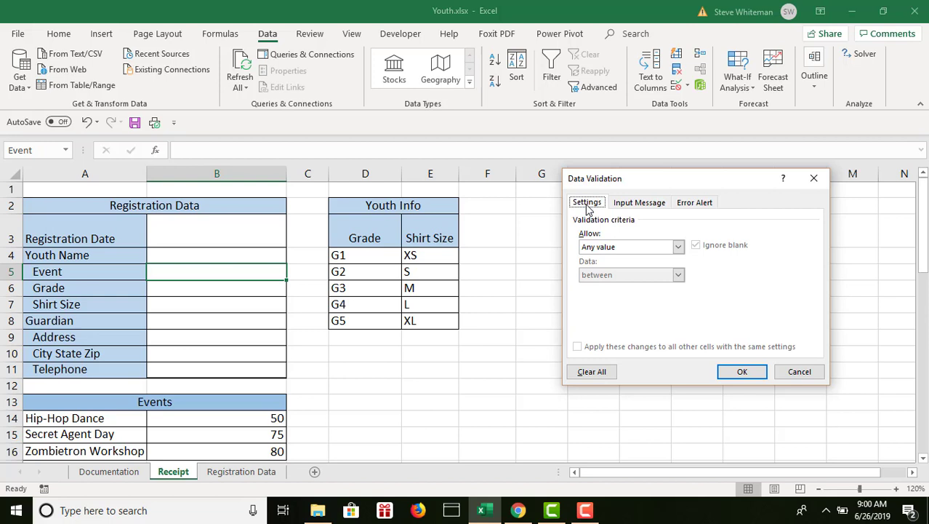
click(680, 246)
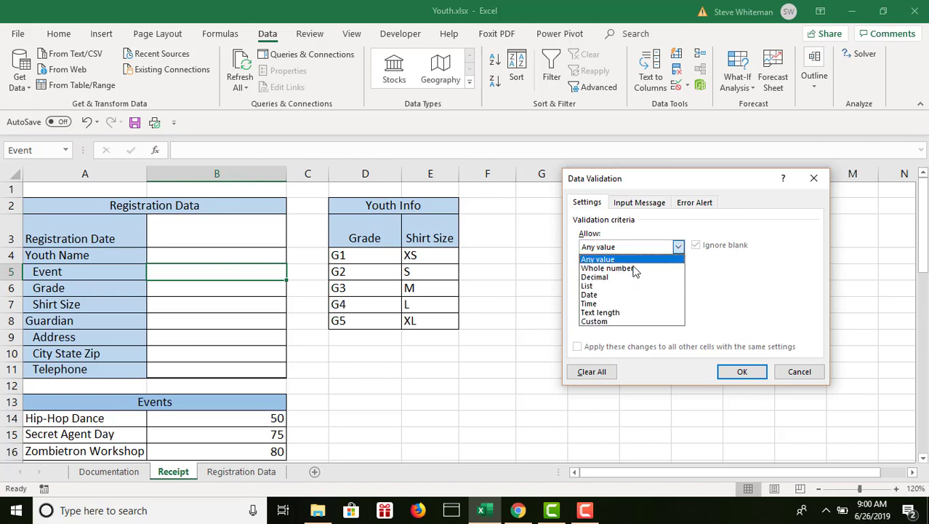
click(619, 288)
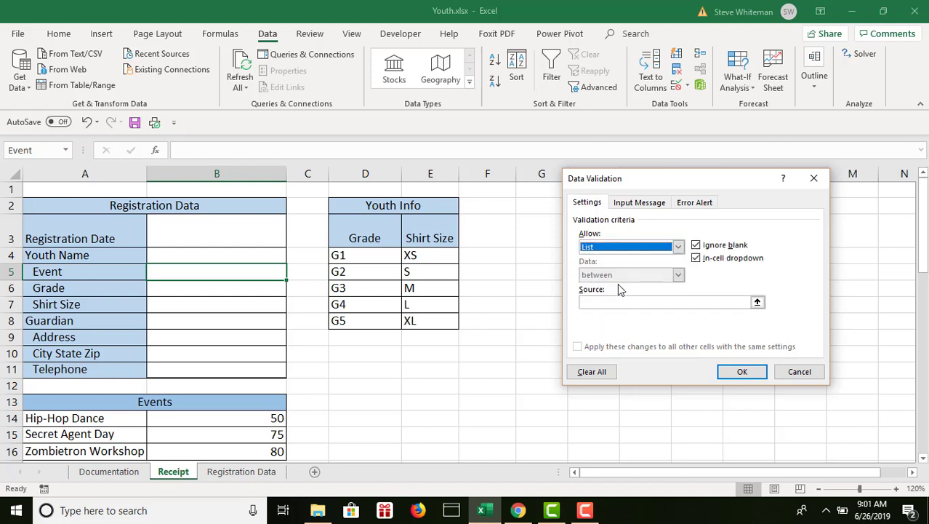
click(609, 304)
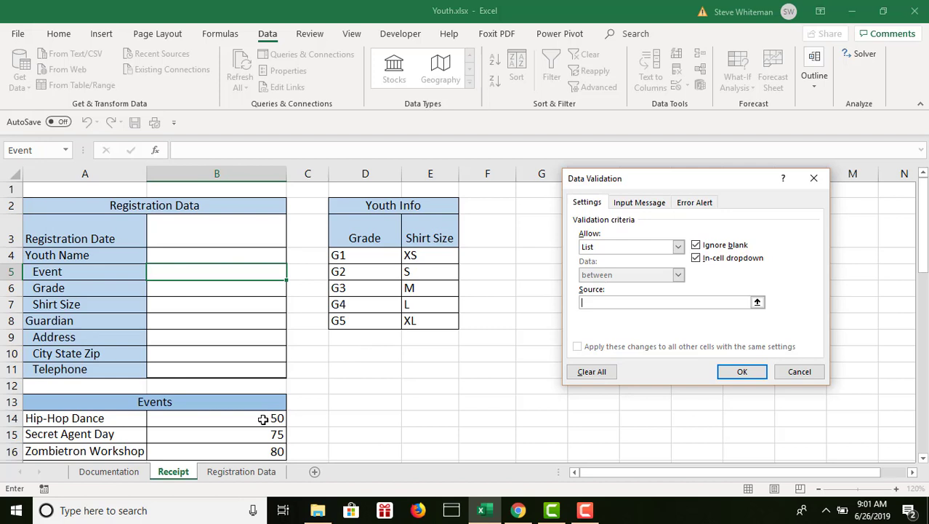
drag(119, 420, 113, 460)
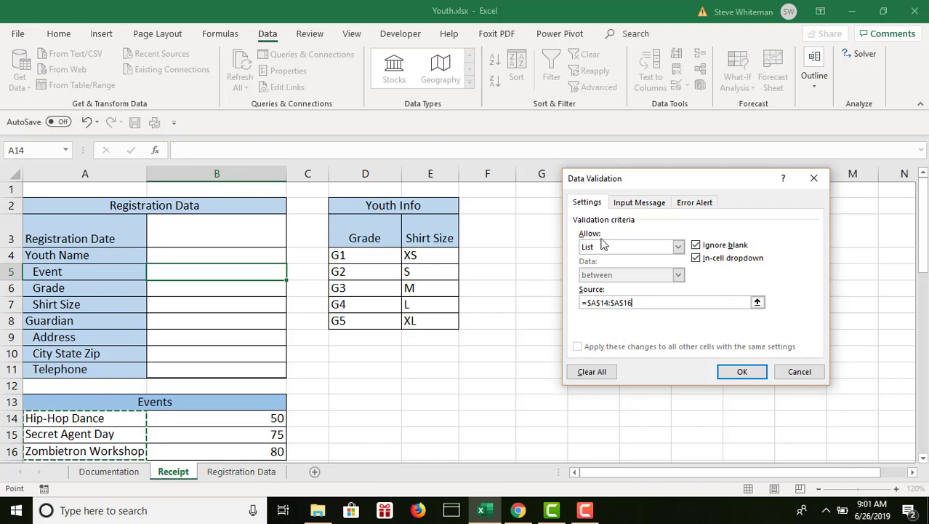
Give the Event rule an input message titled "Event" with the text "Click the arrow to select the Event.".
click(634, 205)
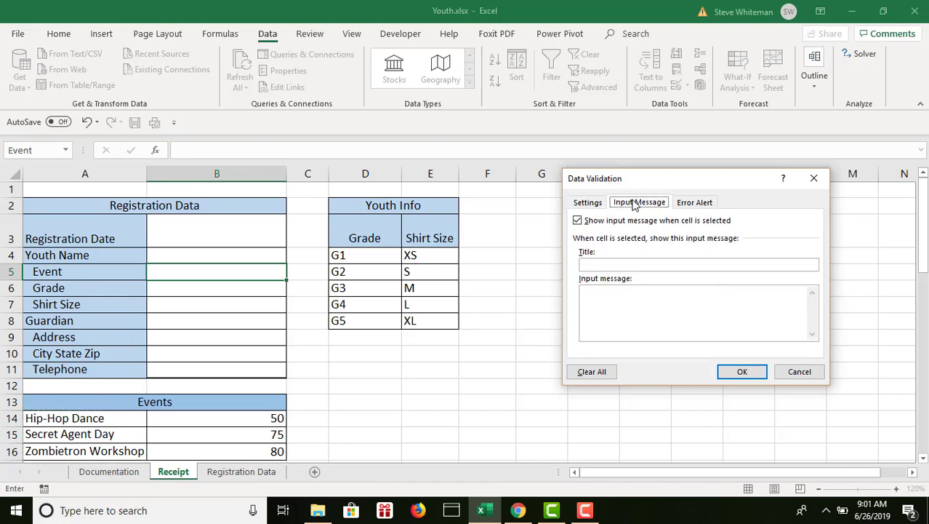
click(595, 265)
text(Event)
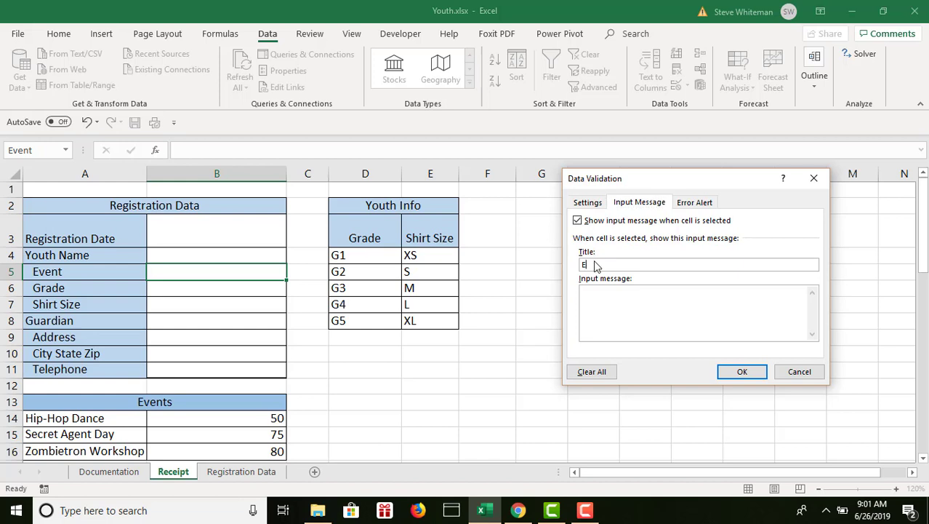
click(594, 302)
text(Click the arrow )
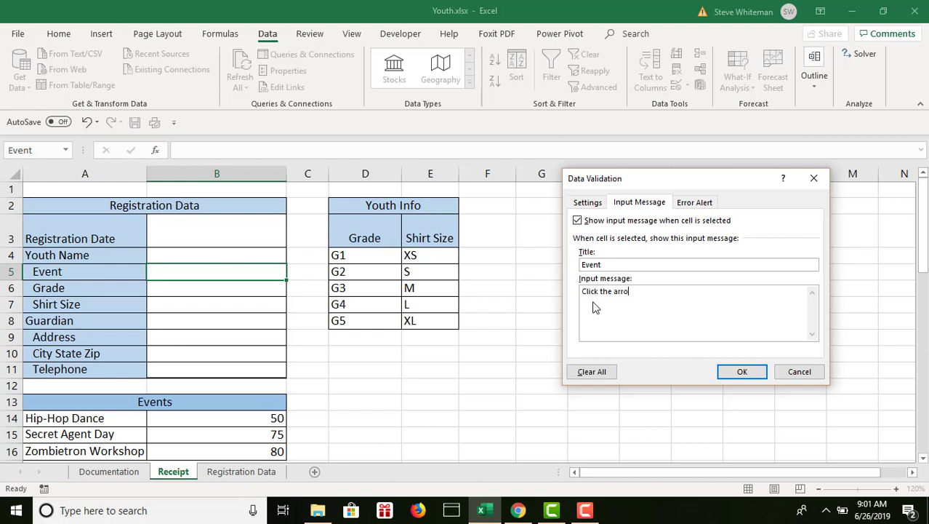
text(to select the Event.)
Give the Event rule's error alert the title "Invalid Event".
click(694, 203)
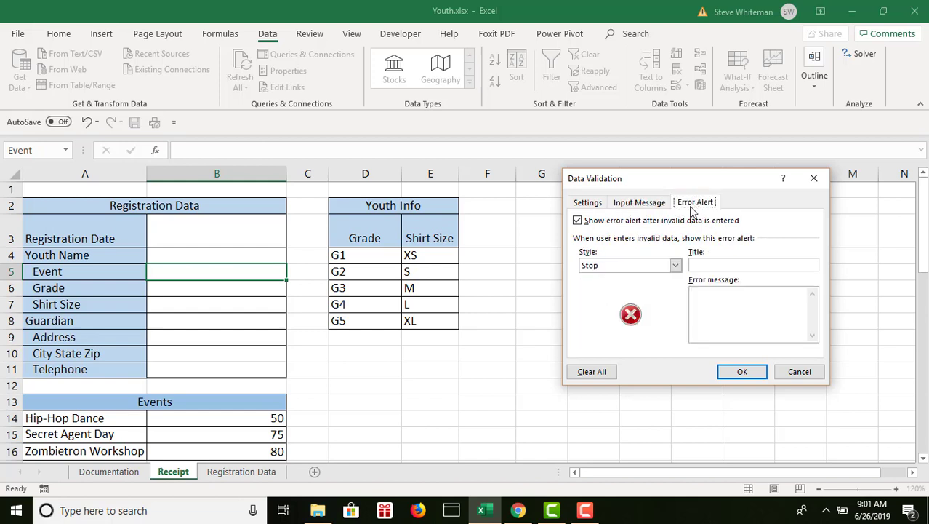
click(710, 268)
text(Invalid )
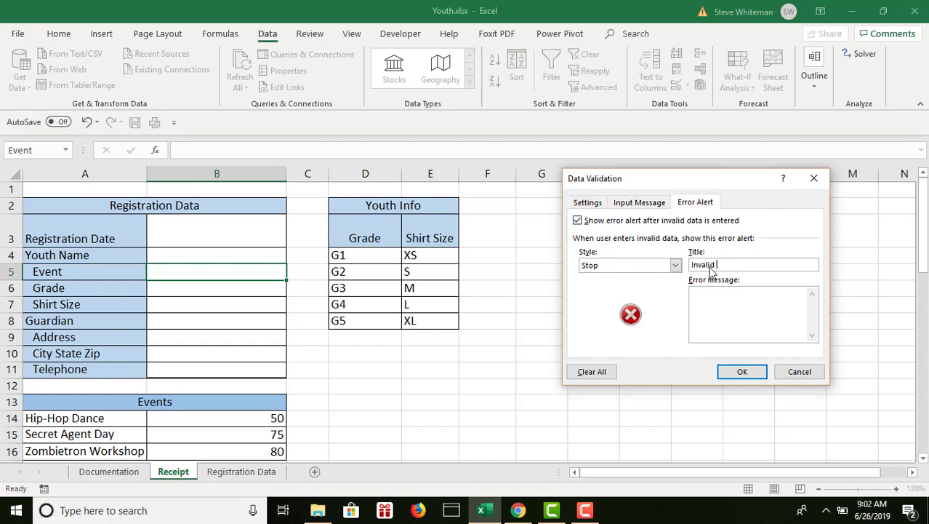
text(Event)
Enter the error message "Use the arrow to select the Event." and apply the validation rule to B5.
click(709, 309)
text(Use the arrow to select the Event.)
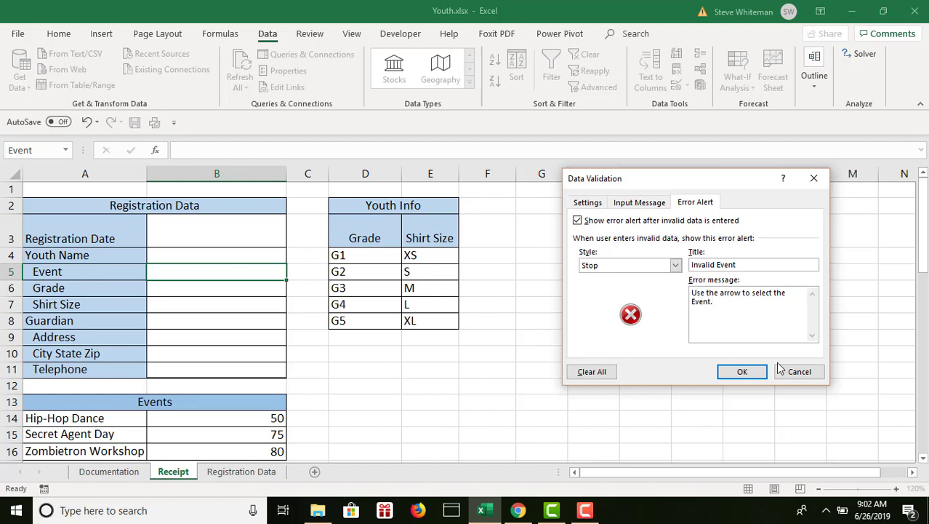
click(741, 372)
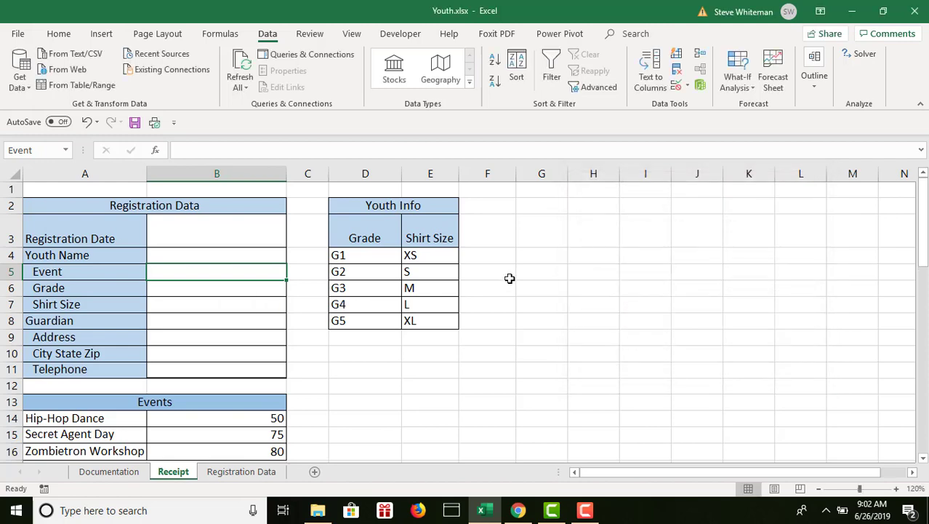
Start a List validation rule on the Grade cell B6 with the grades in =$D$4:$D$8 as its source.
click(219, 288)
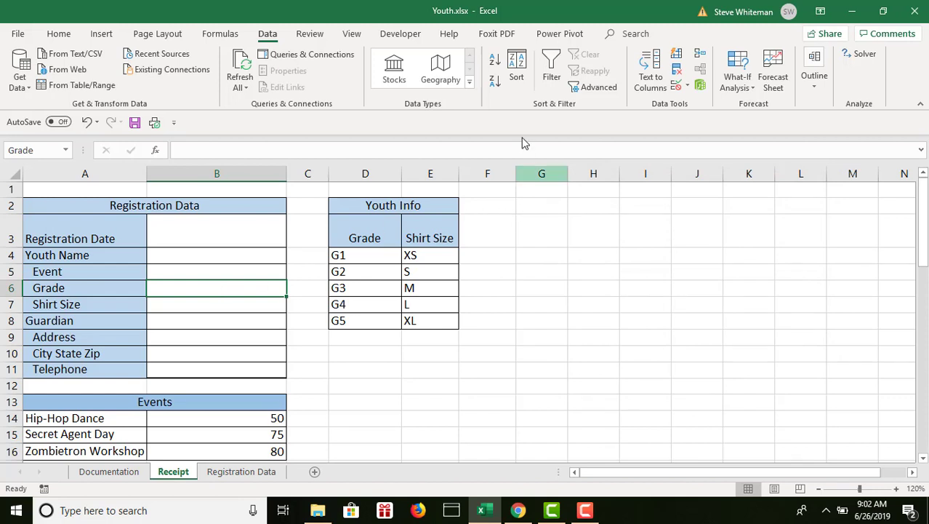
click(675, 86)
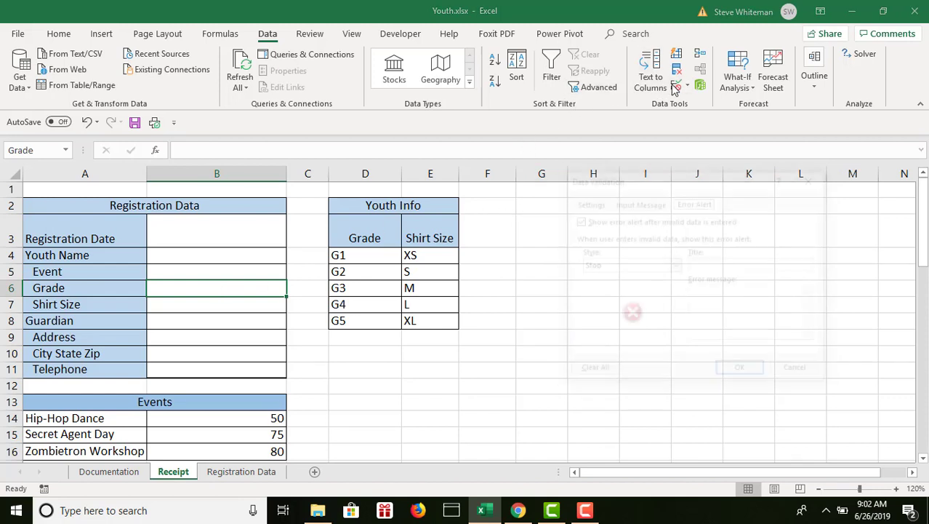
click(589, 204)
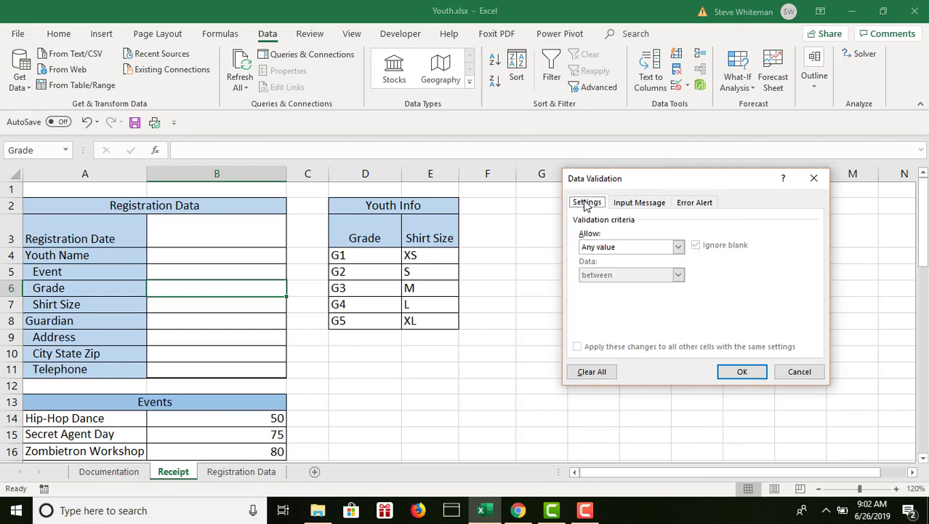
click(678, 246)
click(587, 285)
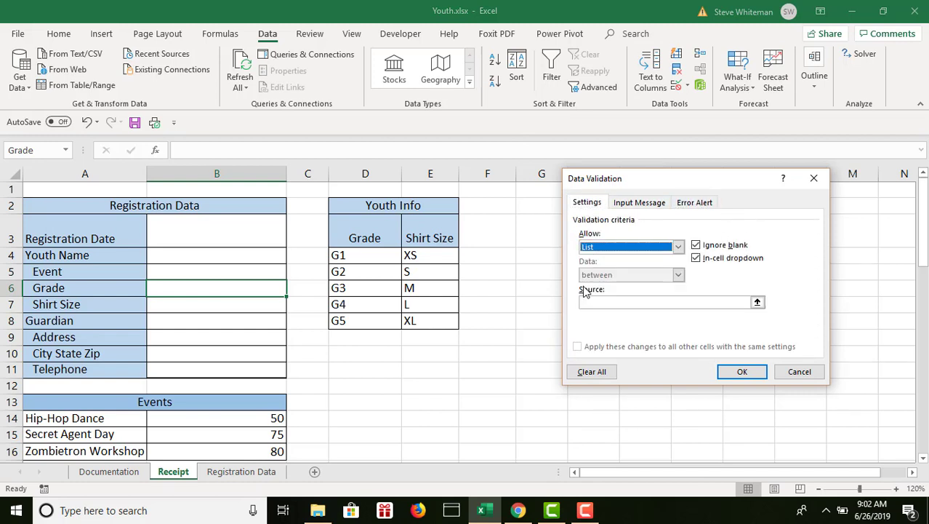
click(597, 301)
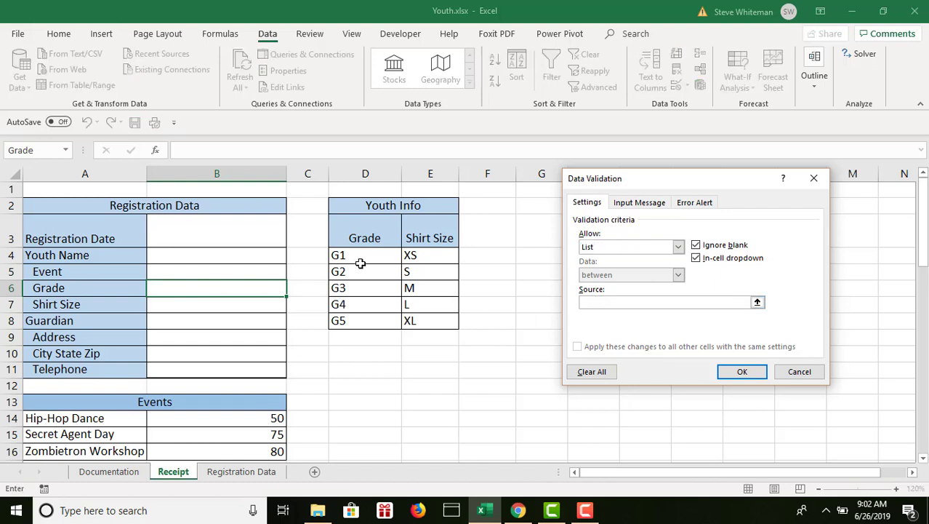
drag(358, 255, 362, 323)
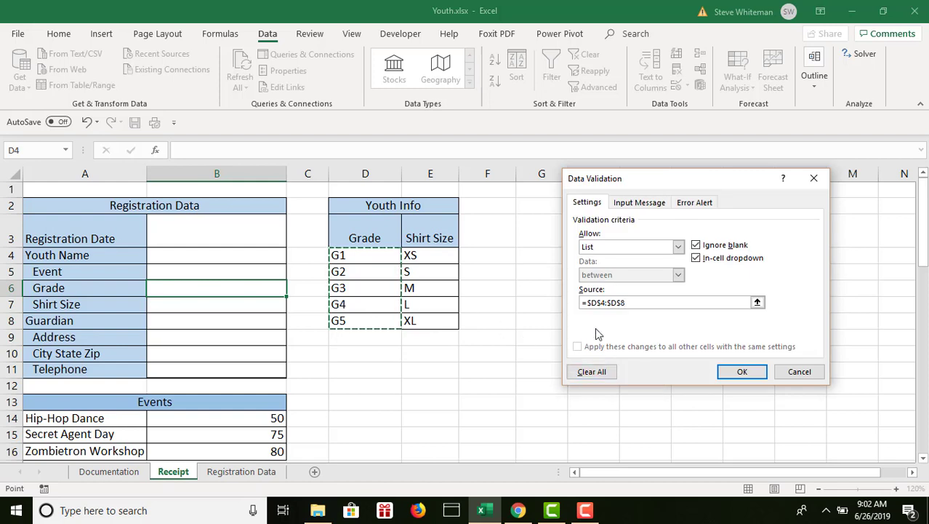
Give the Grade rule an input message titled "Grade" with the text "Click the arrow to select the Grade.".
click(632, 209)
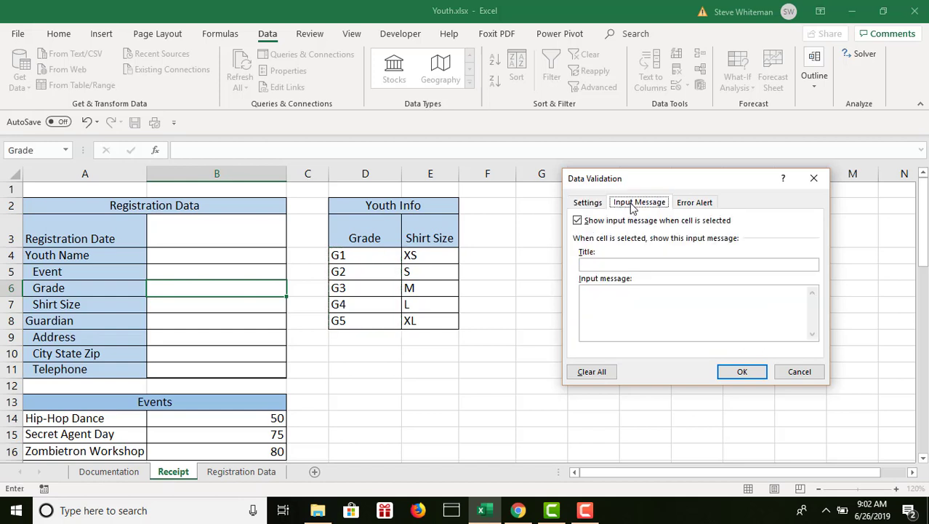
click(618, 264)
text(Grade)
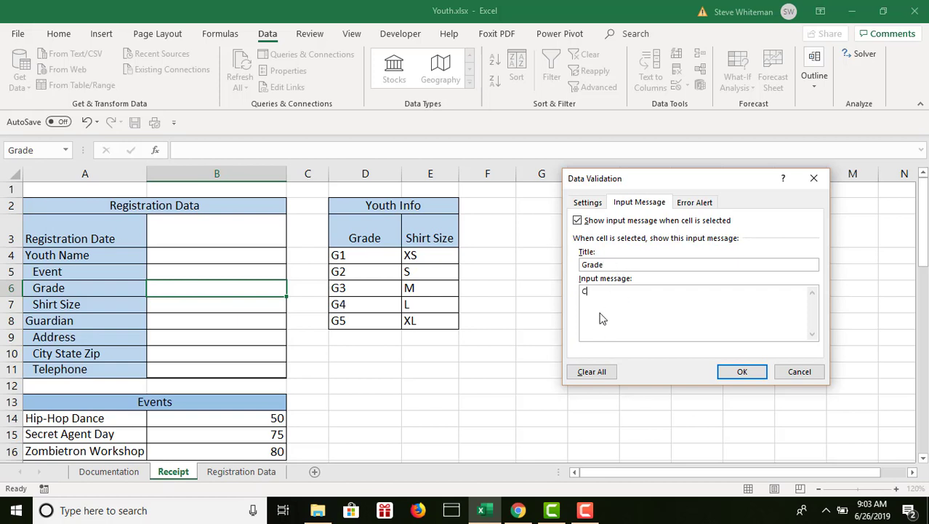
text(lick the arrow to select the Grade.)
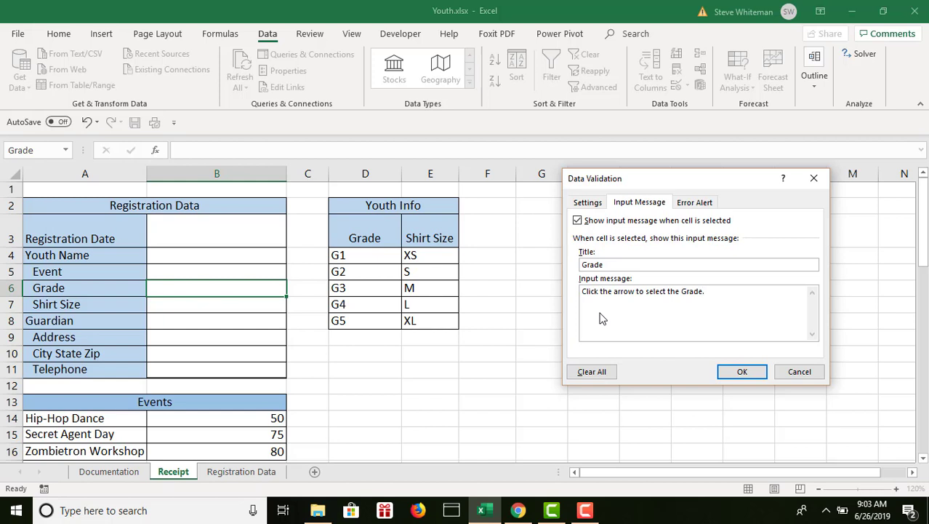
Give the Grade rule's error alert the title "Invalid Grade".
click(703, 207)
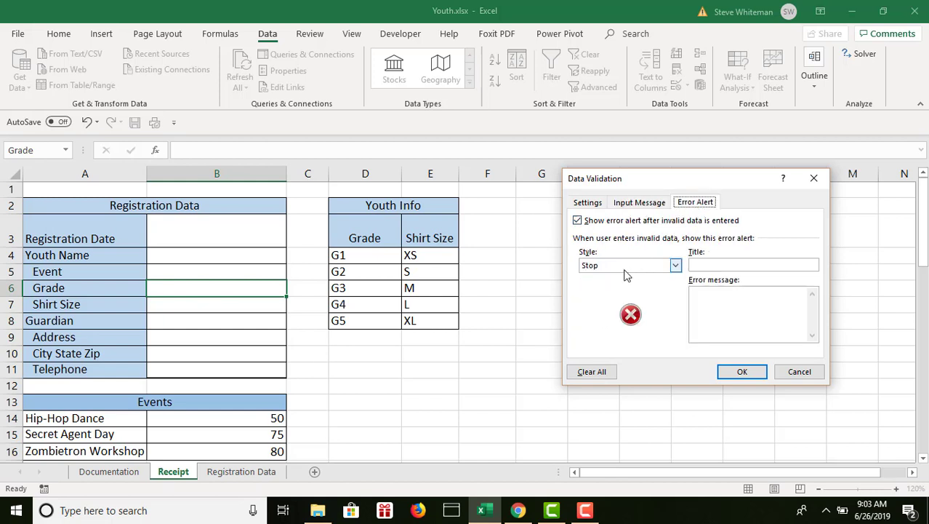
click(713, 266)
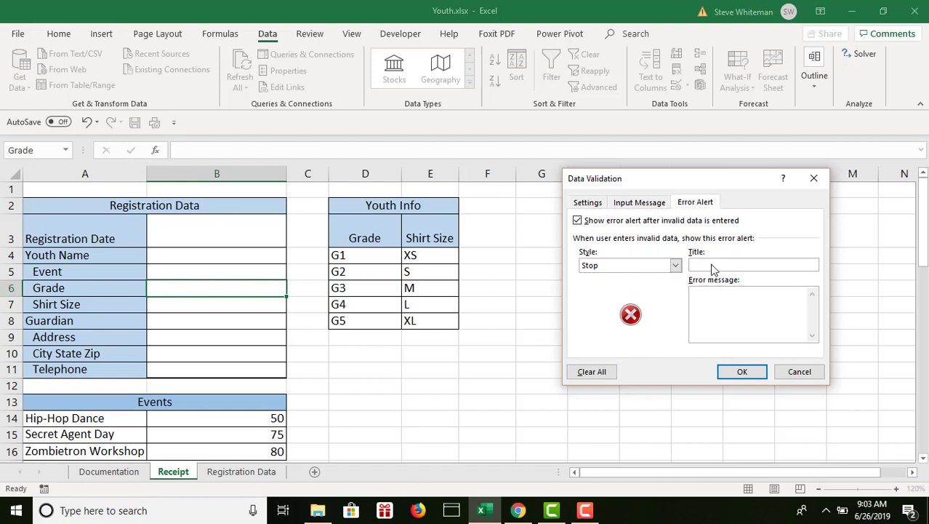
text(Invalid Grade)
Enter the error message "Use the arrow to select the Grade" and apply the validation rule to B6.
click(748, 298)
text(Use the arr)
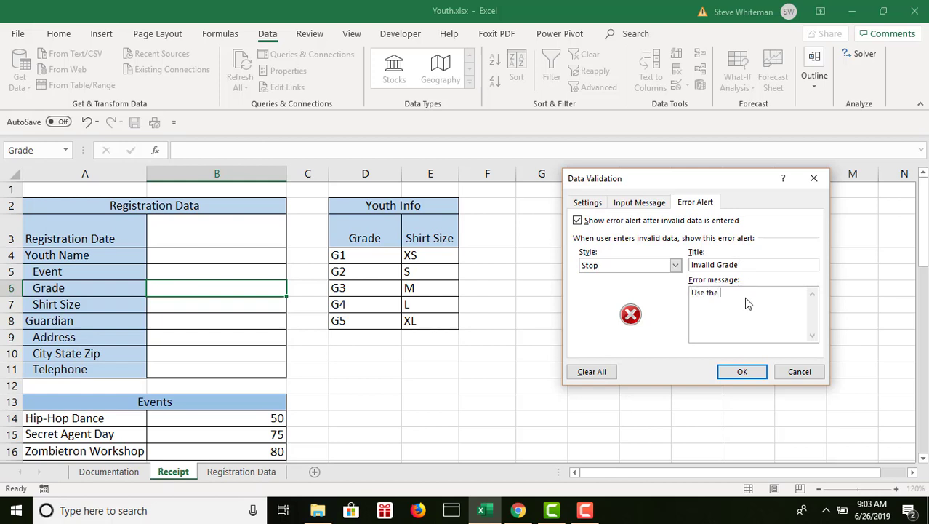
text(ow ro select the Grade.)
click(734, 373)
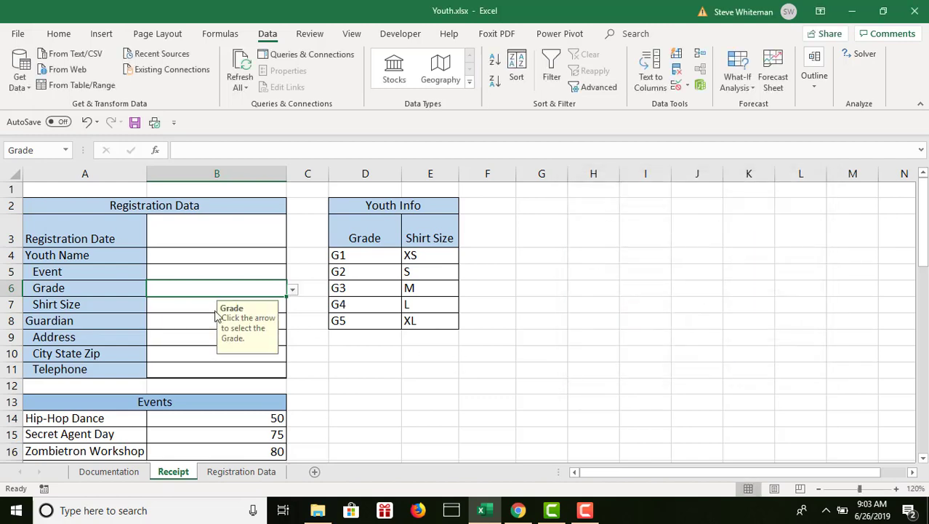
Start a List validation rule on the Shirt Size cell B7 with the sizes in =$E$4:$E$8 as its source.
click(183, 307)
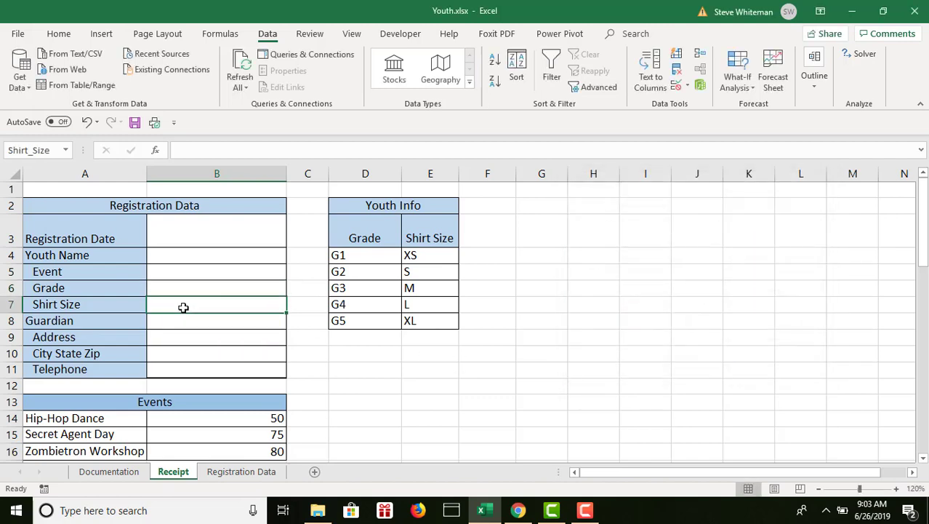
click(678, 88)
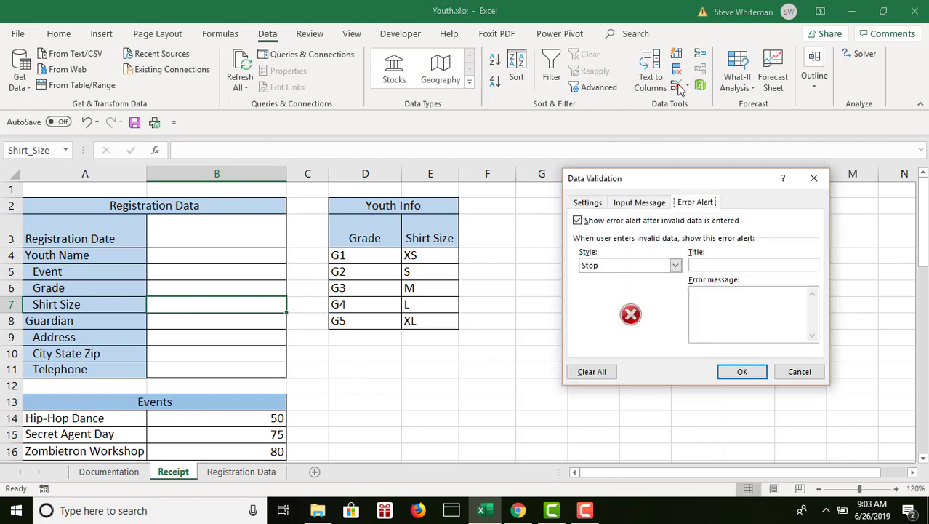
click(593, 206)
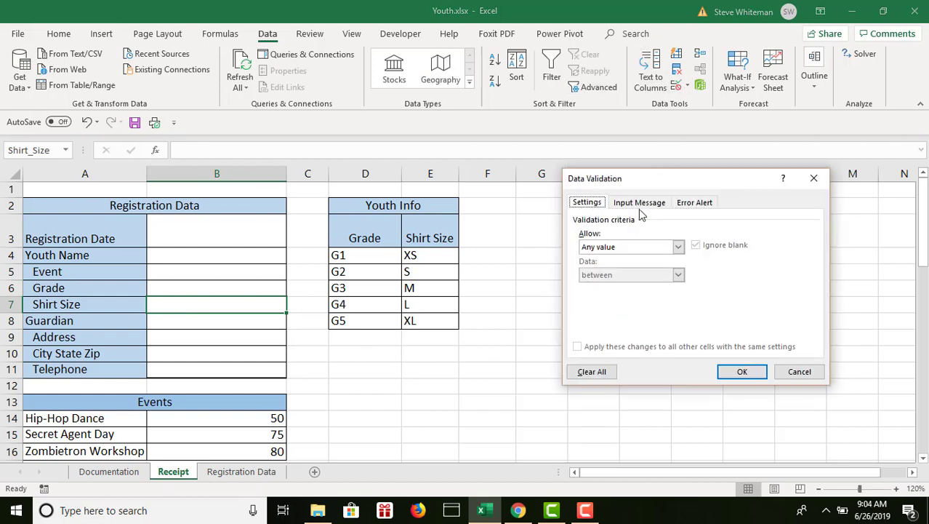
click(679, 247)
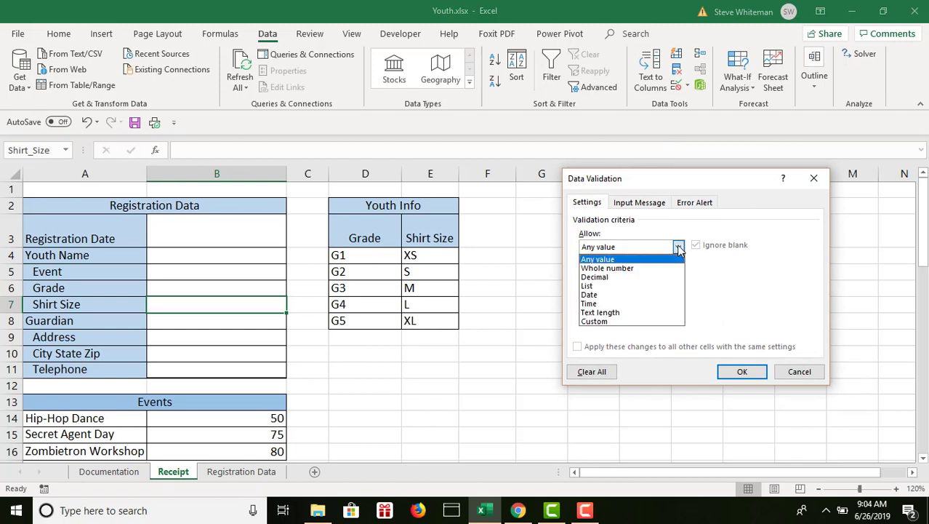
click(611, 286)
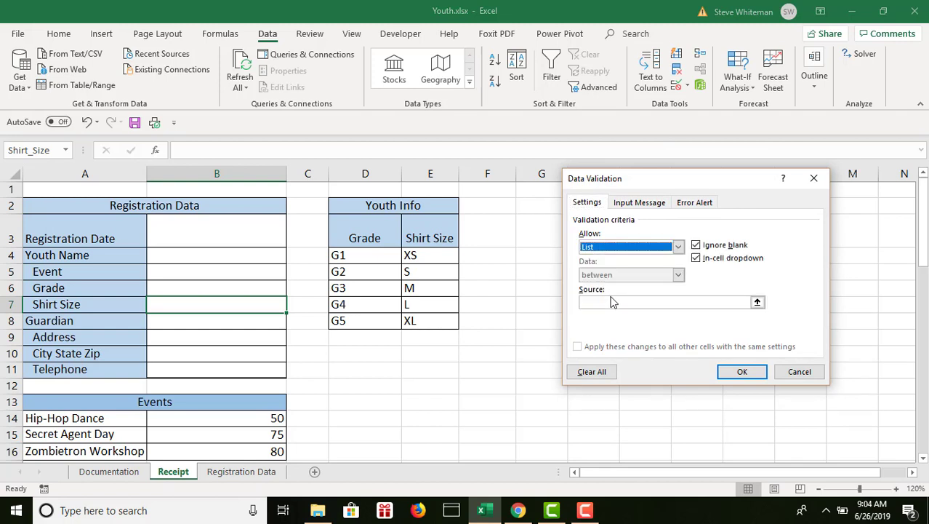
click(606, 303)
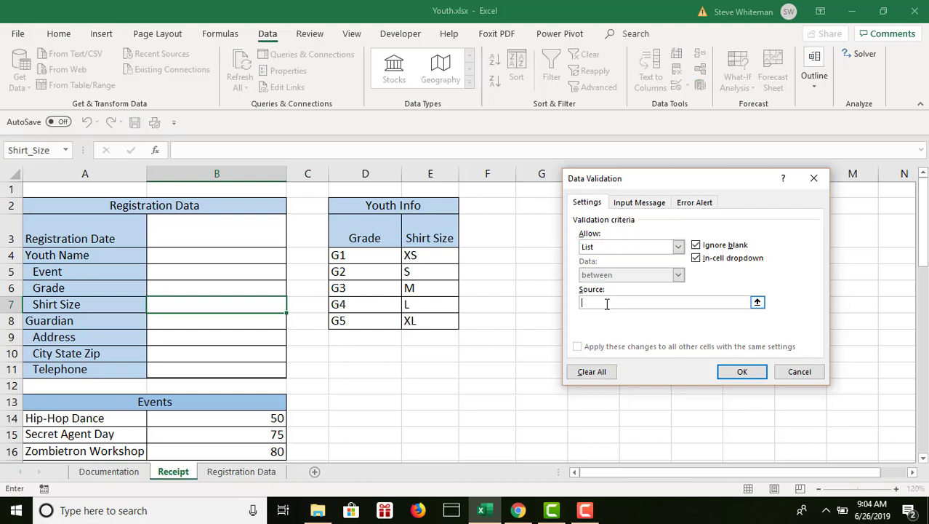
click(419, 256)
drag(419, 256, 423, 320)
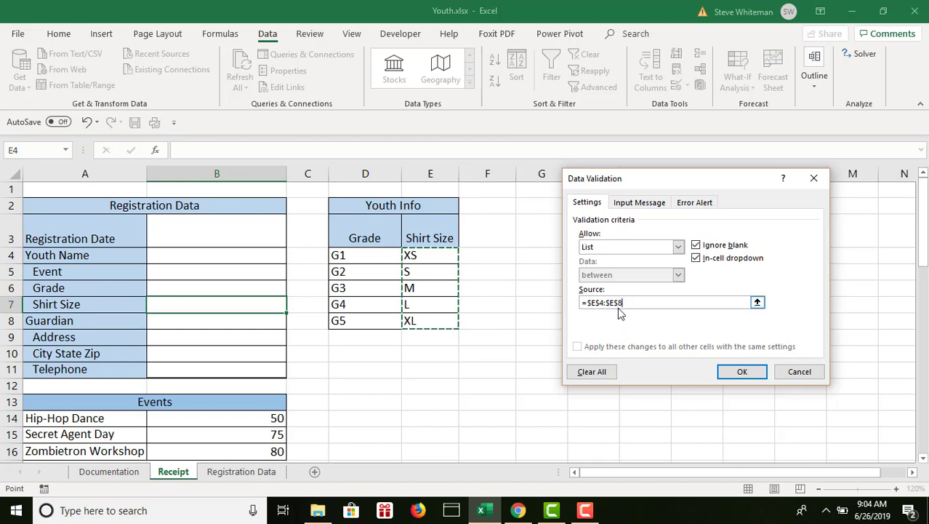
Give the Shirt Size rule's input message the title "Shirt Size".
click(636, 203)
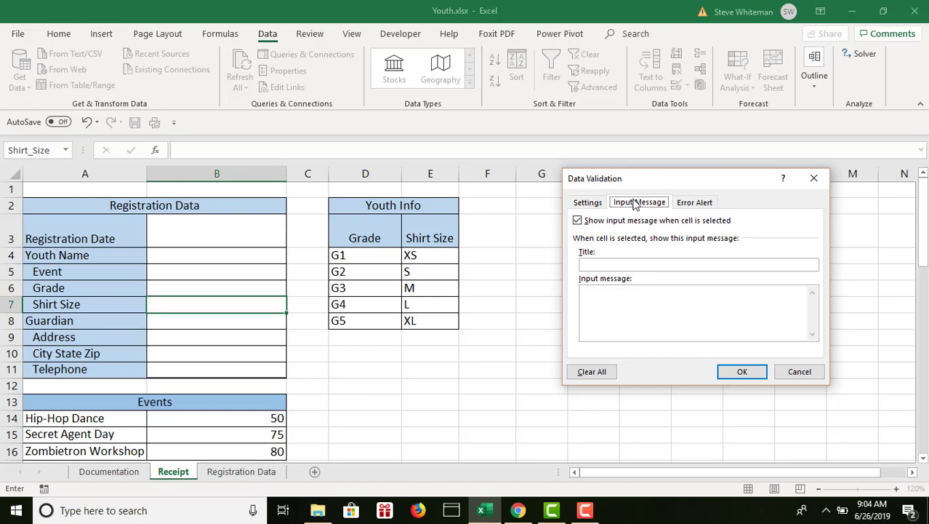
click(599, 265)
text(Shi)
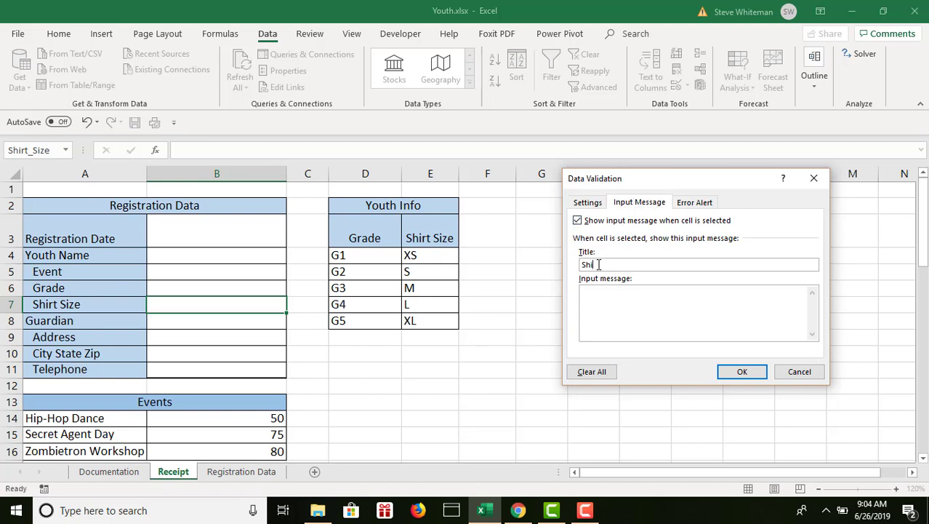
text(rt Size)
Enter the input message "Click the arrow to select the Shirt Size." for the Shirt Size rule.
click(600, 310)
text(Click the arrow )
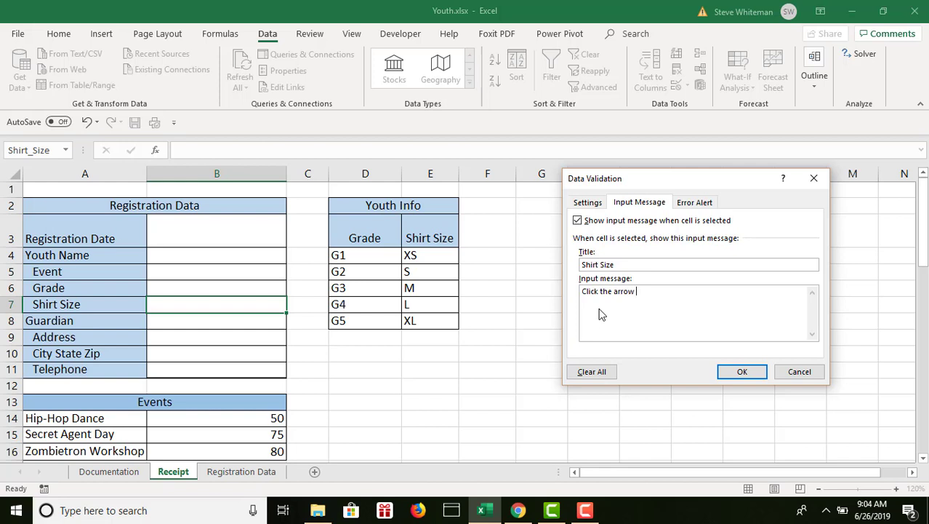
text(to select the Shirt Size.)
Give the Shirt Size rule's error alert the title "Invalid Shirt Size".
click(694, 204)
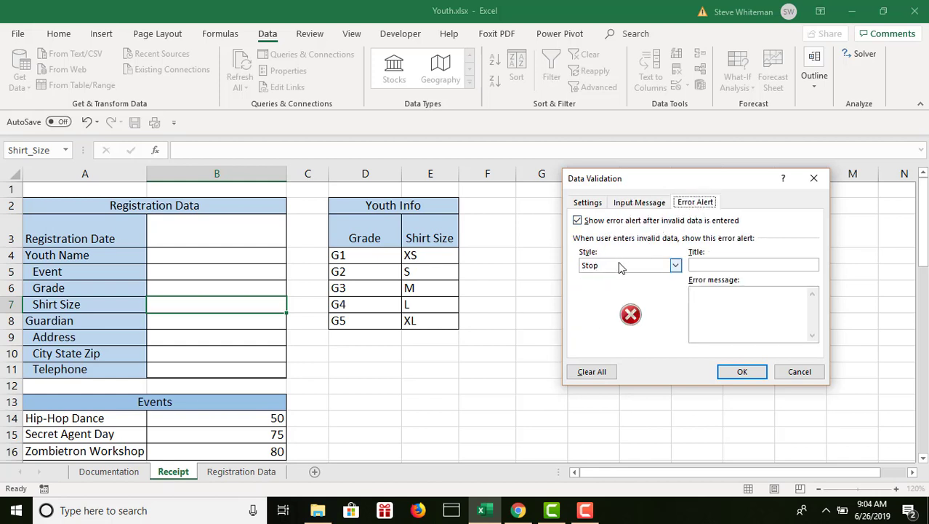
click(717, 265)
text(Invalid Shirt)
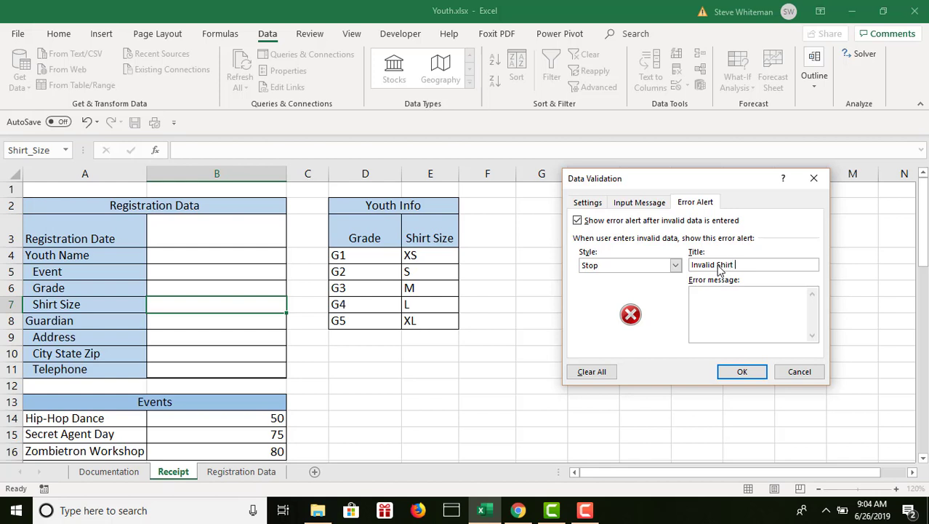
text(Size)
Enter the error message "Use the arrow to select the Shirt Size." and apply the validation rule to B7.
click(712, 315)
text(Use the arrow)
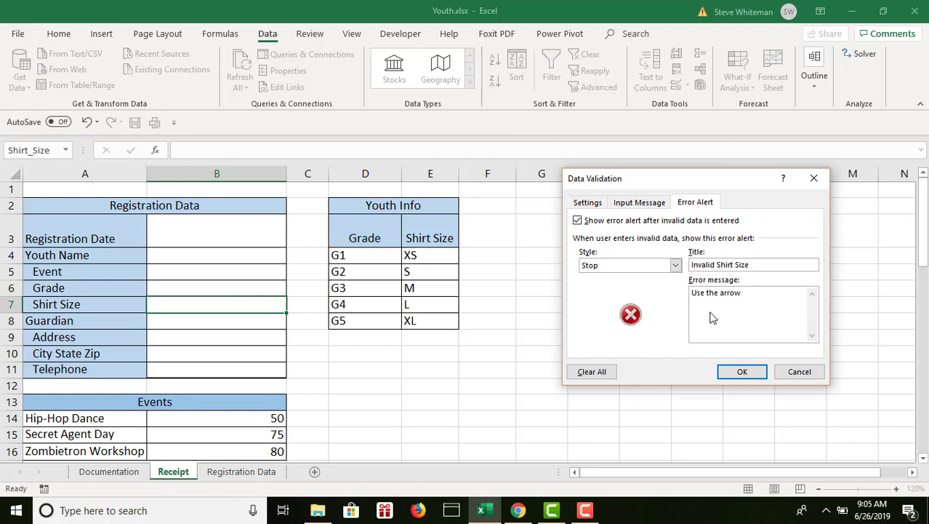
text( to select the Shirt Size.)
click(734, 371)
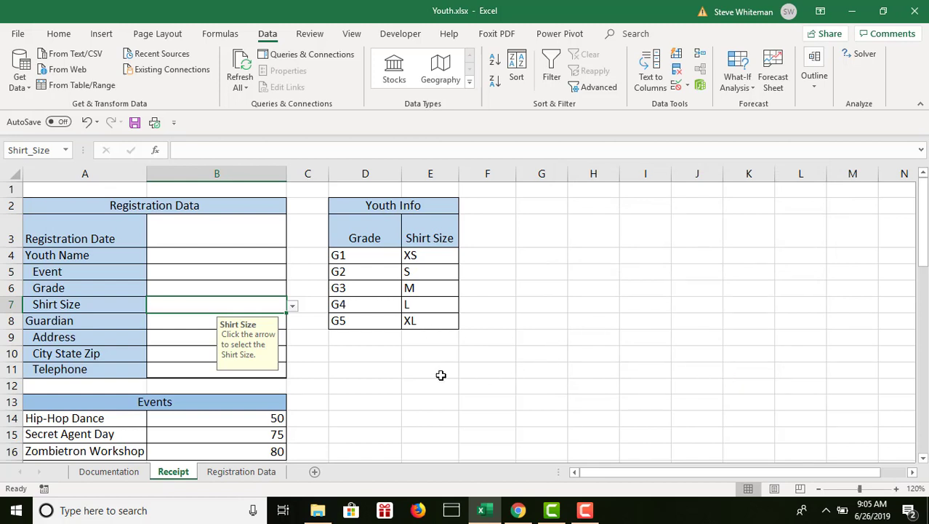
Start an input message titled "Guardian contact information" for the guardian cells B8:B11, leaving any value allowed.
click(179, 325)
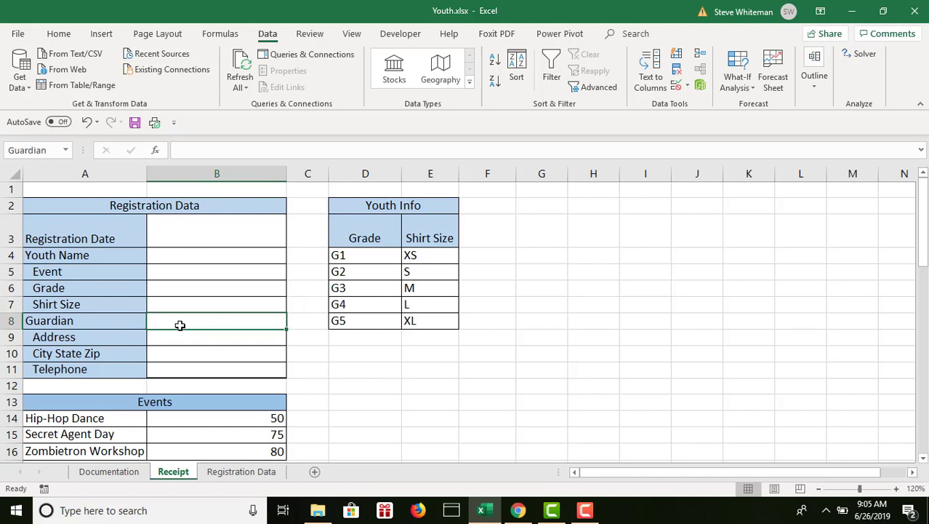
drag(181, 324, 184, 369)
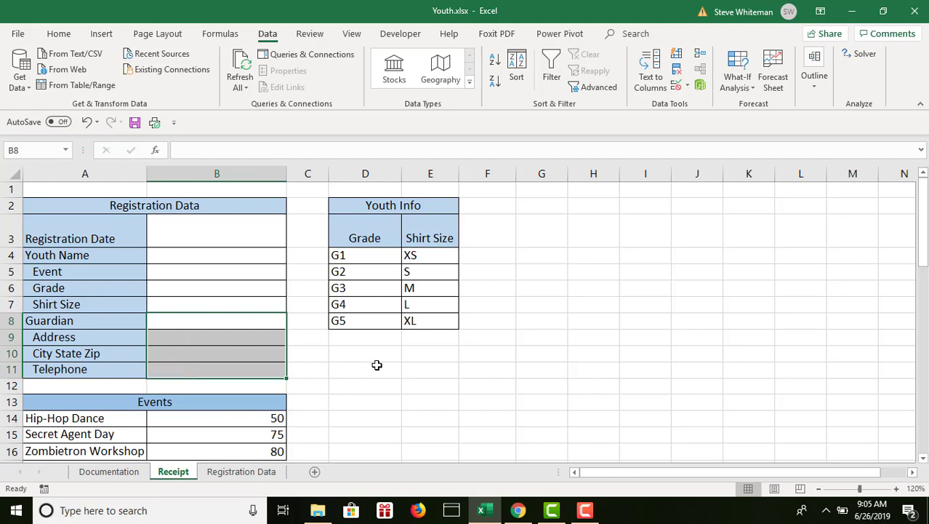
click(677, 86)
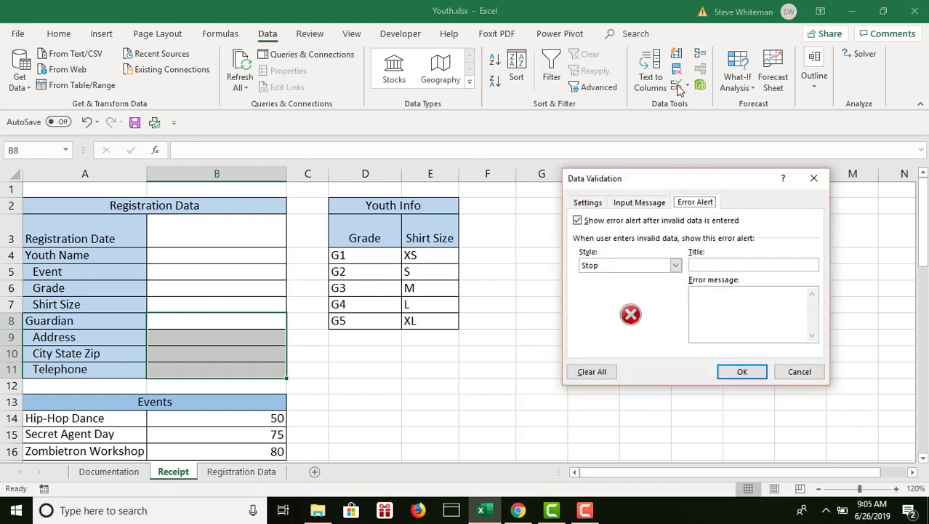
click(592, 204)
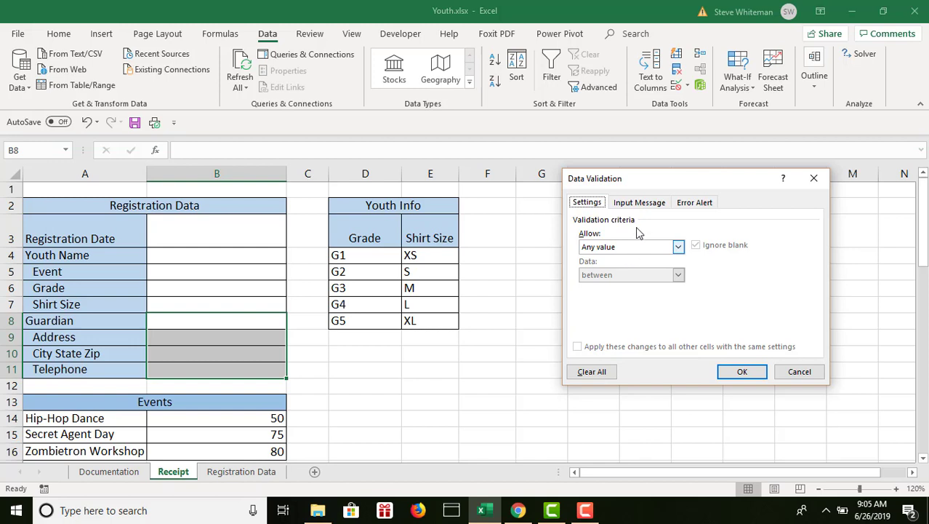
click(637, 202)
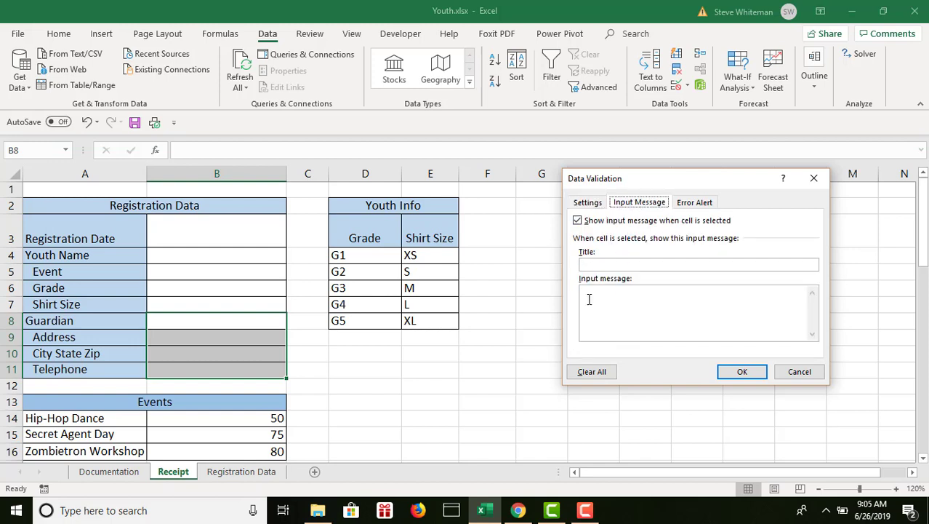
click(598, 266)
text(G)
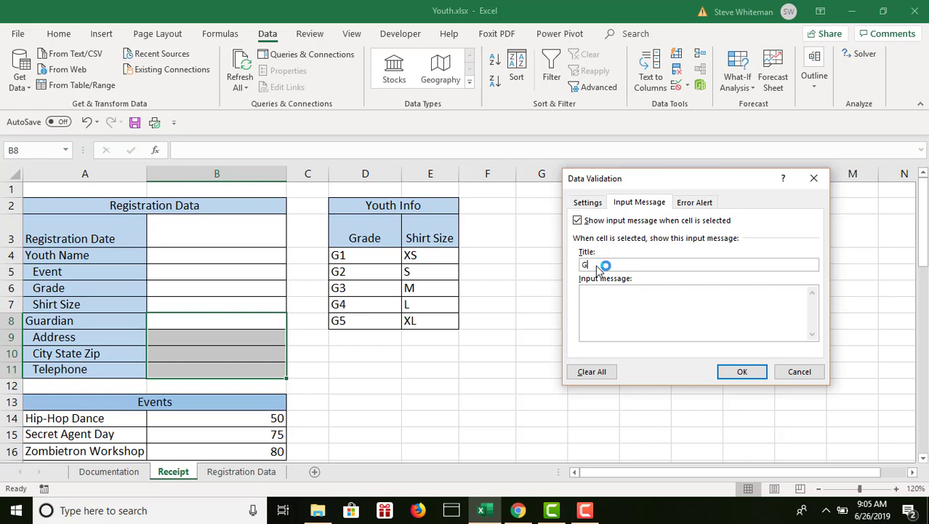
text(uardian contact information)
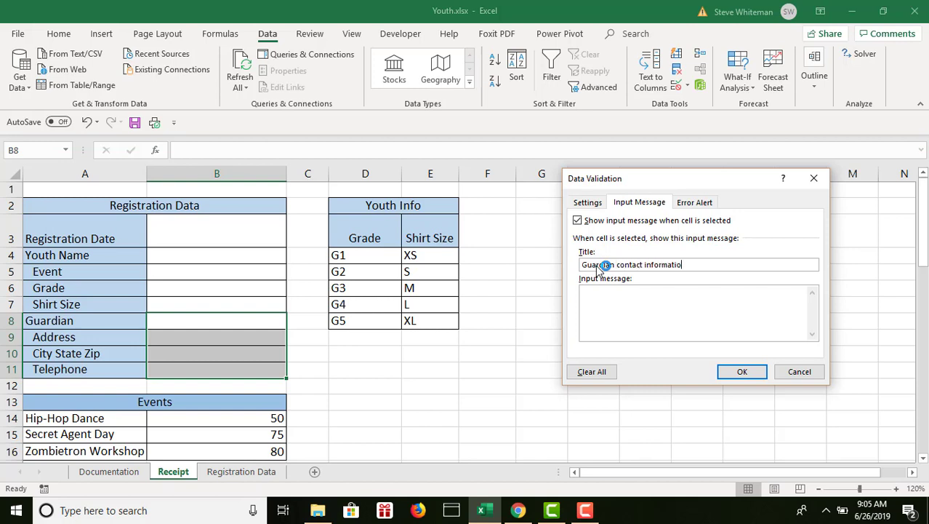
Enter the input message "Please enter the Guardian contact information." and apply it to B8:B11.
click(595, 305)
text(Please enter the Guardian )
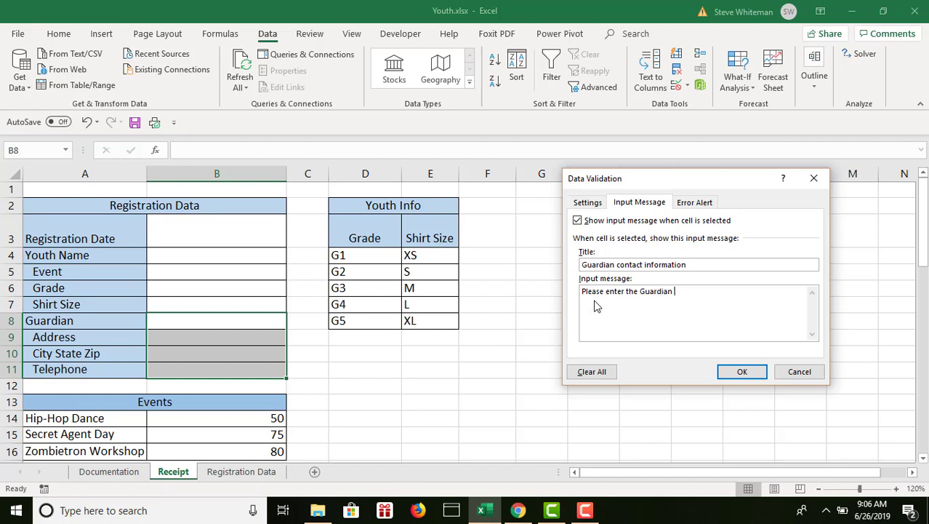
text(contact information.)
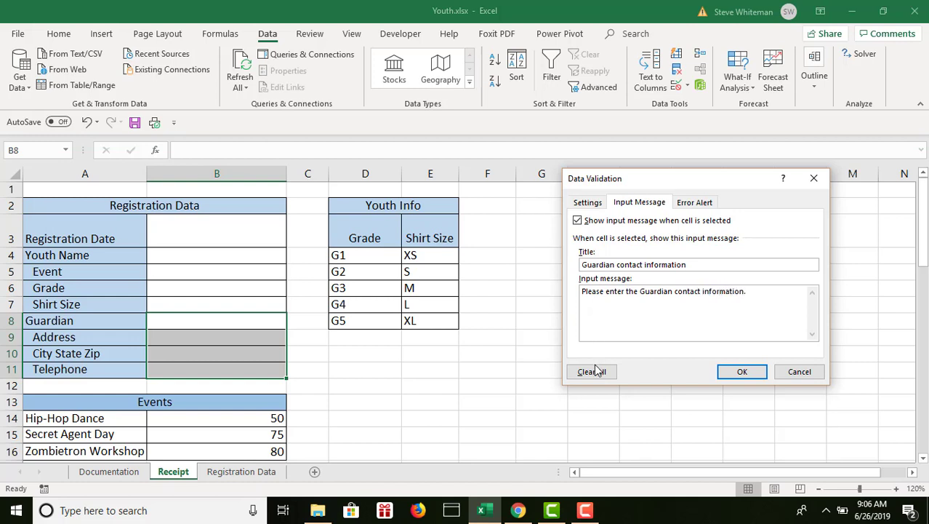
click(740, 372)
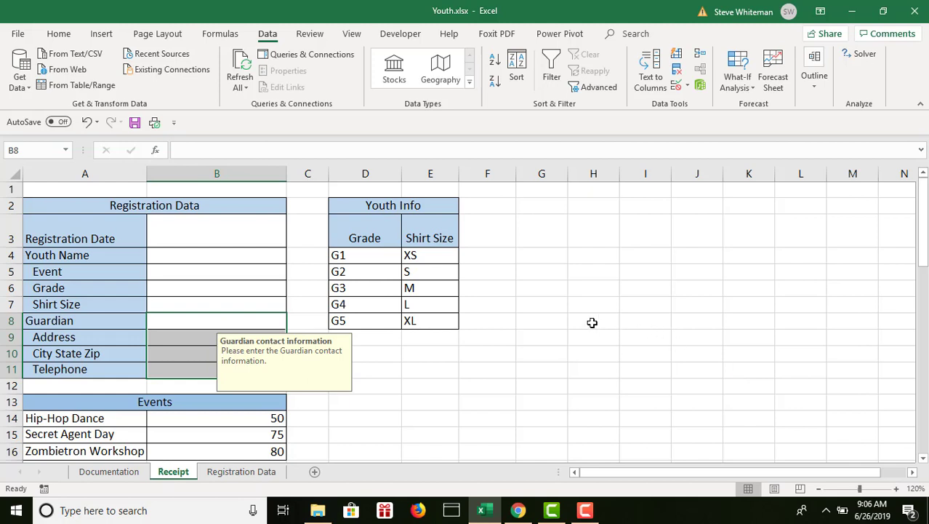
Enter 10/1/2017 as the Registration Date in B3.
click(257, 242)
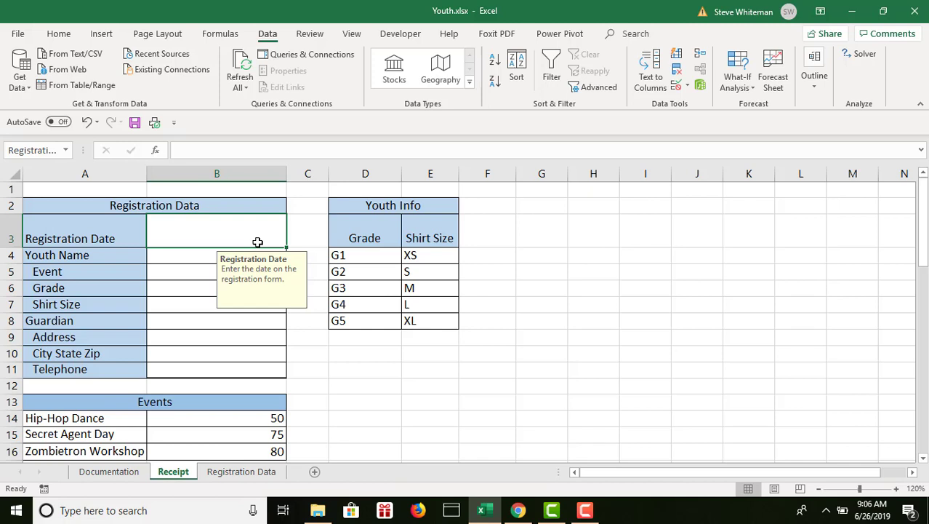
text(1)
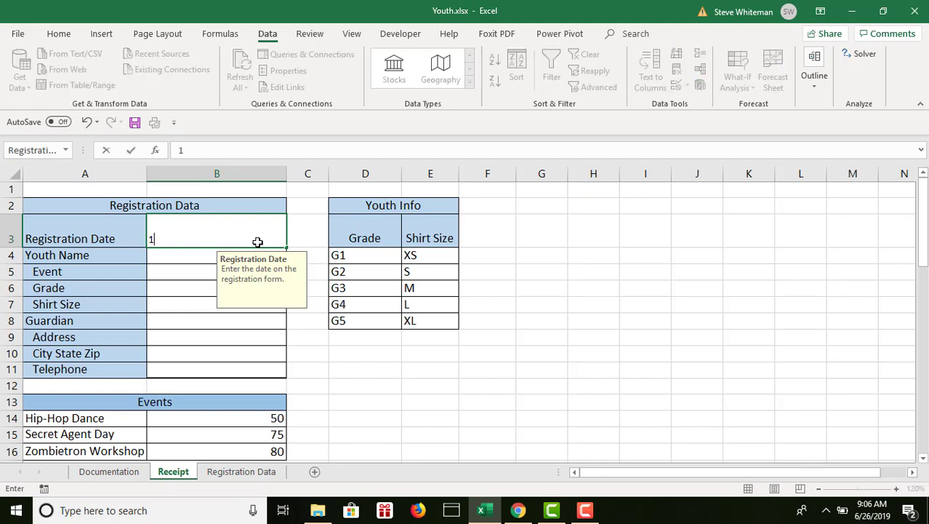
text(0/1/201)
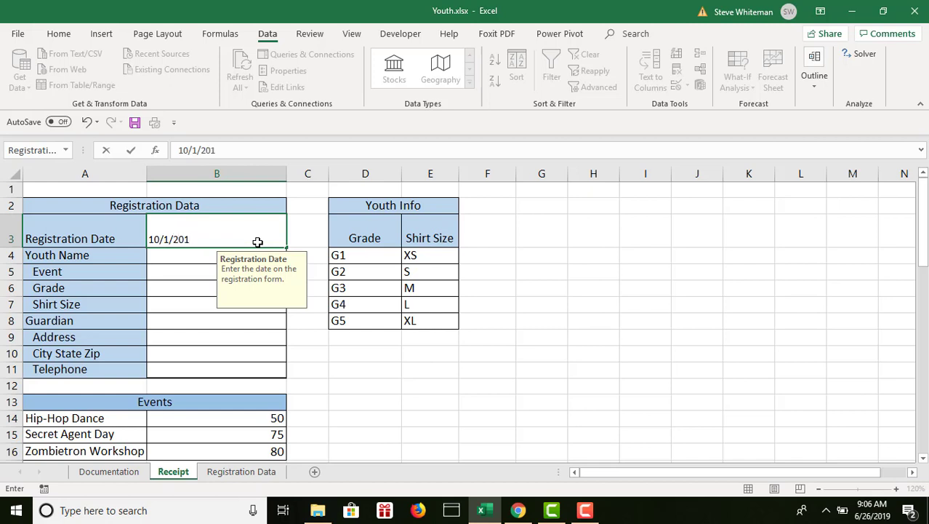
text(7)
key(Return)
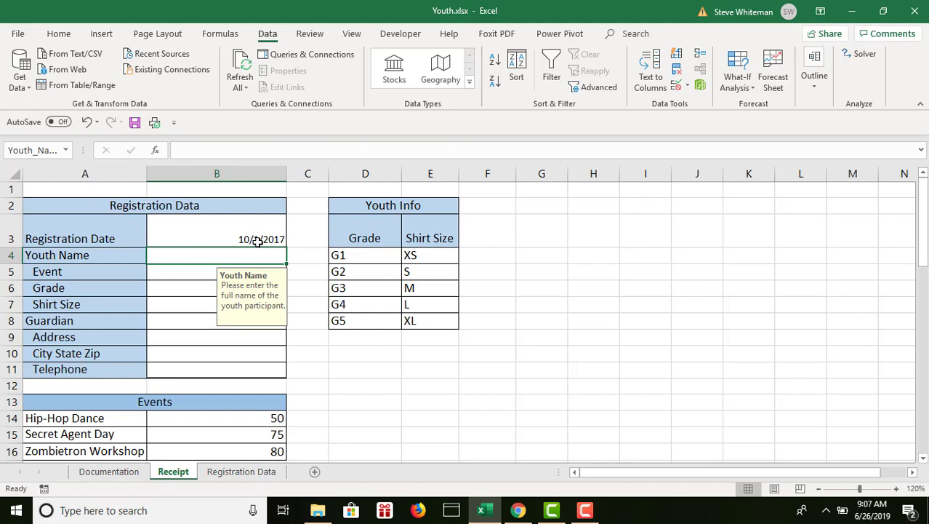
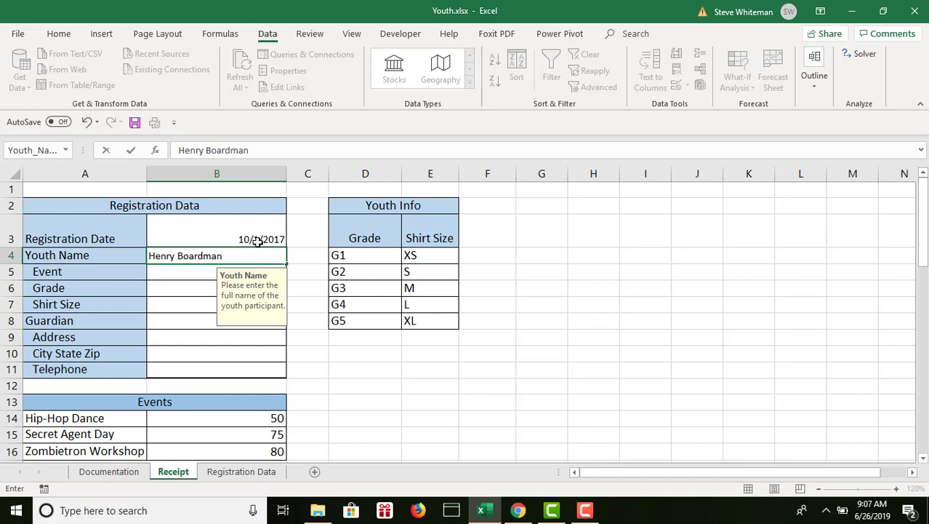
Enter the youth participant's full name in B4.
key(Return)
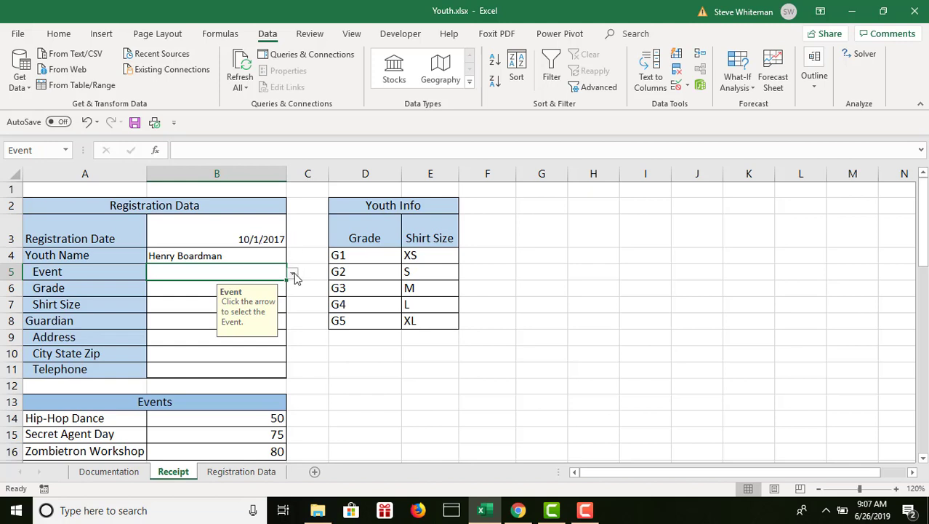
Choose Zombietron Workshop as the Event in B5 and G5 as the Grade in B6.
click(294, 274)
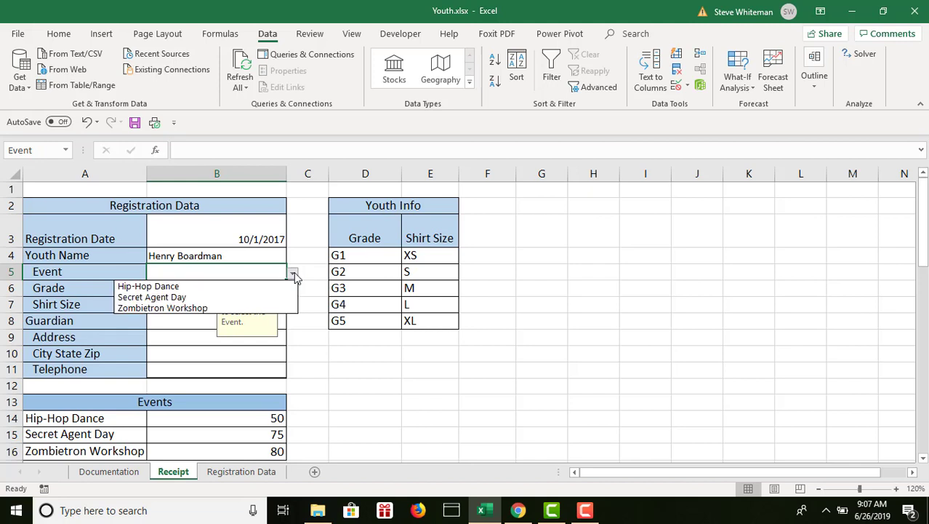
click(205, 308)
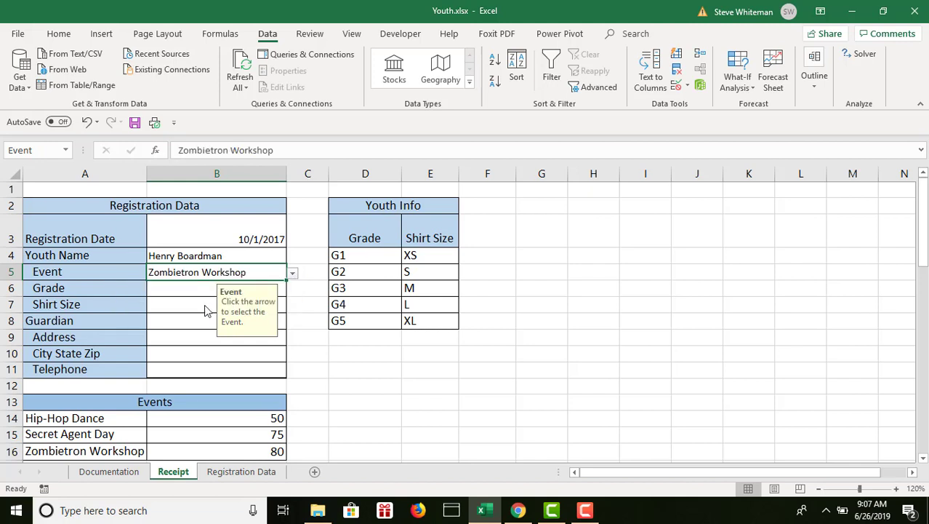
click(193, 287)
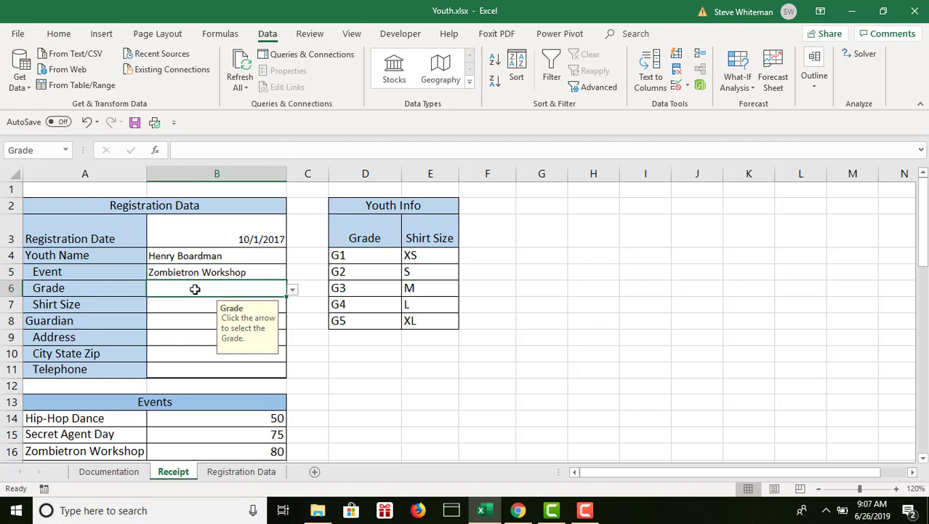
click(292, 290)
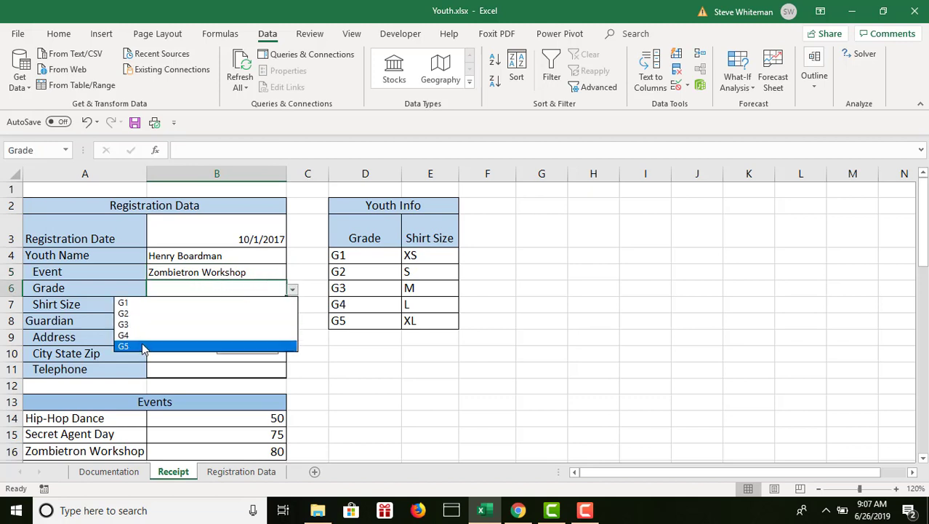
click(143, 347)
Choose L as the Shirt Size in B7.
click(177, 304)
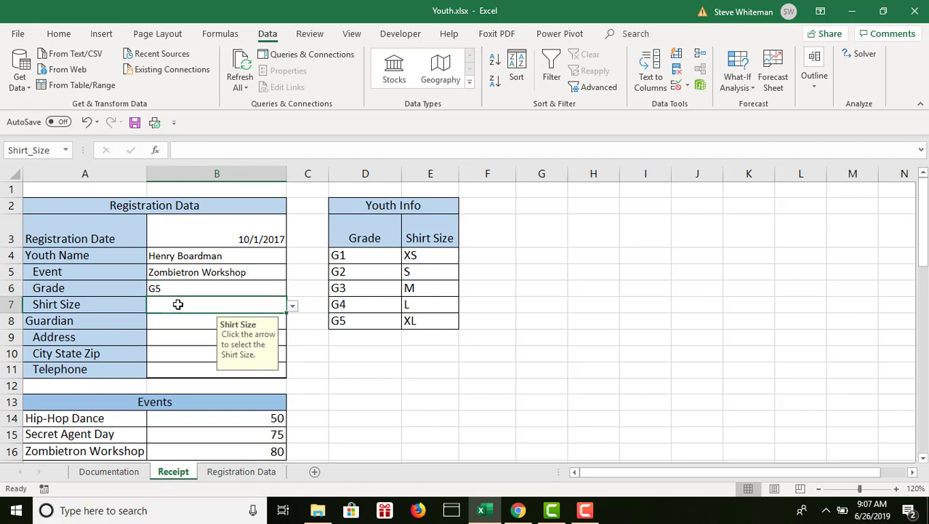
click(293, 306)
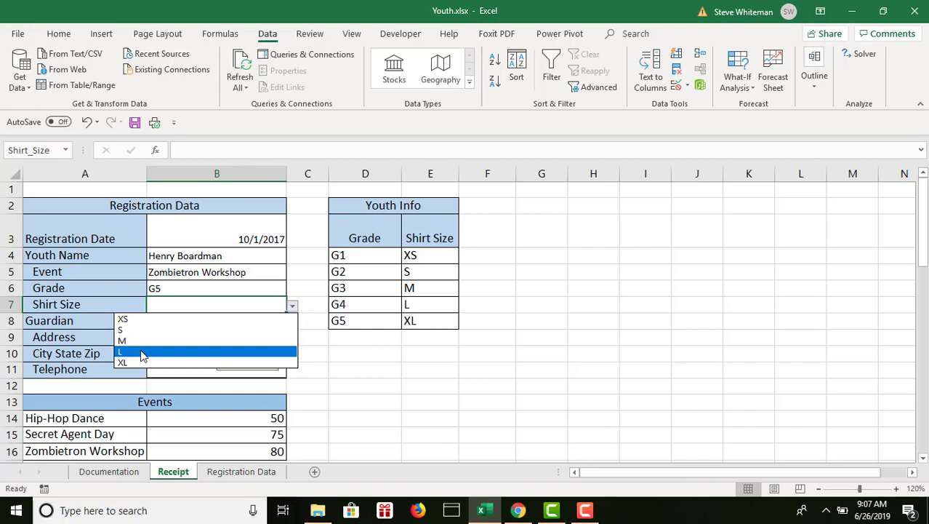
click(142, 352)
Enter the guardian's full name in B8.
click(173, 318)
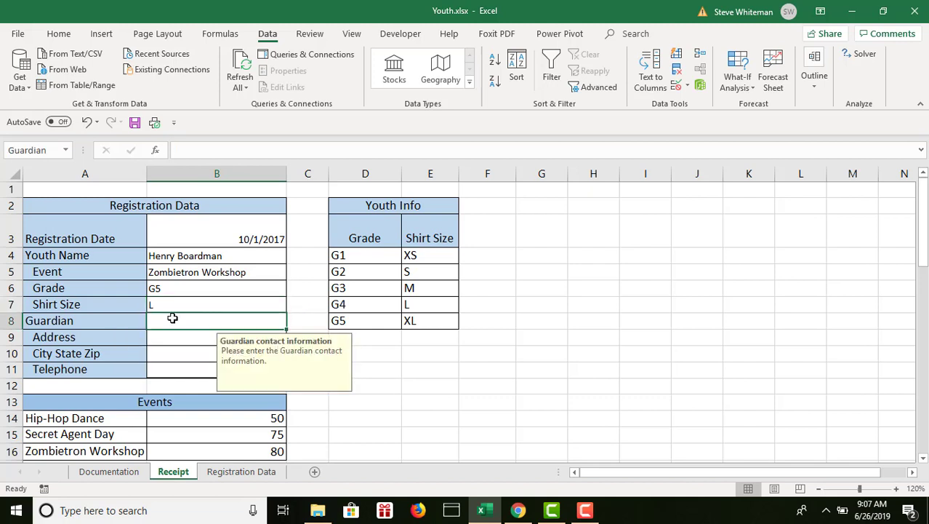
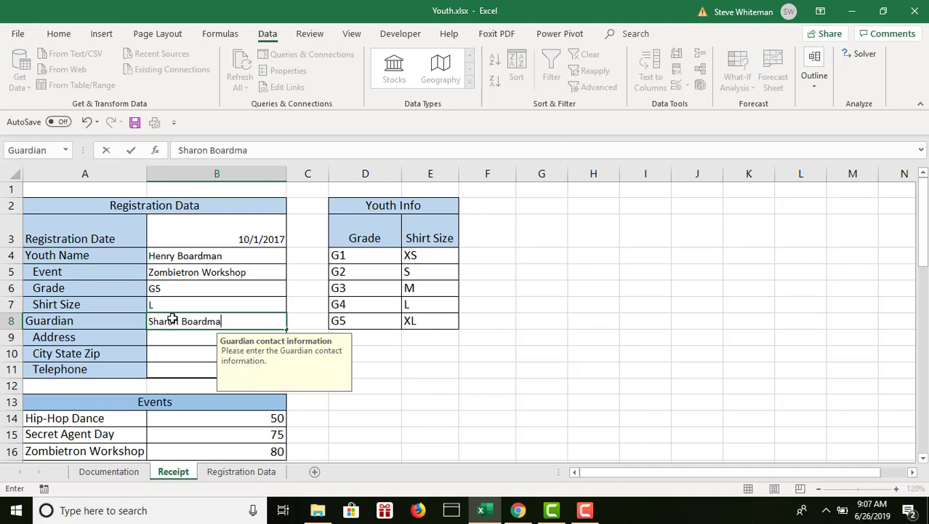
key(Return)
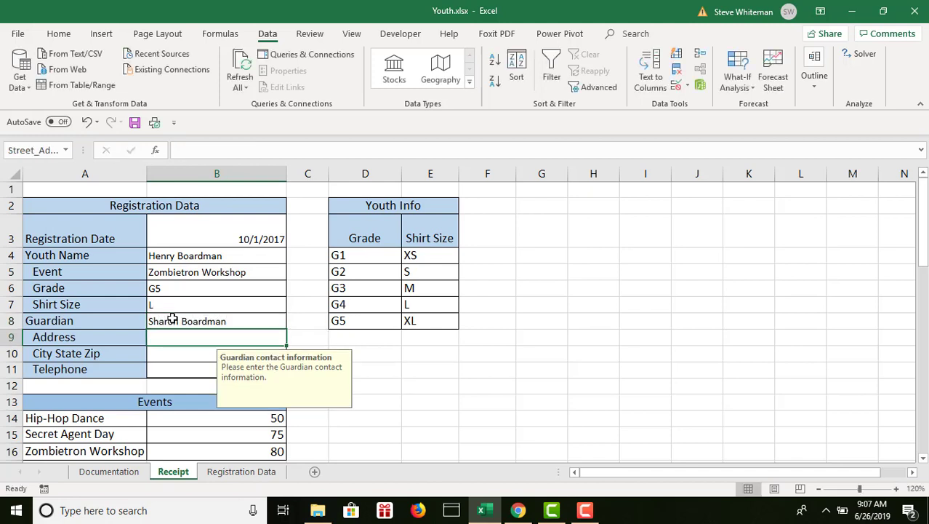
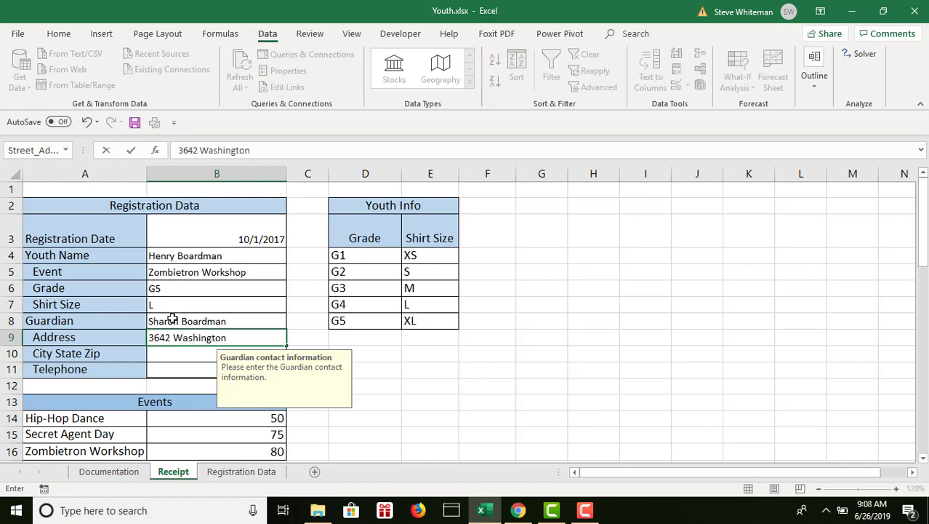
Enter the guardian's street address in B9 of the Receipt sheet.
key(Tab)
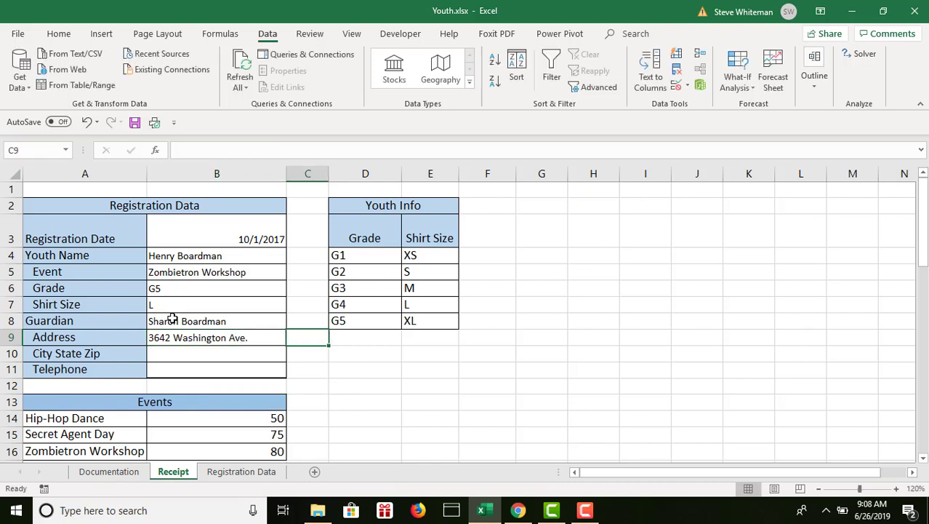
Enter the guardian's city, state and zip code in B10.
click(183, 355)
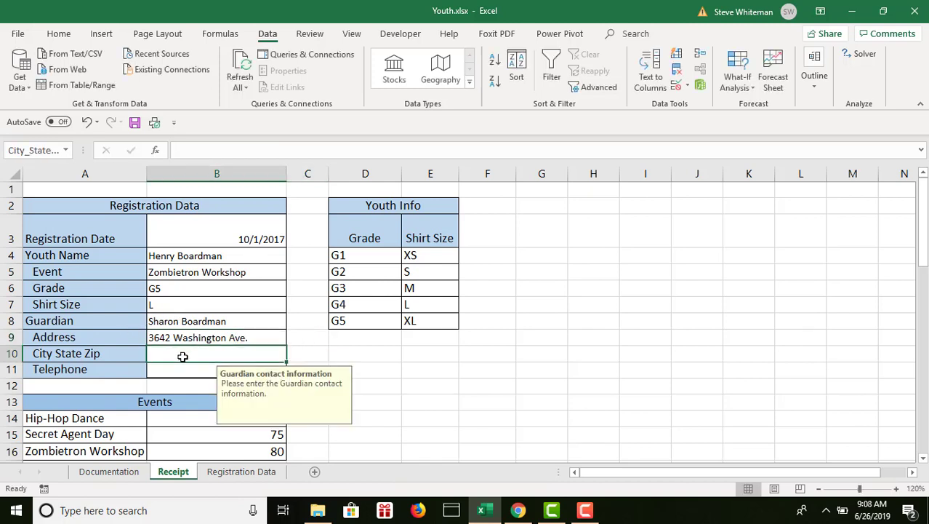
text(R)
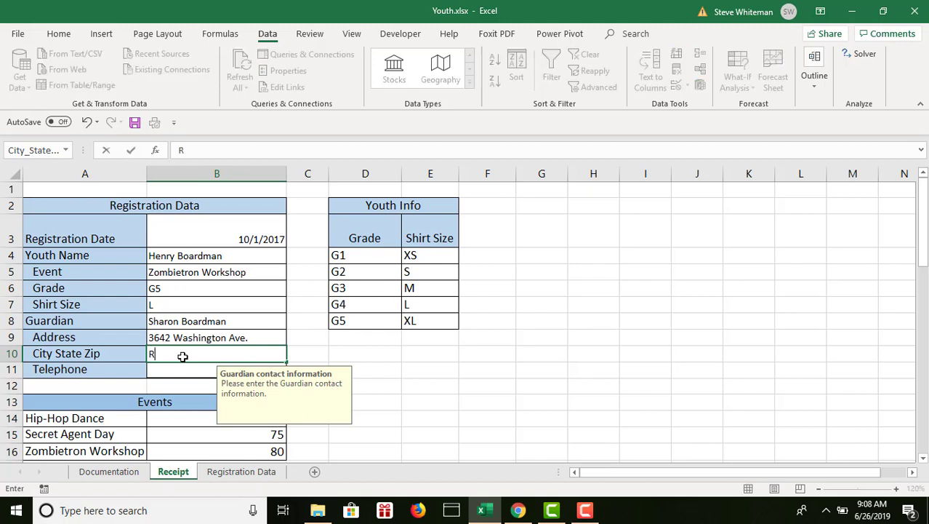
text(ockport,)
text(IN )
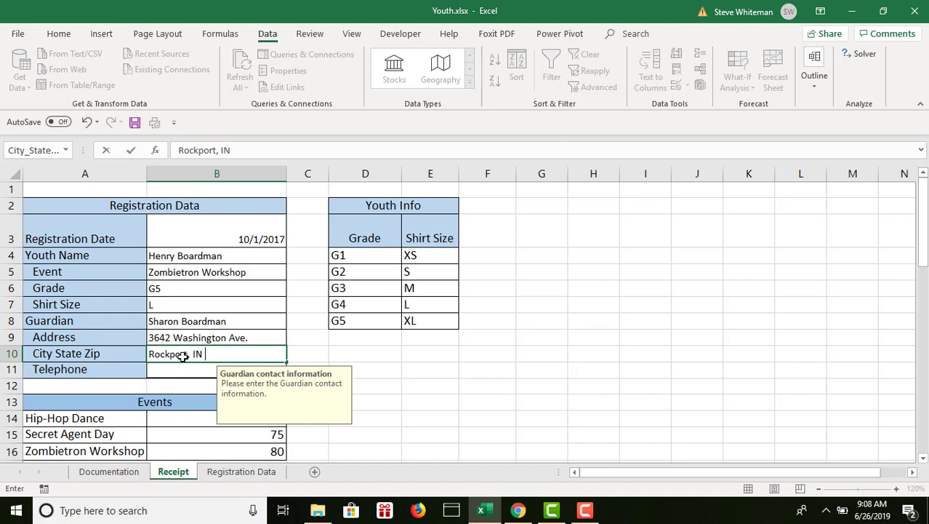
text(47635)
Enter the guardian's telephone number, with hyphens between its parts, in B11.
click(160, 370)
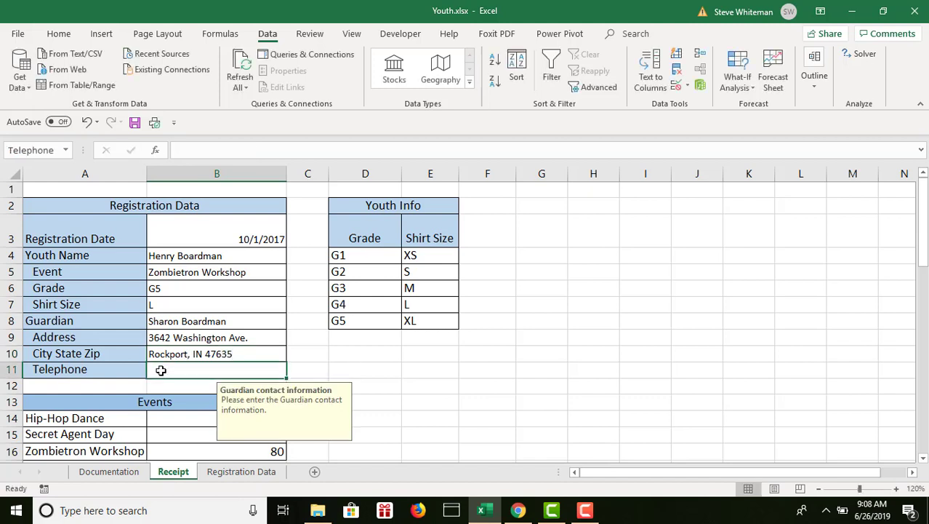
text(8)
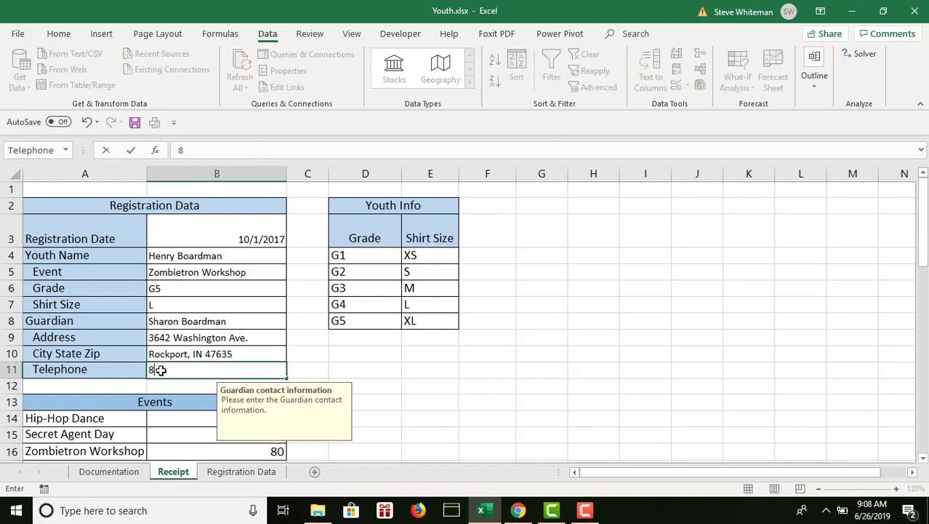
text(12-555-1234)
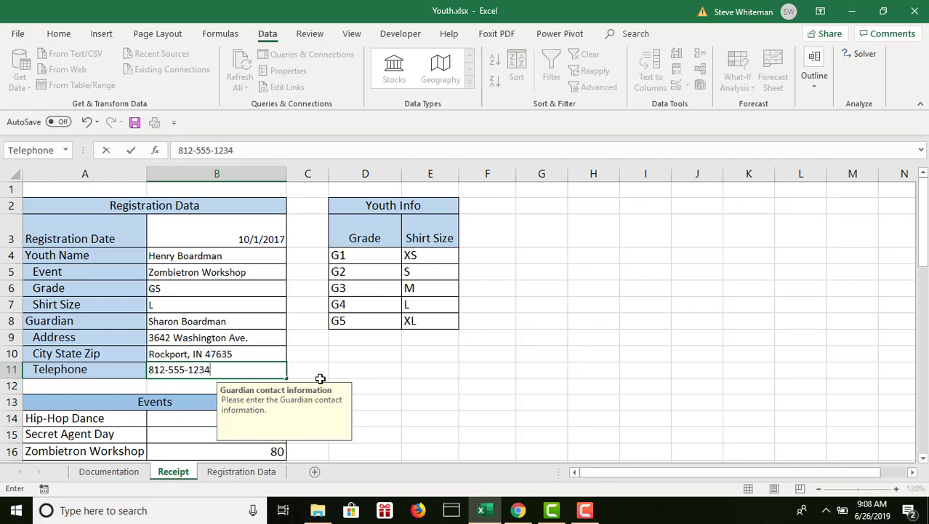
click(351, 376)
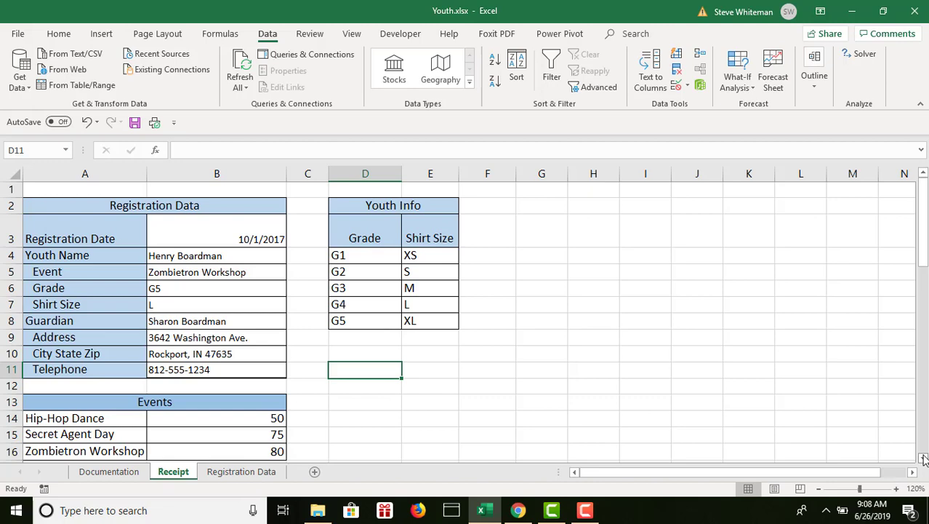
Enter a formula in A40 of the Transfer Area that references the defined name Guardian.
drag(924, 458, 924, 458)
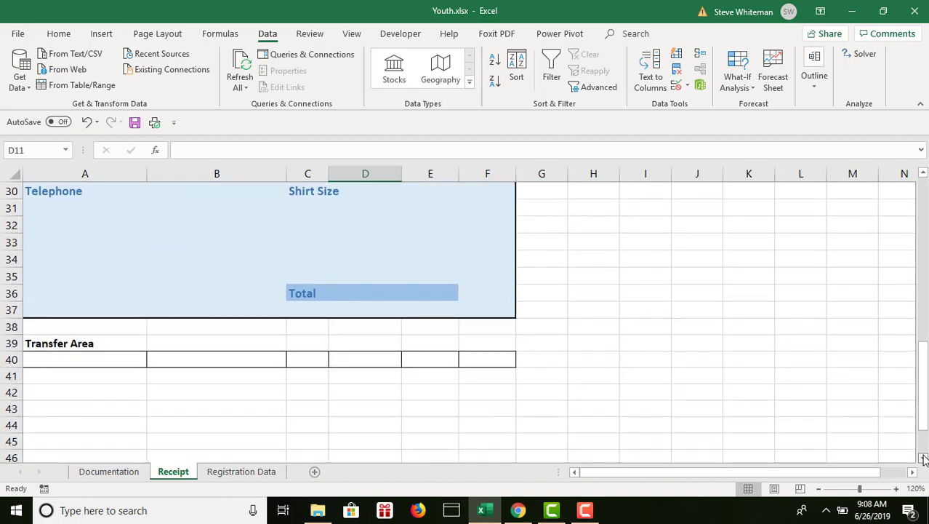
click(86, 360)
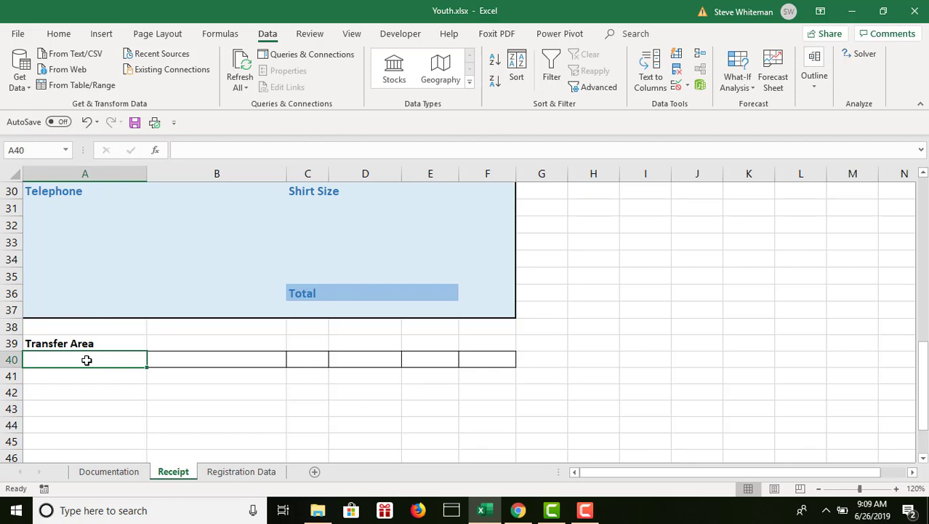
text(=g)
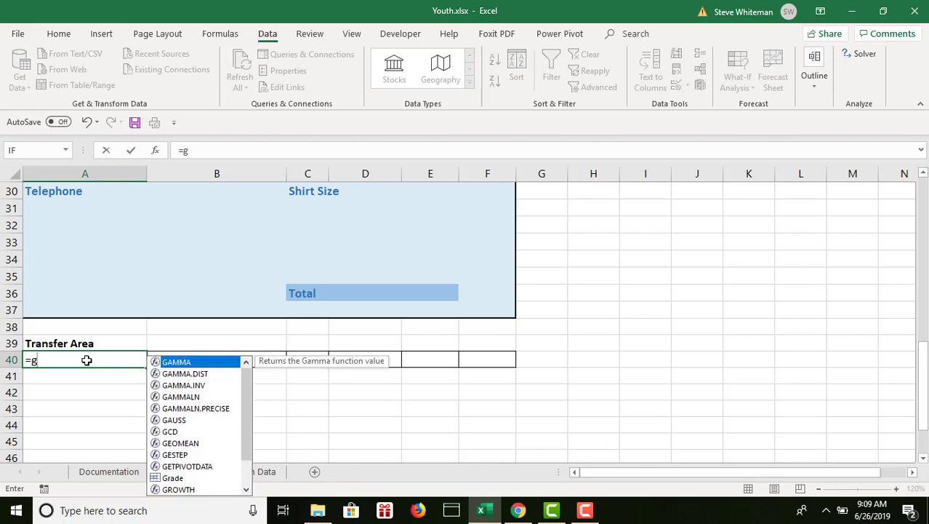
text(u)
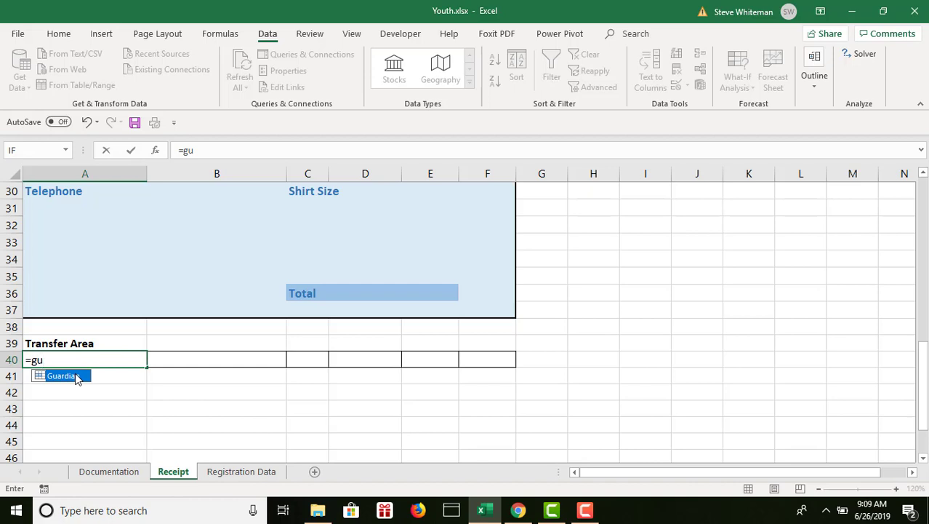
double_click(77, 377)
key(Tab)
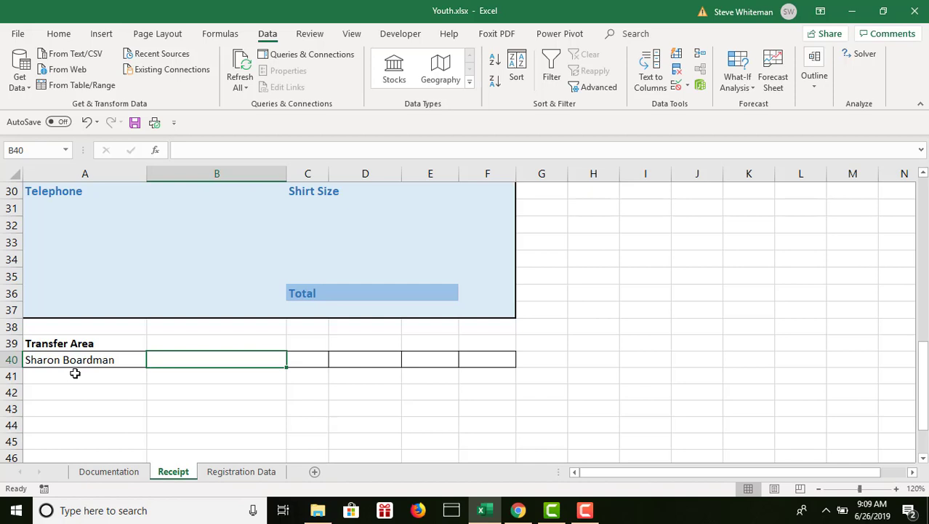
Enter formulas in the Transfer Area that reference Telephone in B40 and Youth_Name in C40.
text(=)
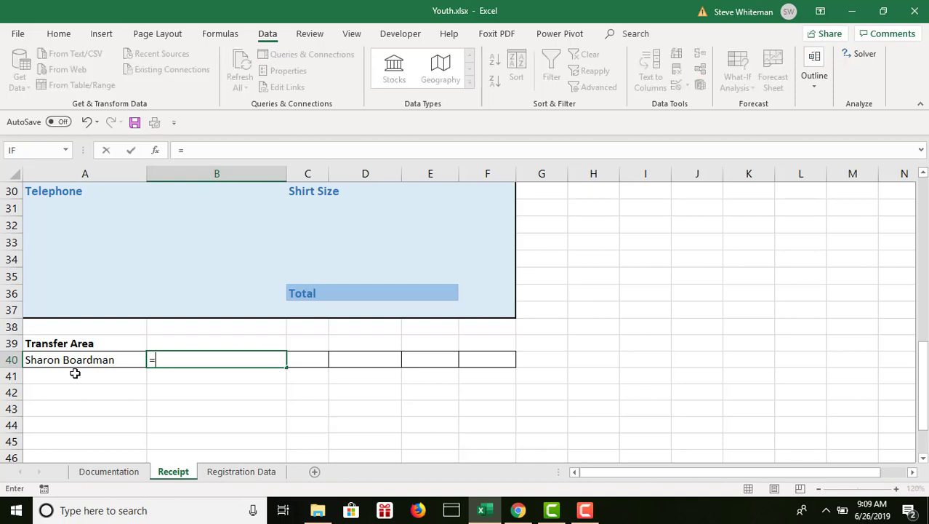
text(te)
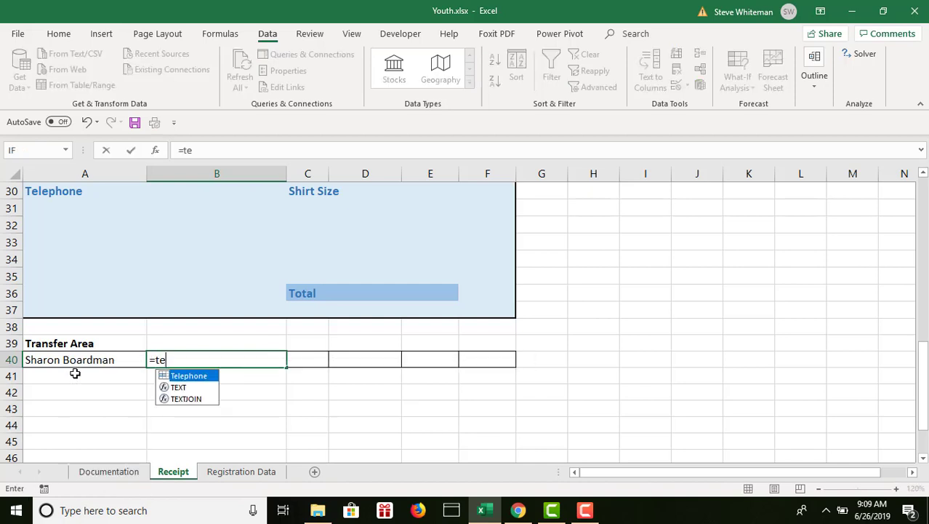
double_click(184, 377)
key(Tab)
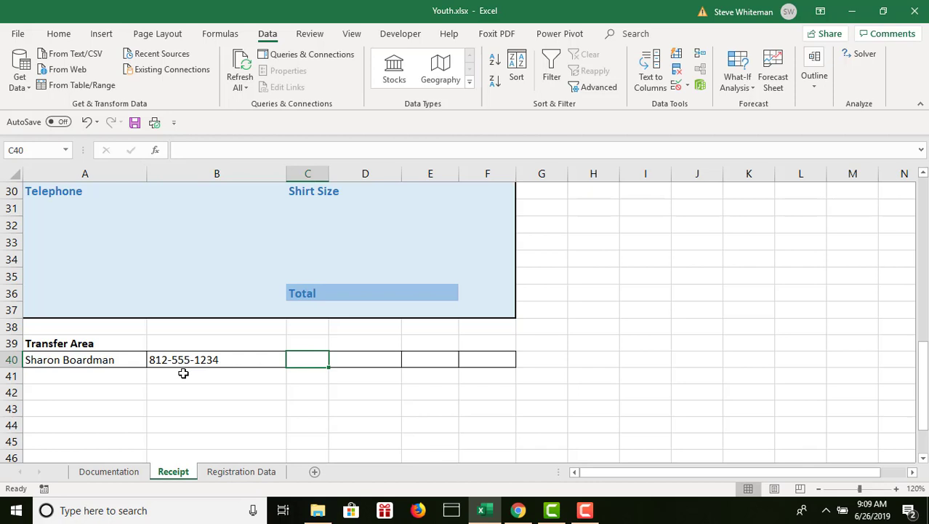
text(=)
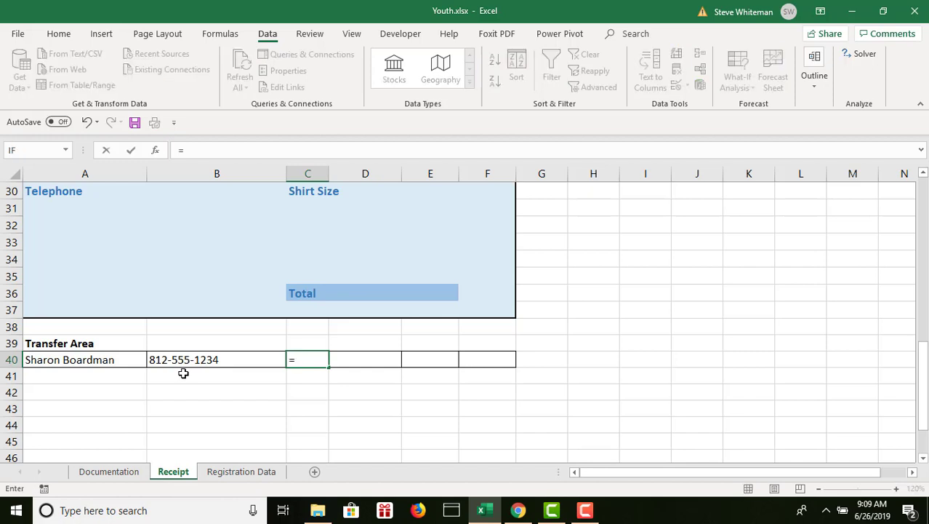
text(you)
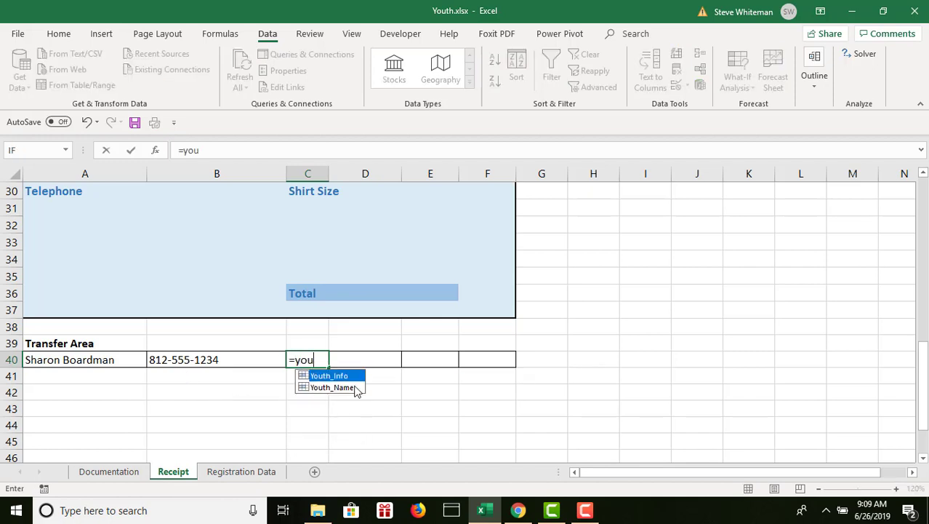
double_click(354, 386)
key(Tab)
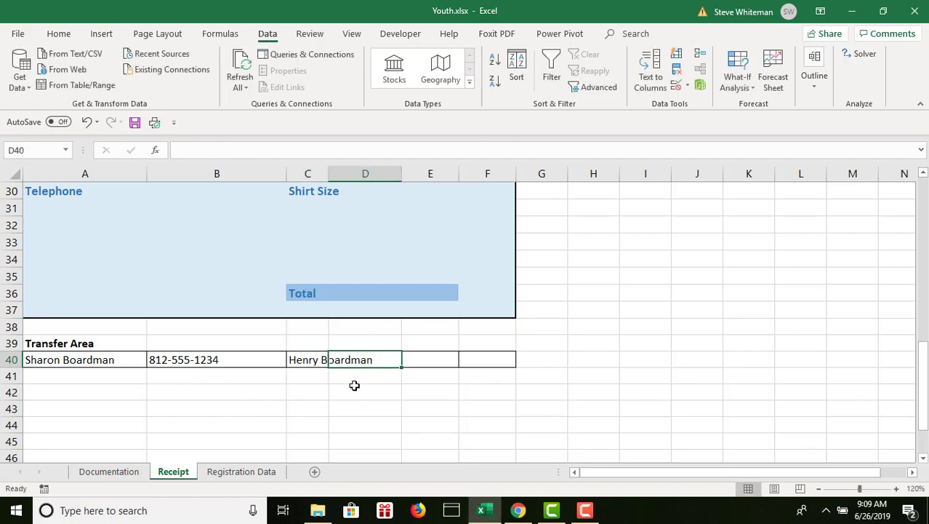
Enter formulas in the Transfer Area that reference Event in D40 and Grade in E40.
text(=)
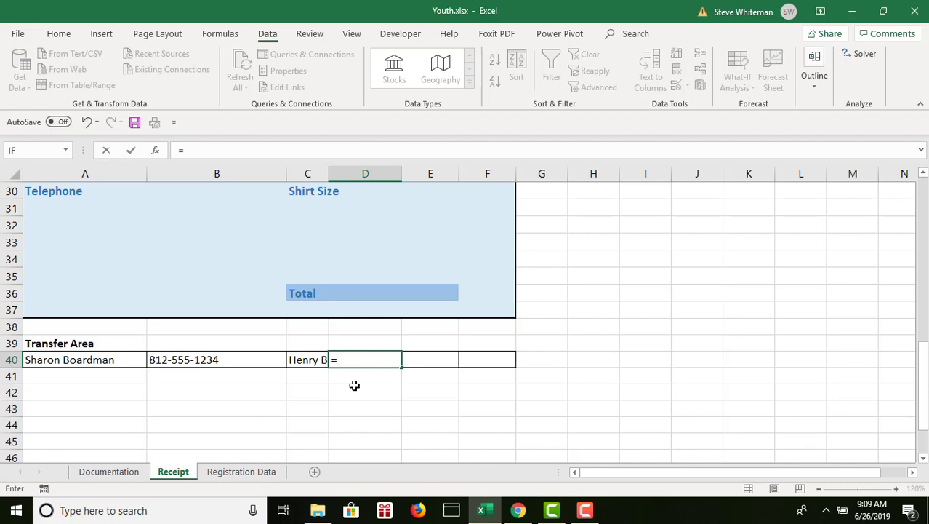
text(ev)
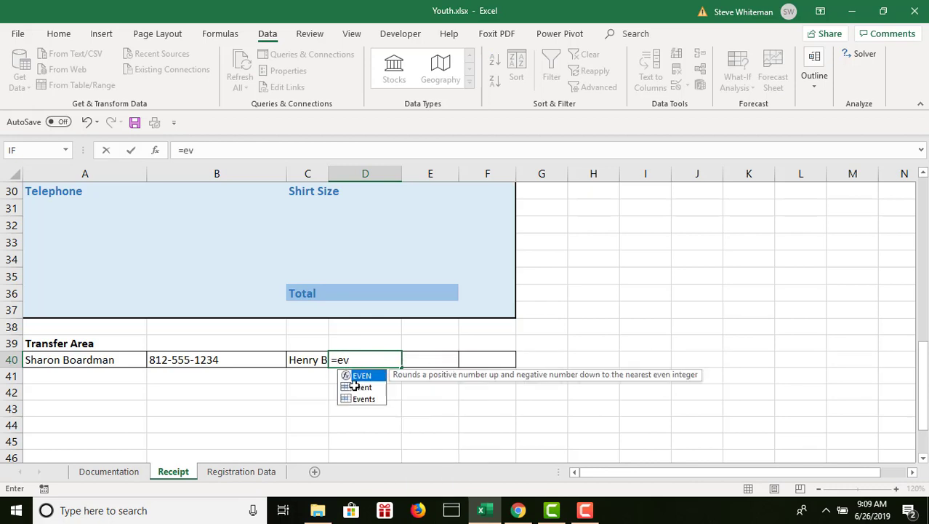
double_click(357, 386)
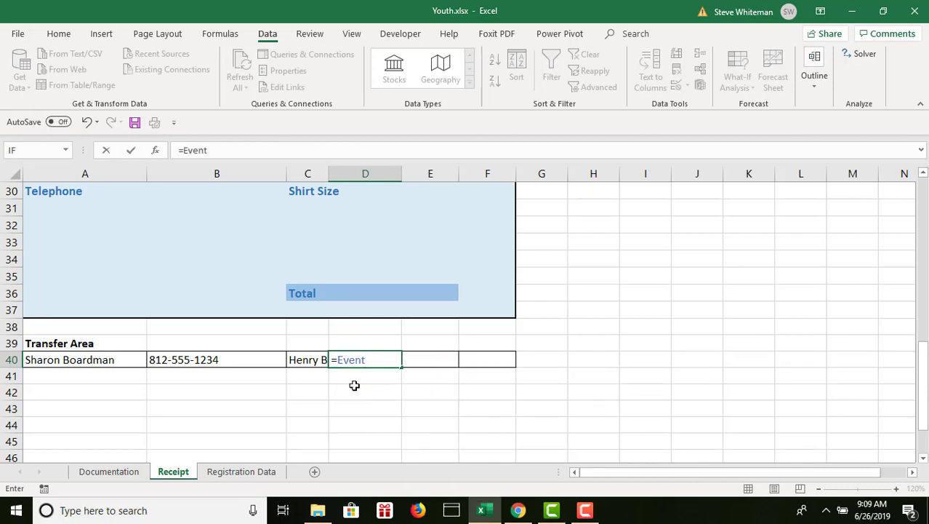
key(Tab)
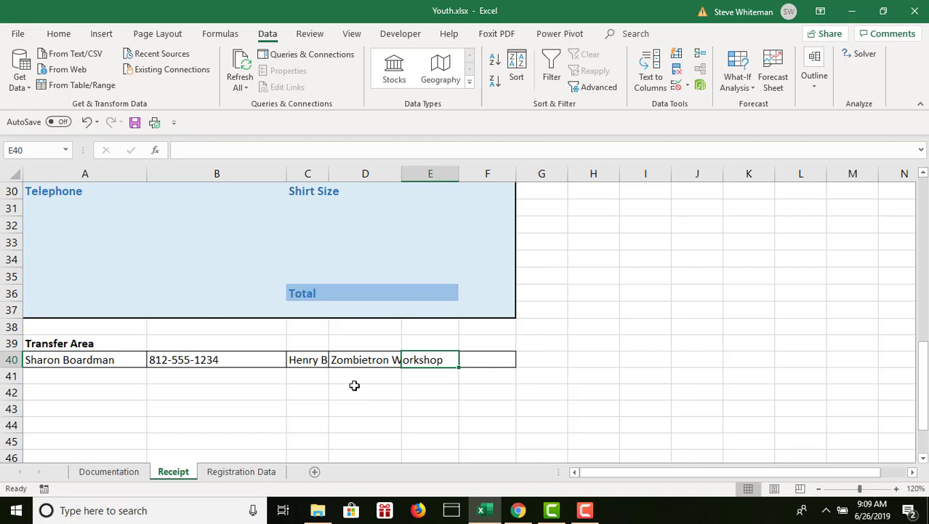
text(=gr)
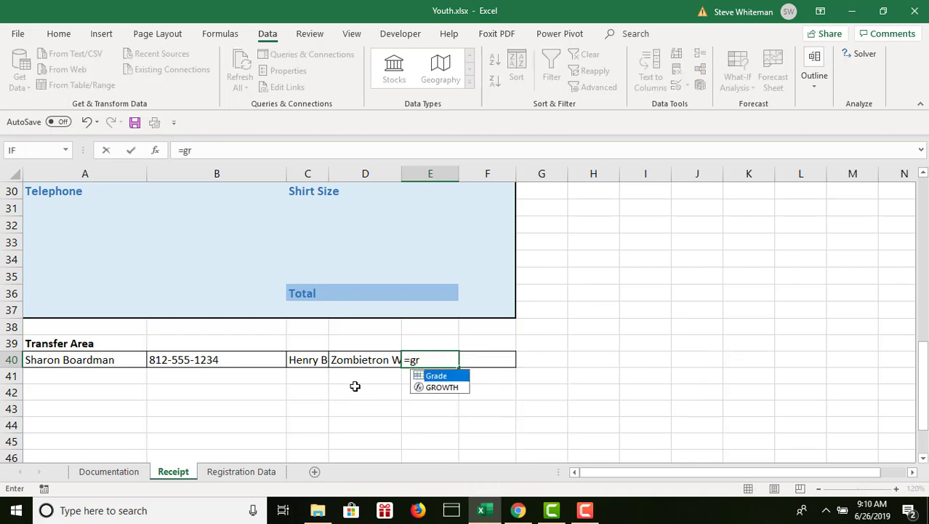
double_click(436, 375)
click(506, 356)
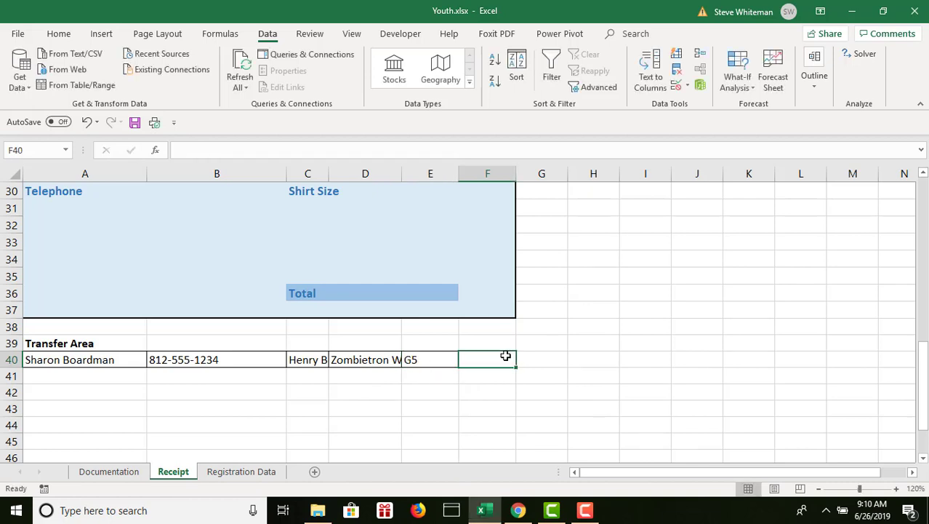
Enter a formula in F40 of the Transfer Area that references the defined name Shirt_Size.
text(=s)
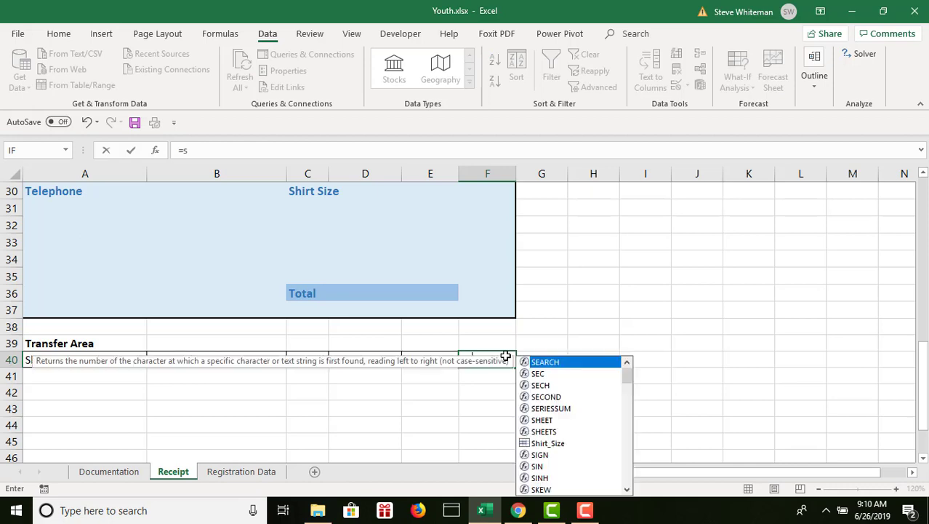
text(hi)
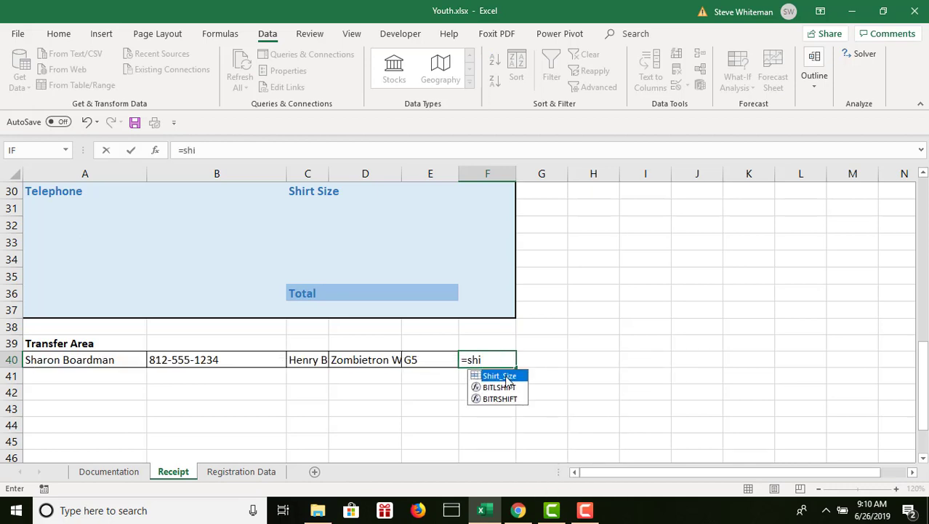
double_click(507, 377)
key(Tab)
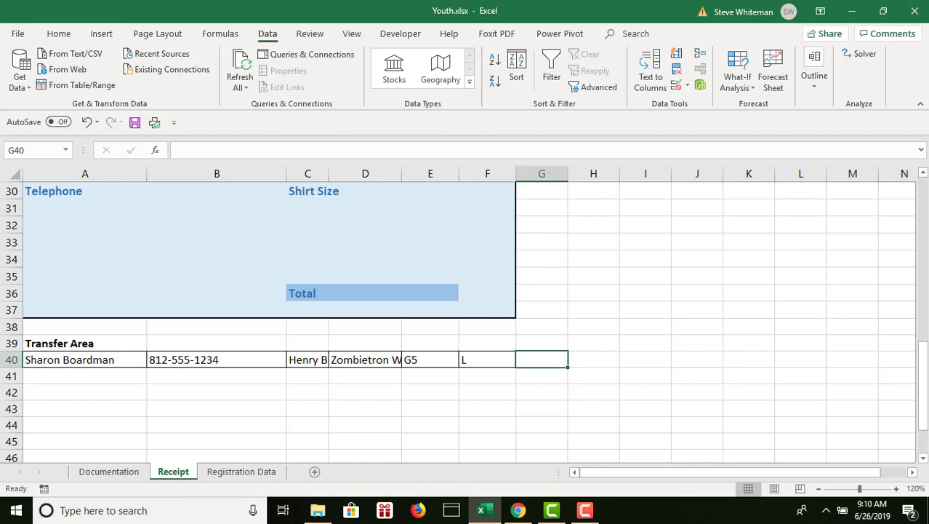
Enter formulas in the Event Registration Receipt that reference Guardian in B27 and Street_Address in B28.
click(924, 173)
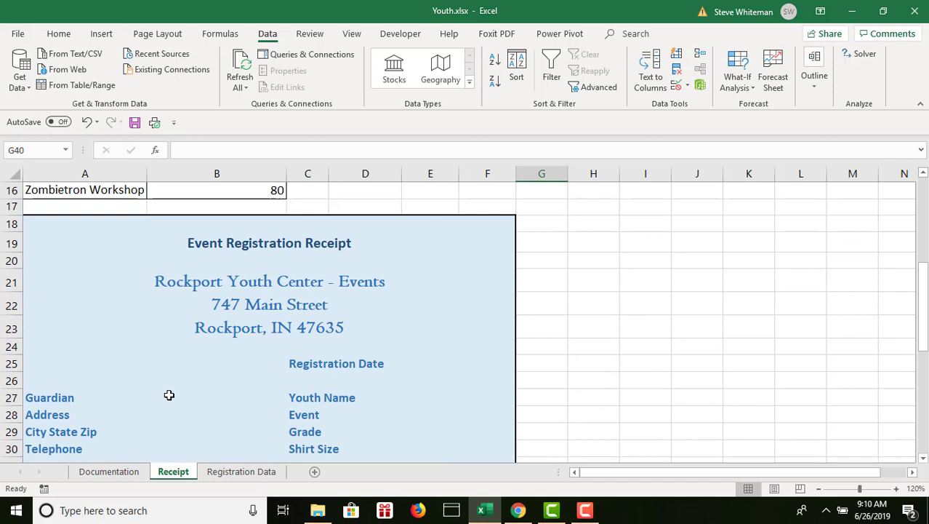
click(171, 396)
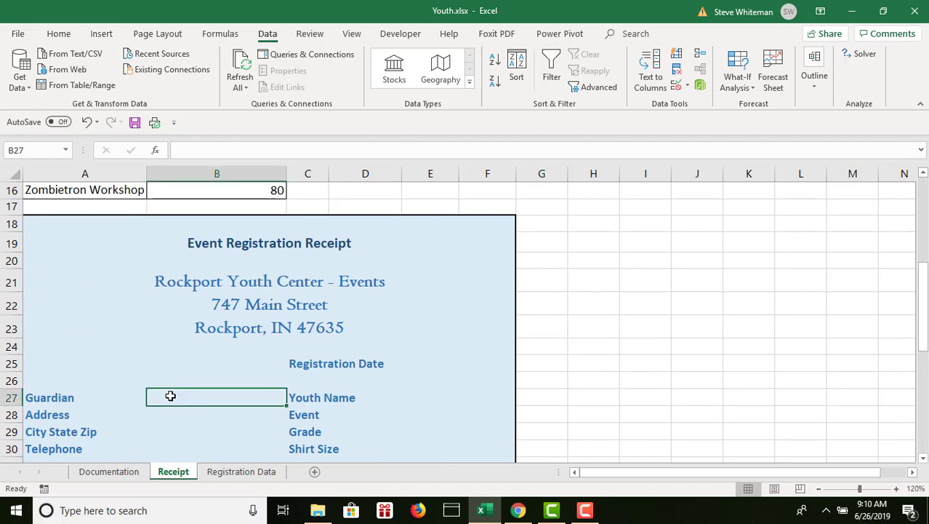
text(=g)
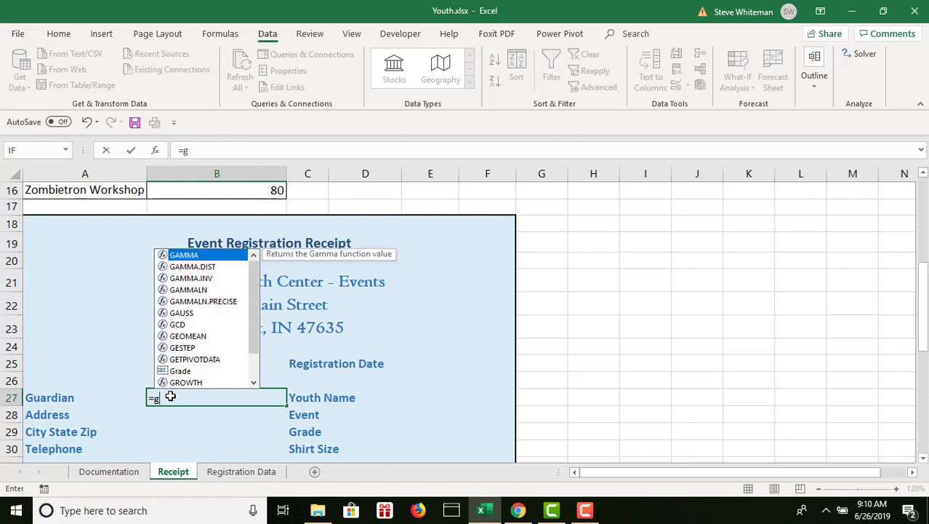
text(u)
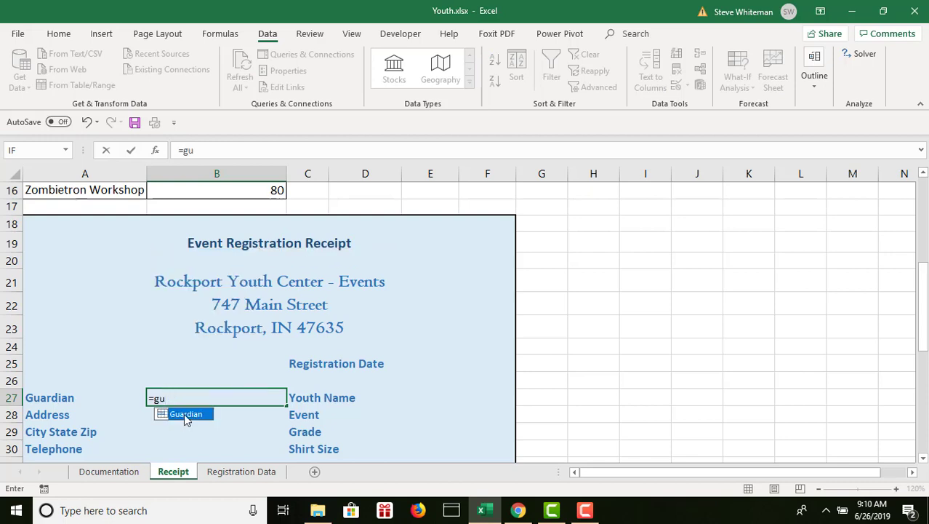
double_click(184, 413)
key(Return)
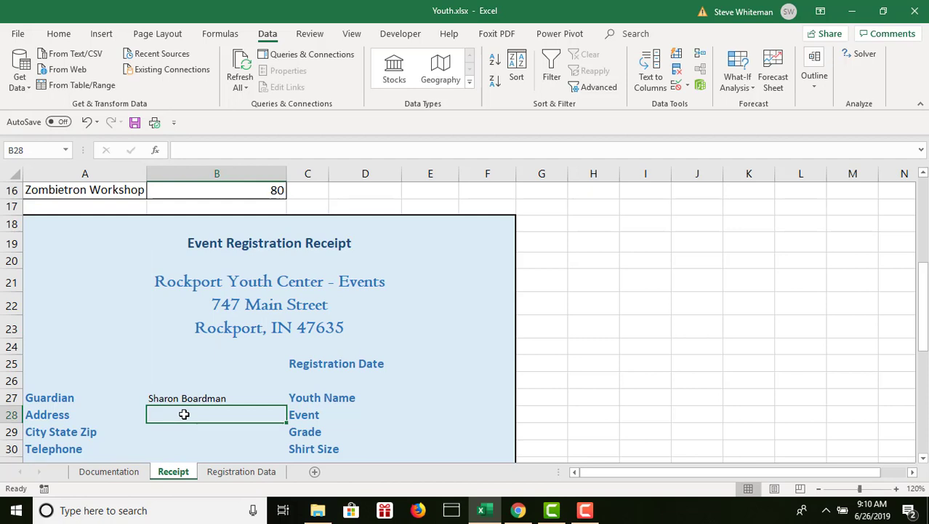
text(=)
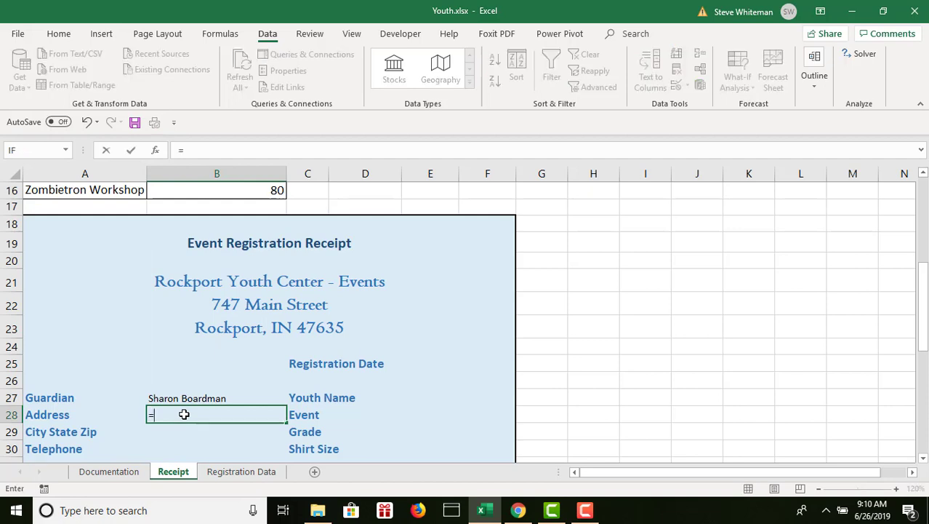
text(stre)
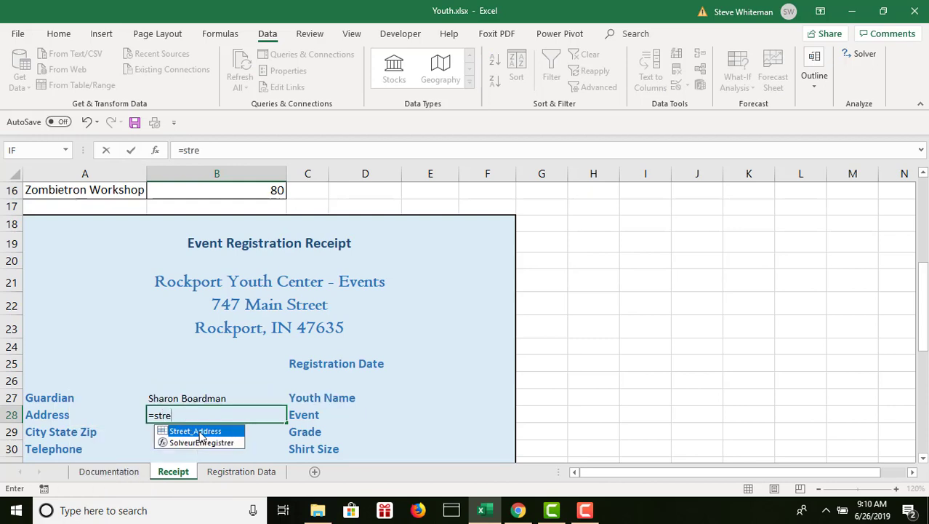
double_click(200, 434)
key(Return)
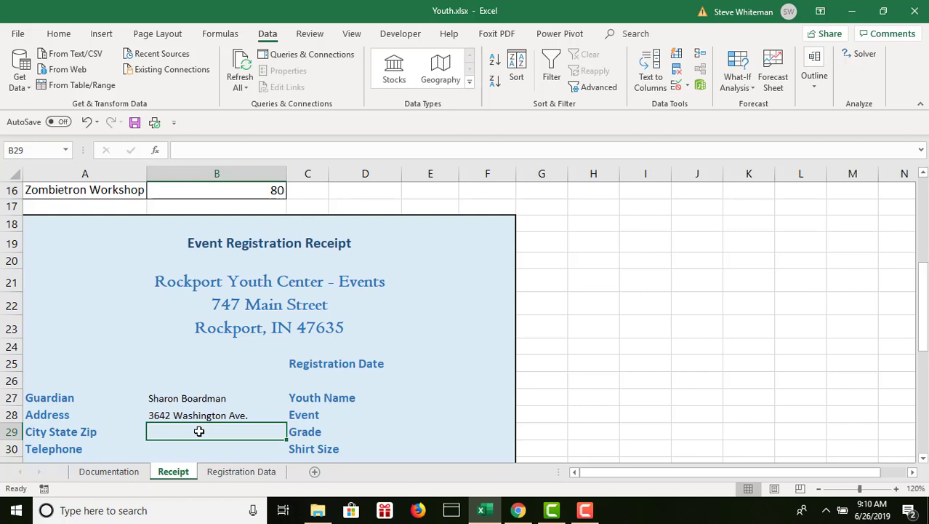
Enter formulas in the Event Registration Receipt that reference City_State_Zip in B29 and Telephone in B30.
text(=c)
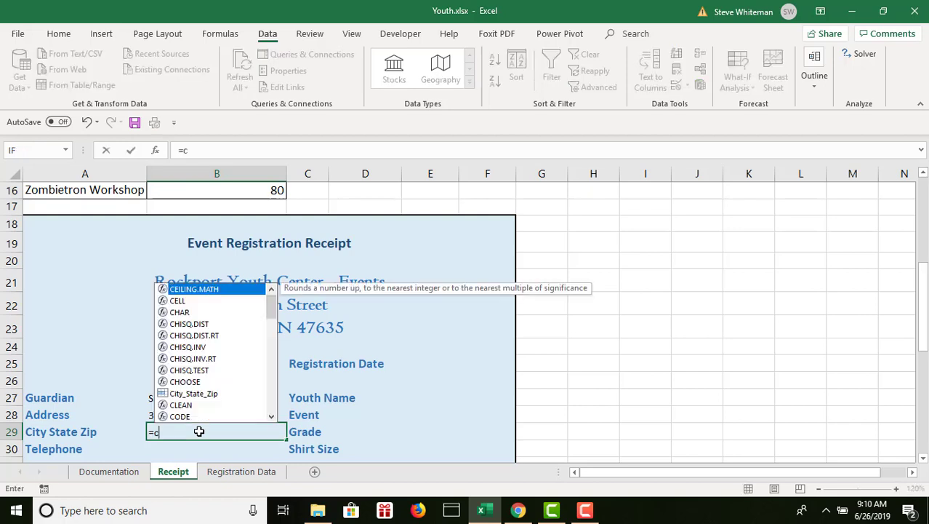
text(ity)
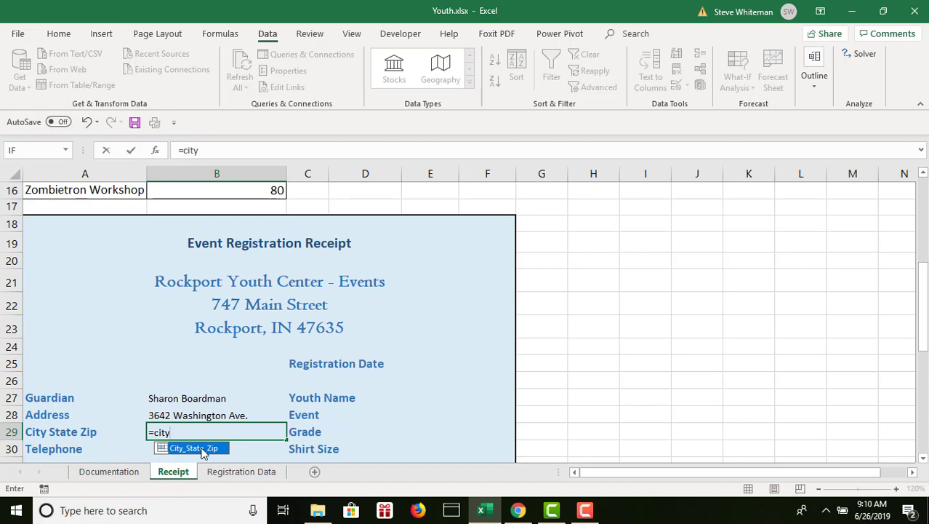
double_click(202, 448)
key(Return)
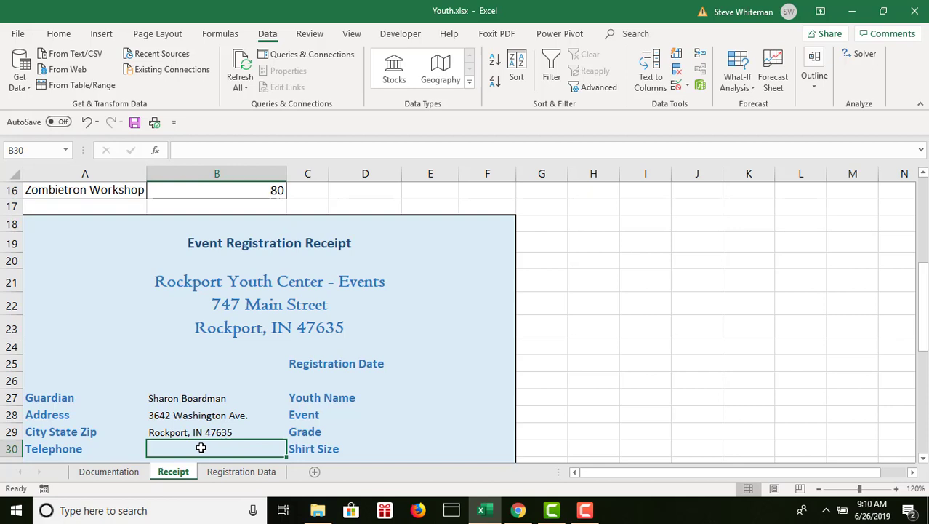
text(=te)
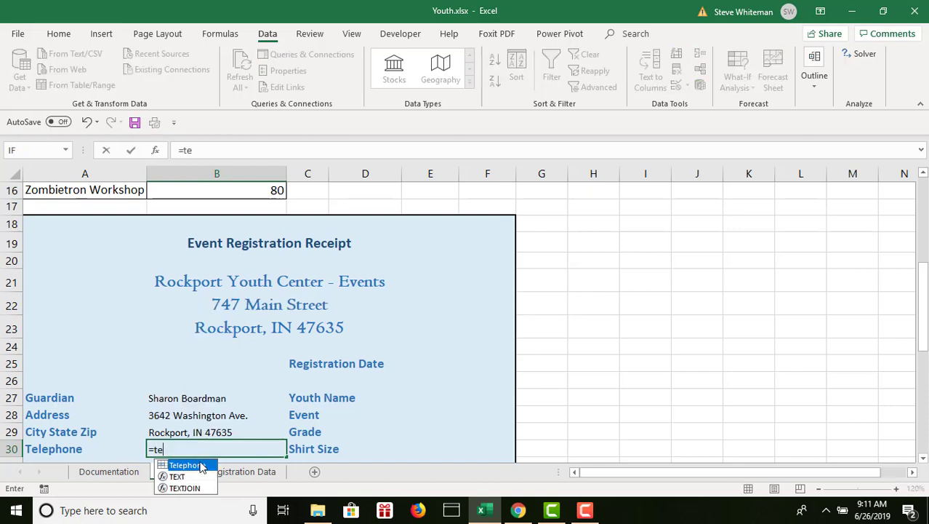
double_click(193, 465)
key(Return)
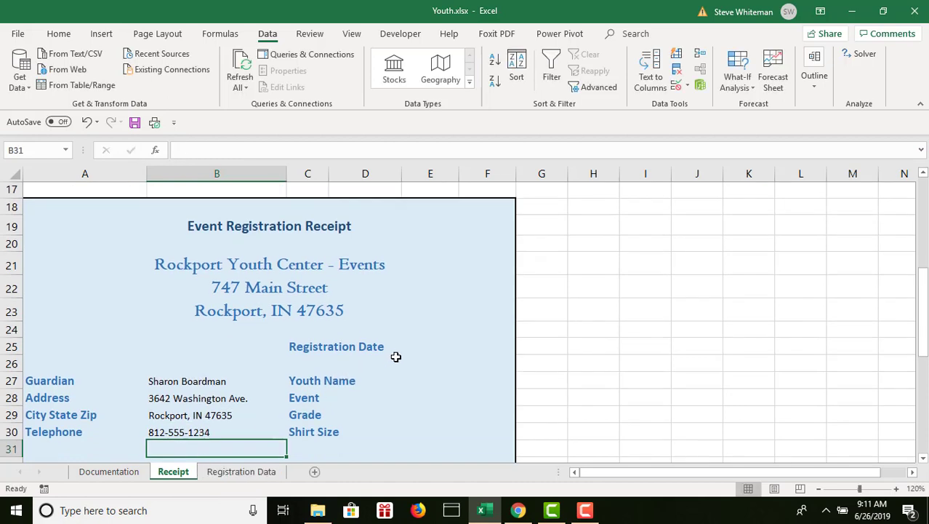
Enter a formula in E25 of the Event Registration Receipt that references the defined name Registration_Date.
click(433, 342)
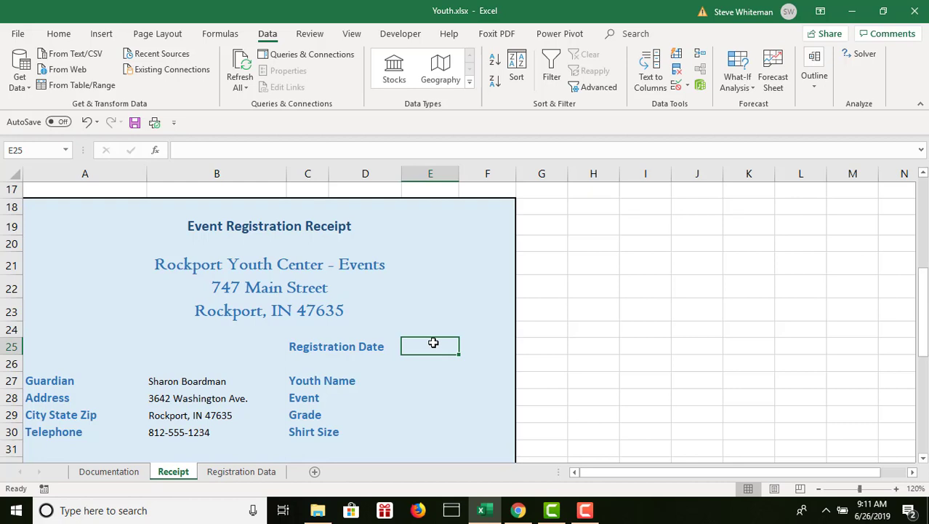
text(=re)
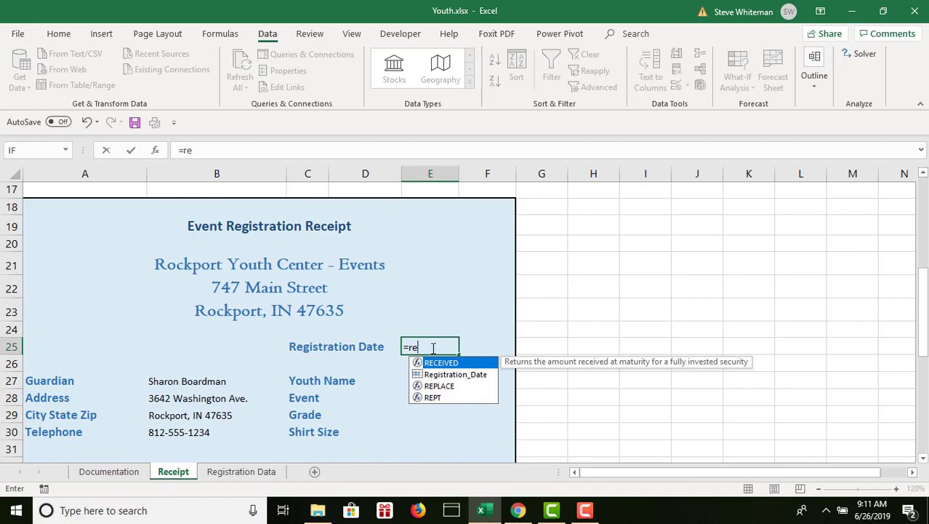
click(455, 376)
double_click(454, 375)
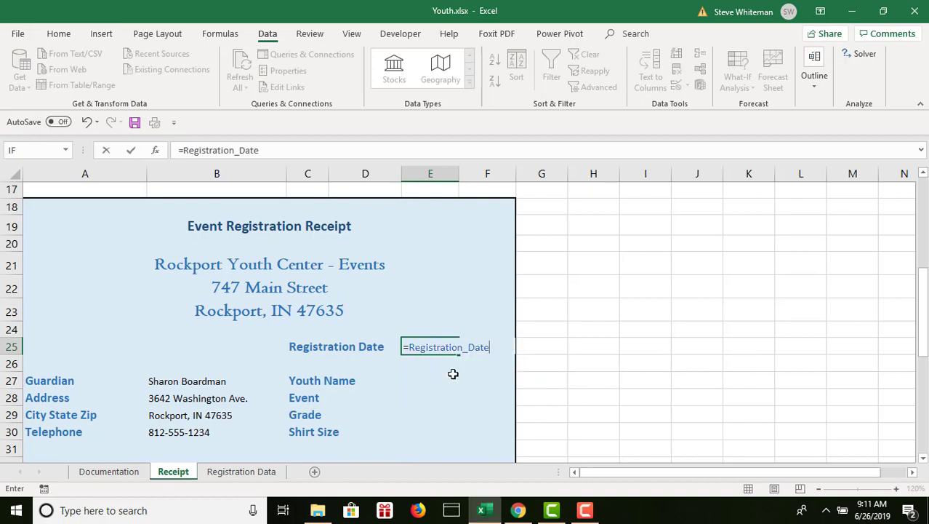
key(Return)
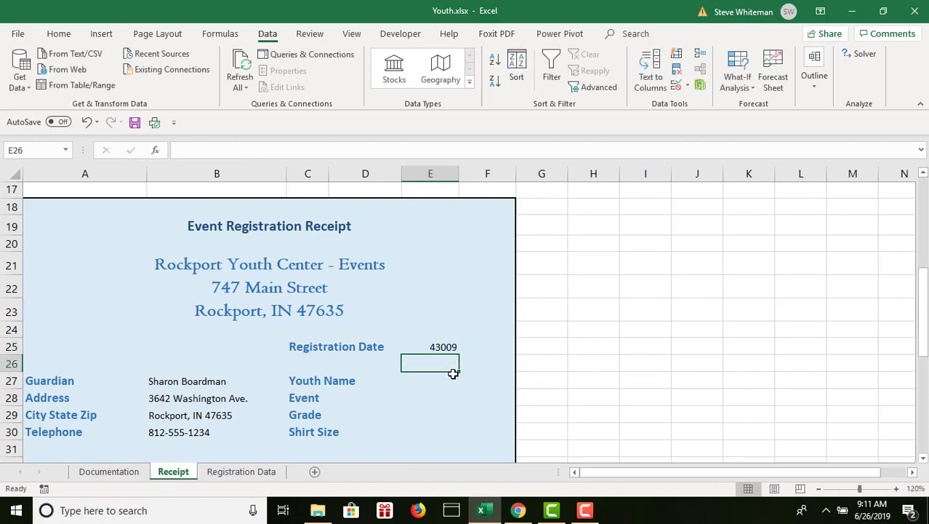
Enter a formula in E27 of the Event Registration Receipt that references the defined name Youth_Name.
click(453, 375)
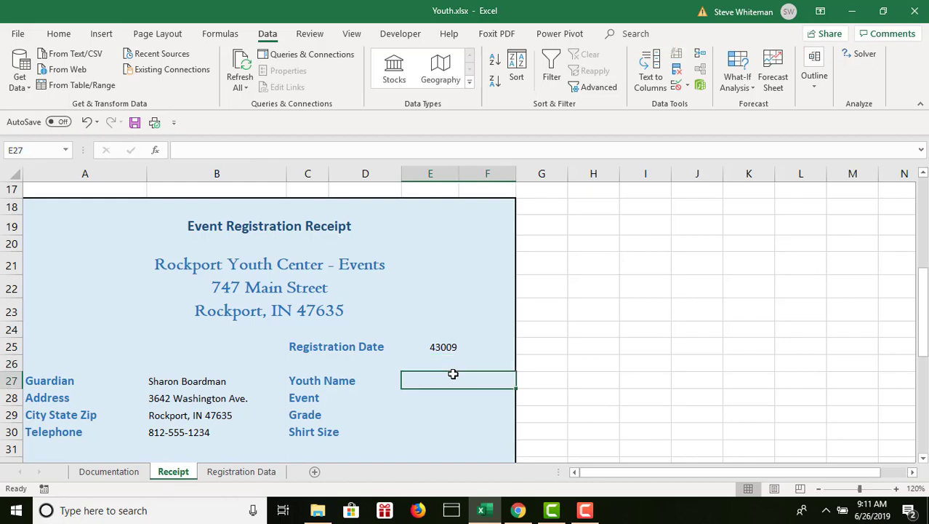
text(=y)
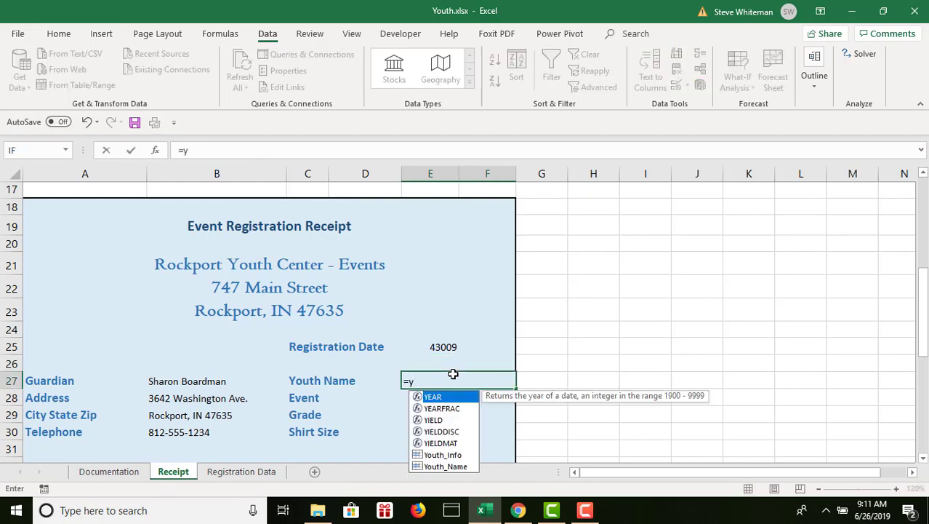
text(ou)
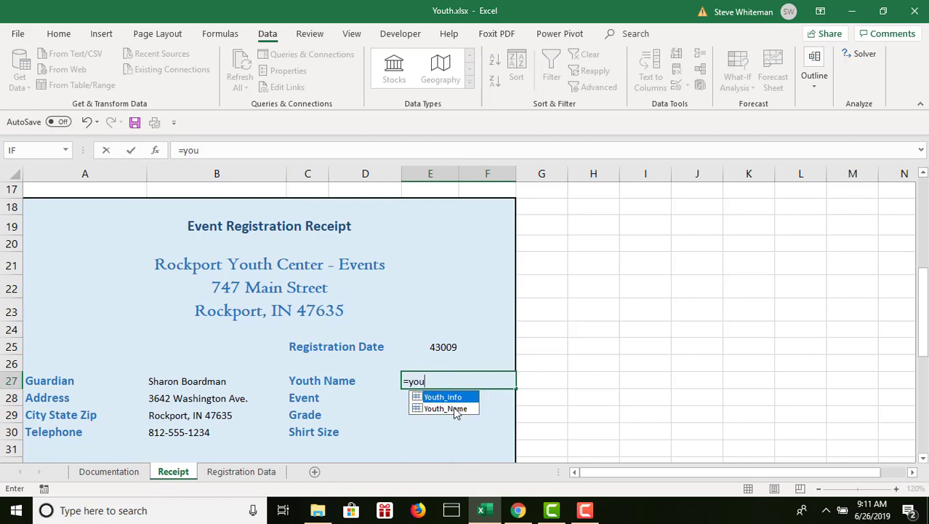
click(454, 410)
double_click(454, 410)
key(Return)
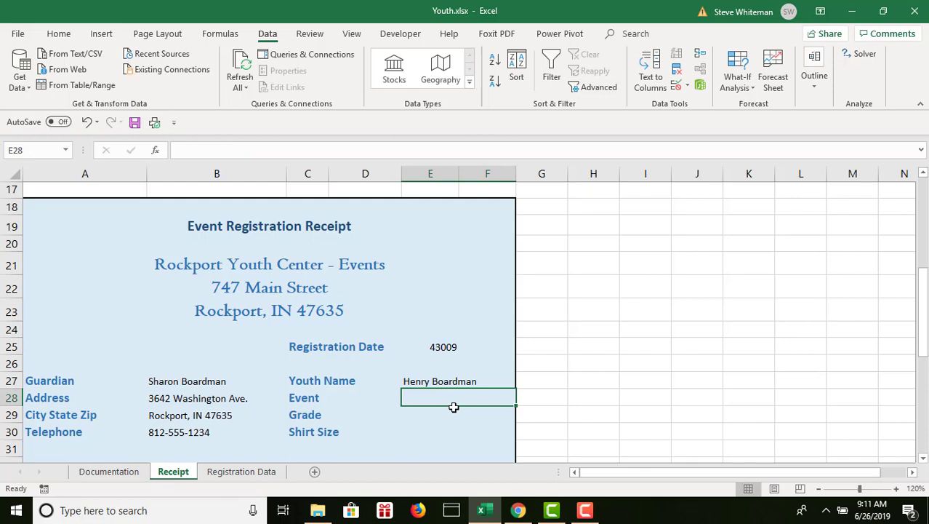
Enter a formula in E28 of the Event Registration Receipt that references the defined name Event.
text(=ev)
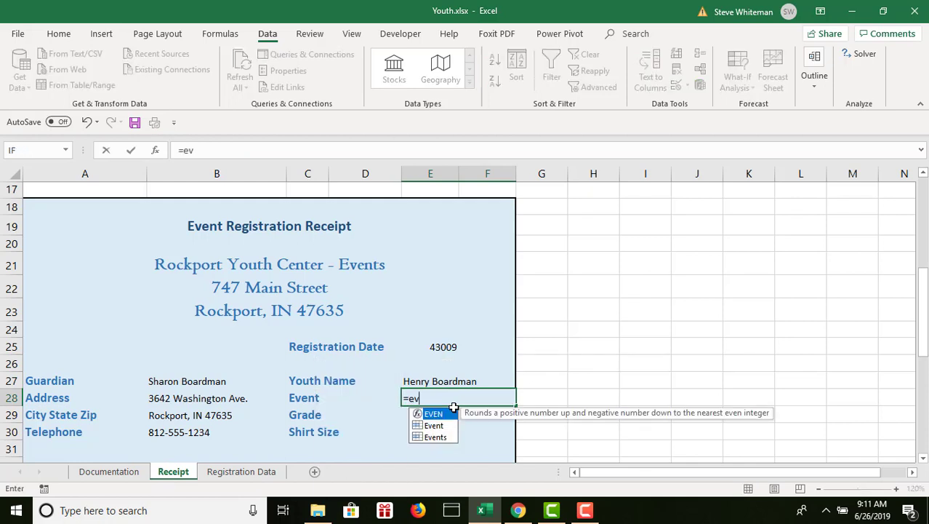
click(448, 426)
double_click(448, 426)
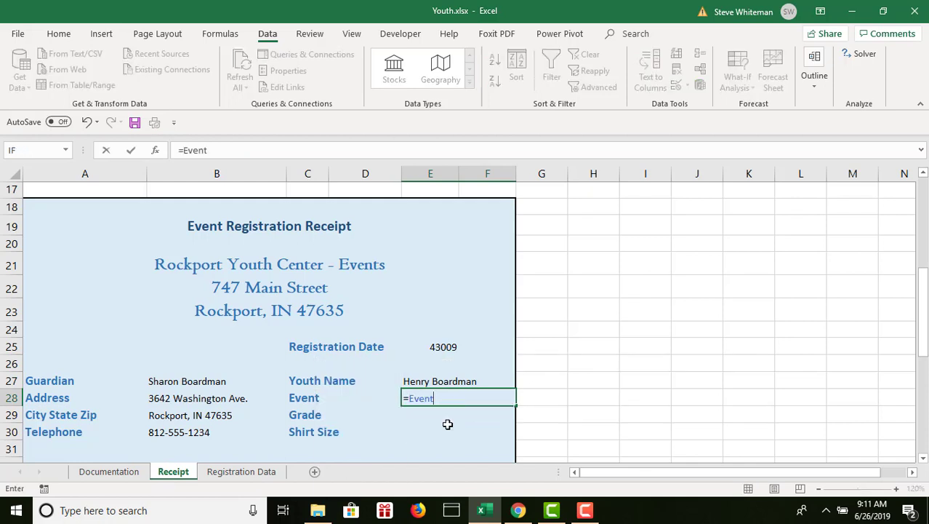
key(Return)
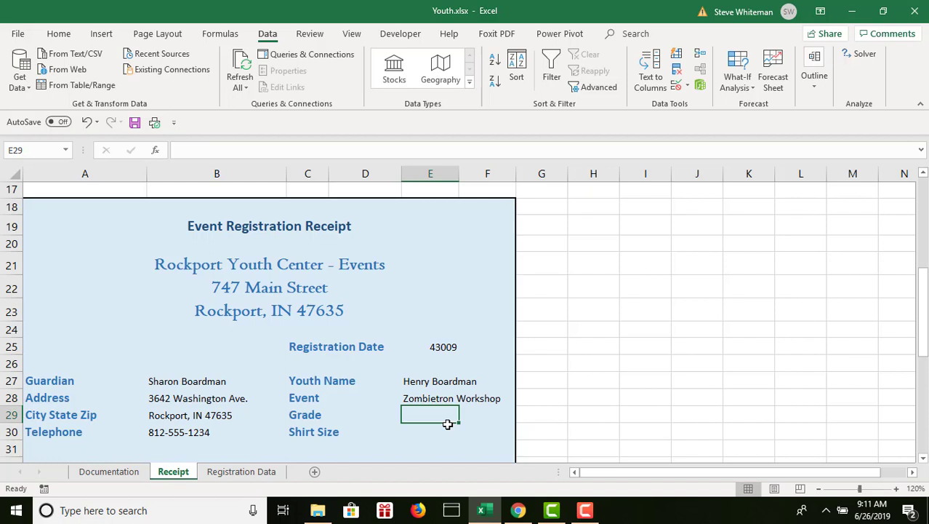
Enter formulas in the Event Registration Receipt that reference Grade in E29 and Shirt_Size in E30.
text(=gr)
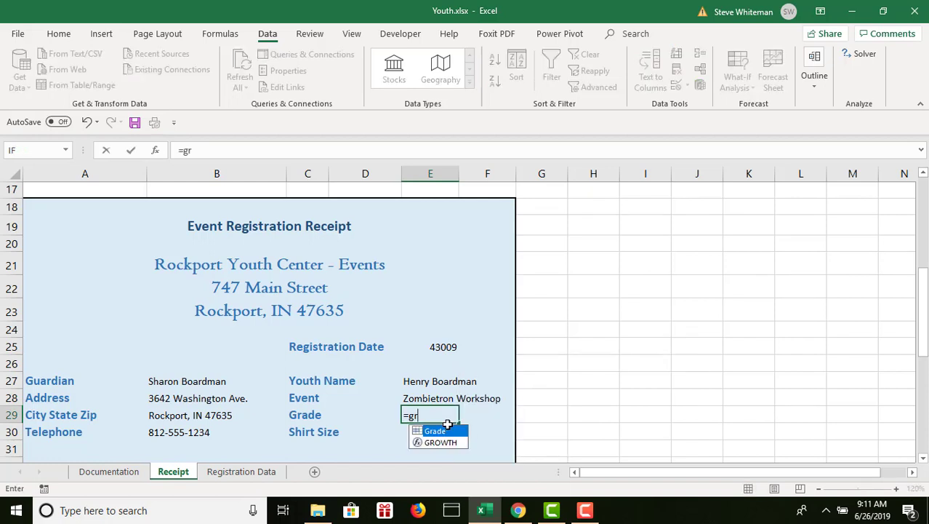
double_click(447, 429)
key(Return)
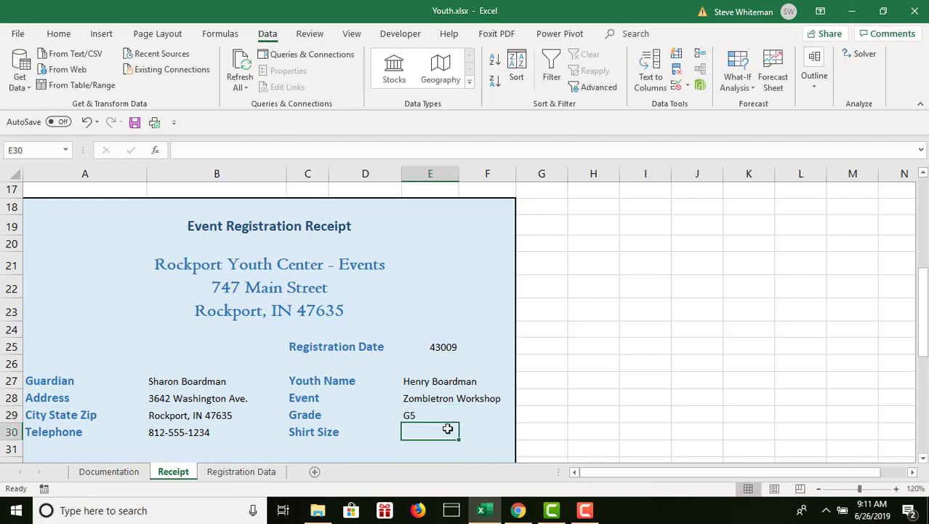
text(=sh)
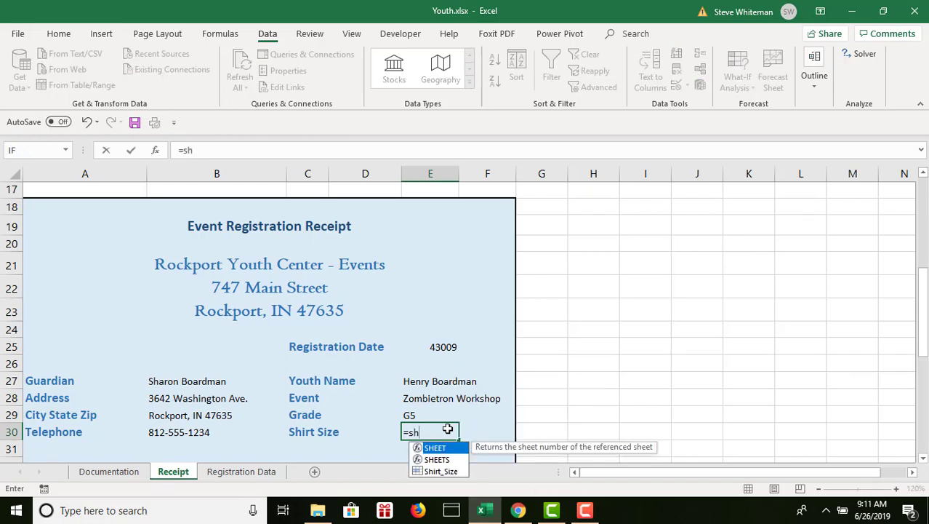
click(457, 471)
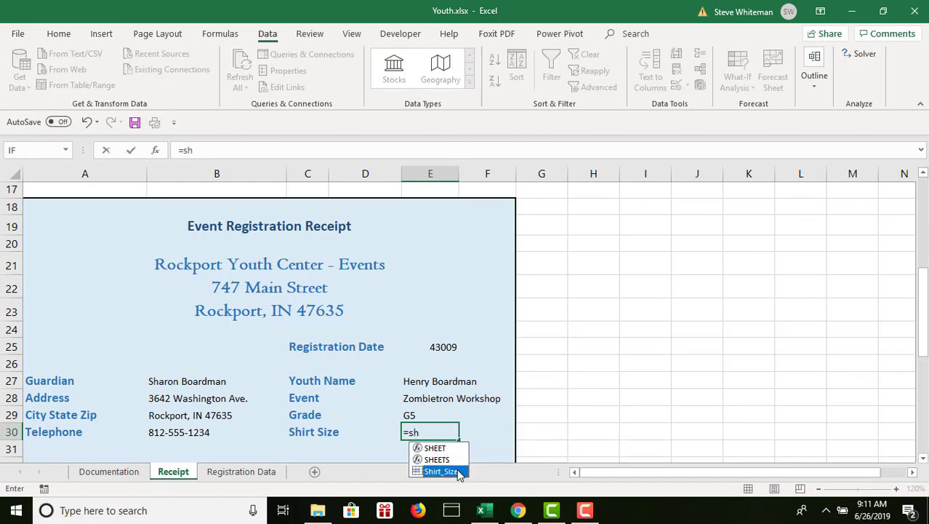
double_click(441, 471)
key(Return)
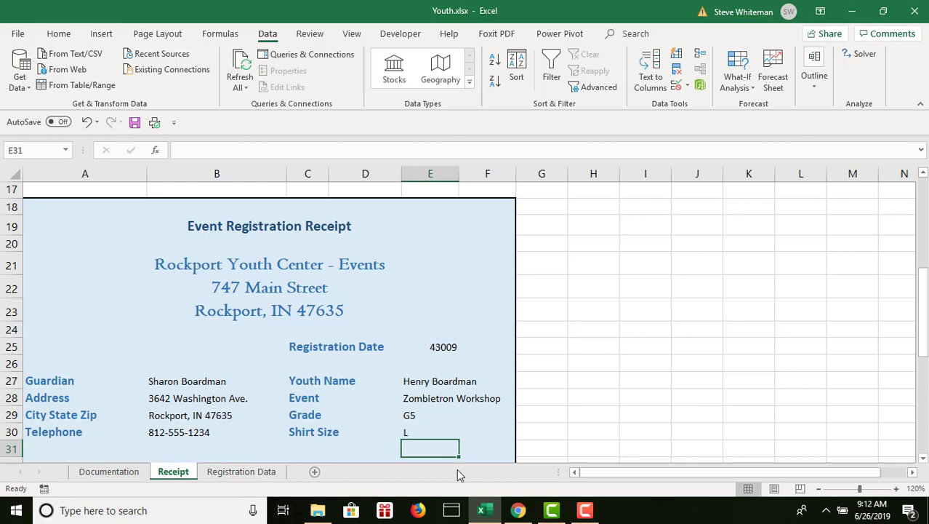
Format the registration date in E25 as a Short Date.
click(435, 344)
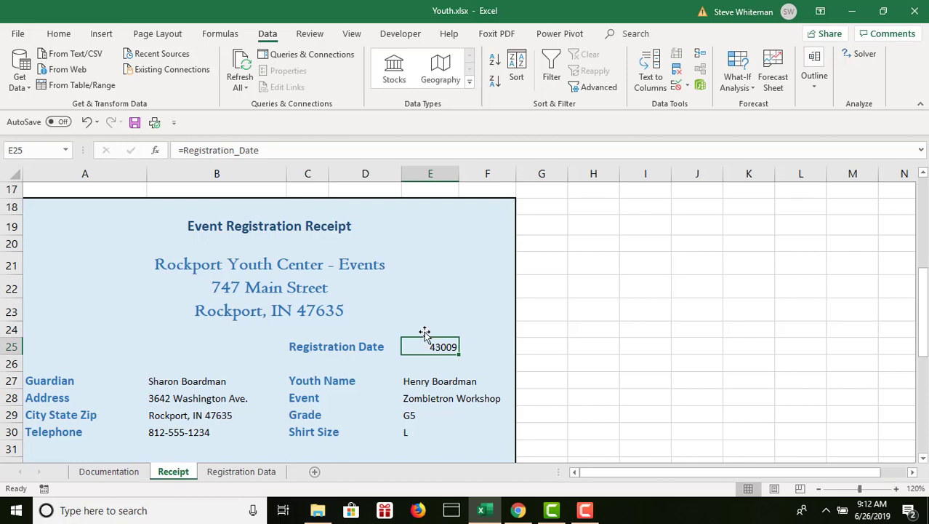
click(59, 34)
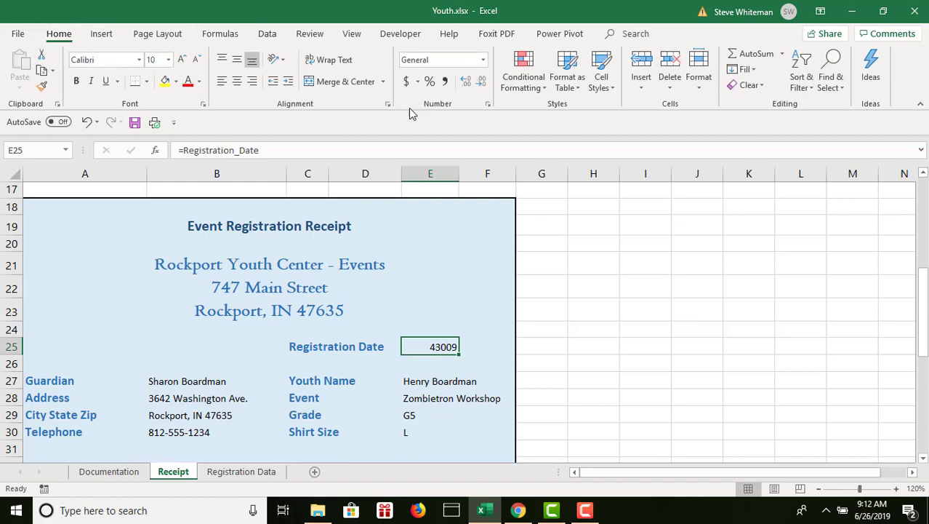
click(484, 60)
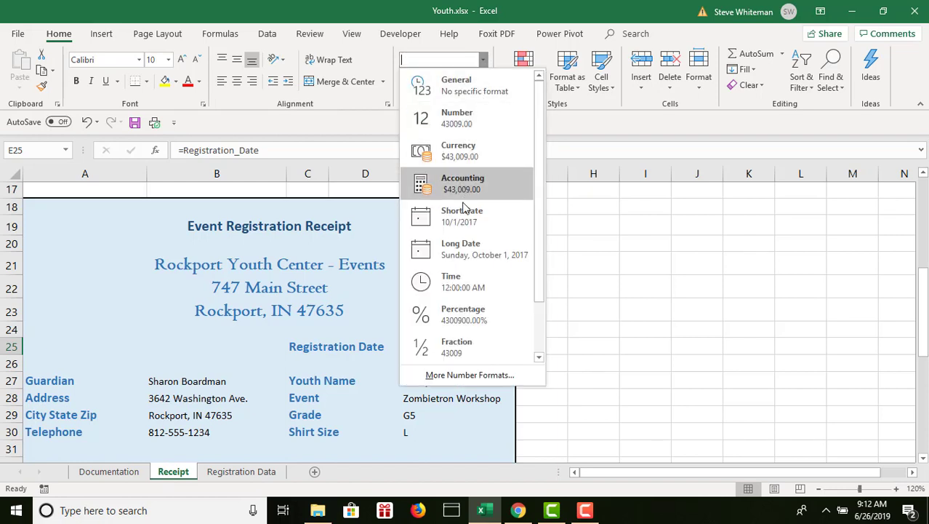
click(463, 215)
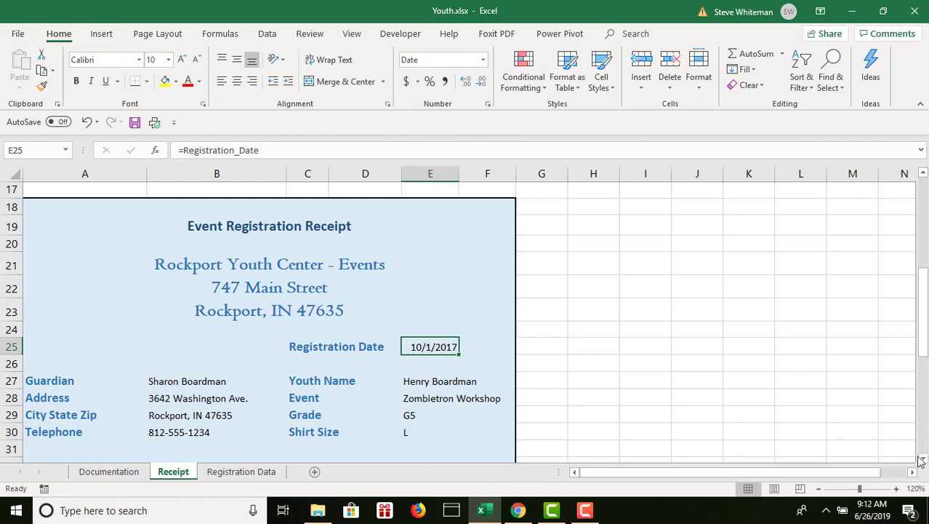
Start an IF formula in the Total cell E36 with the logical test Event="Hip-Hop Dance".
drag(924, 459, 923, 459)
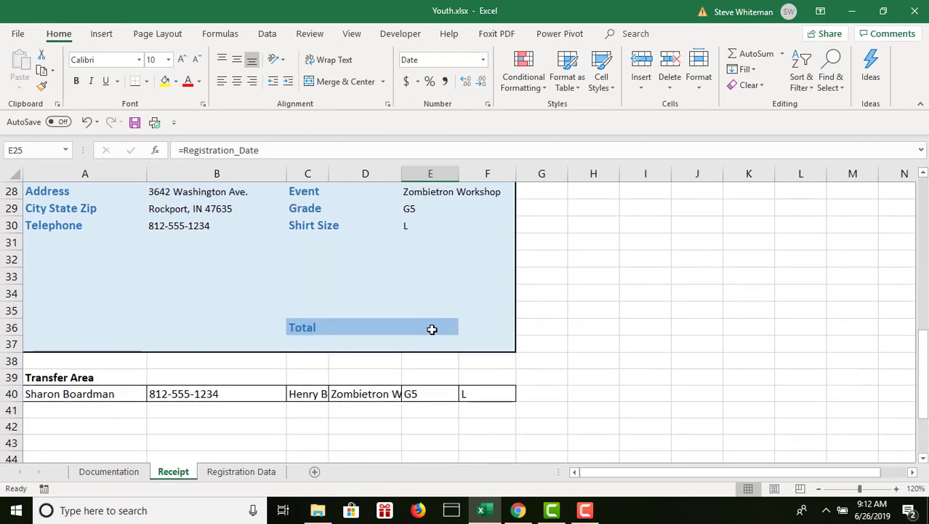
click(431, 329)
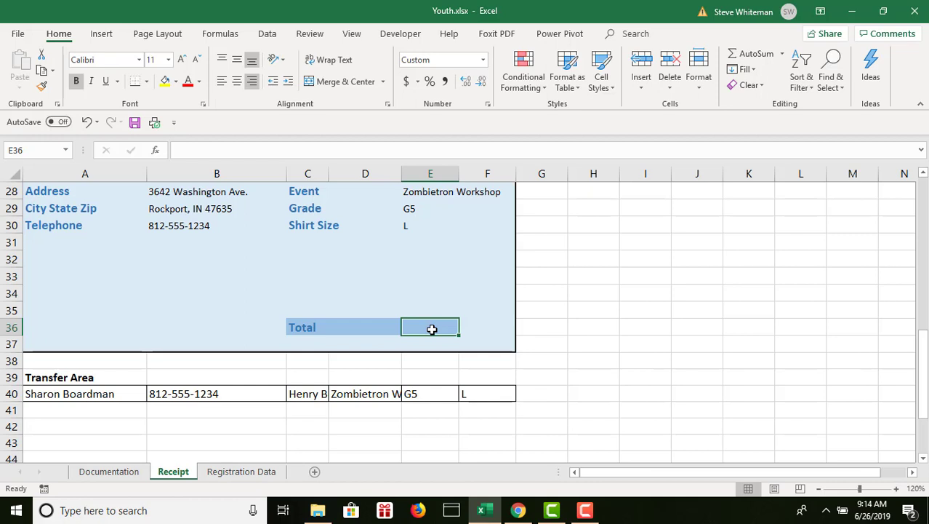
text(=if)
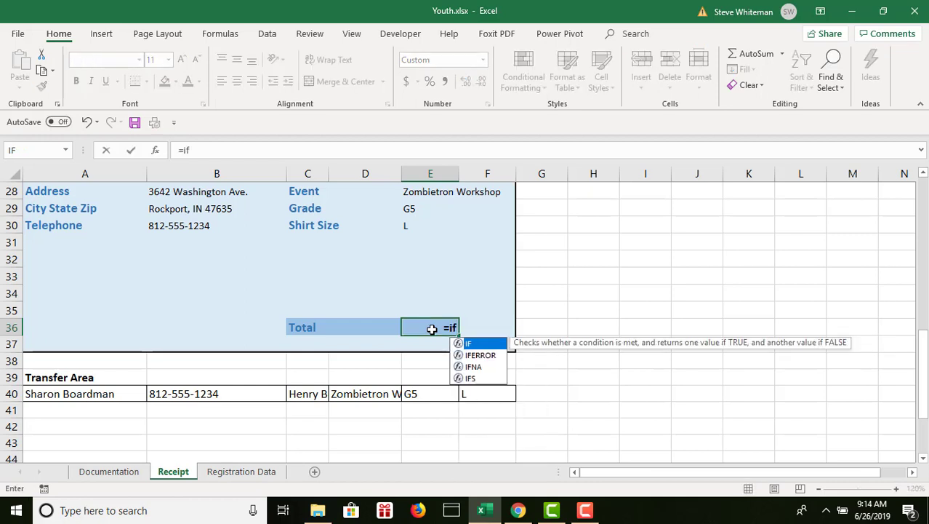
text(()
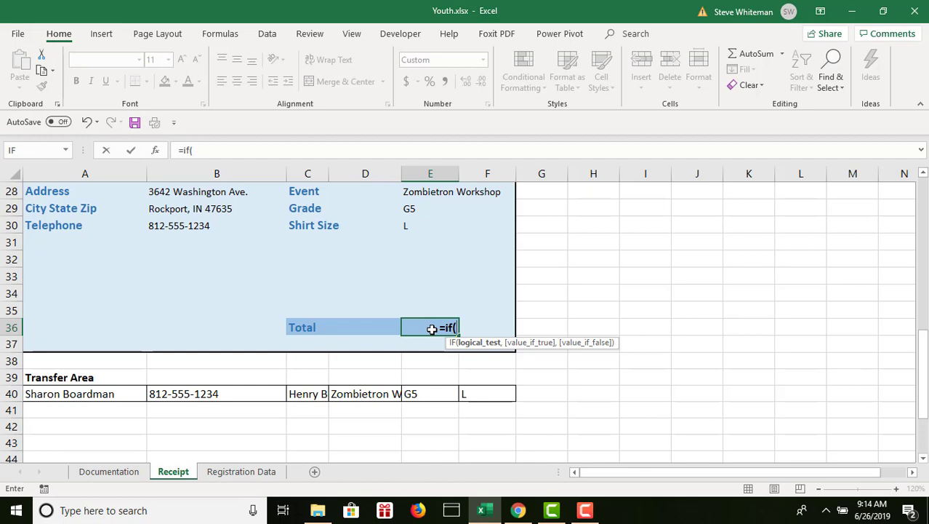
text(Ev)
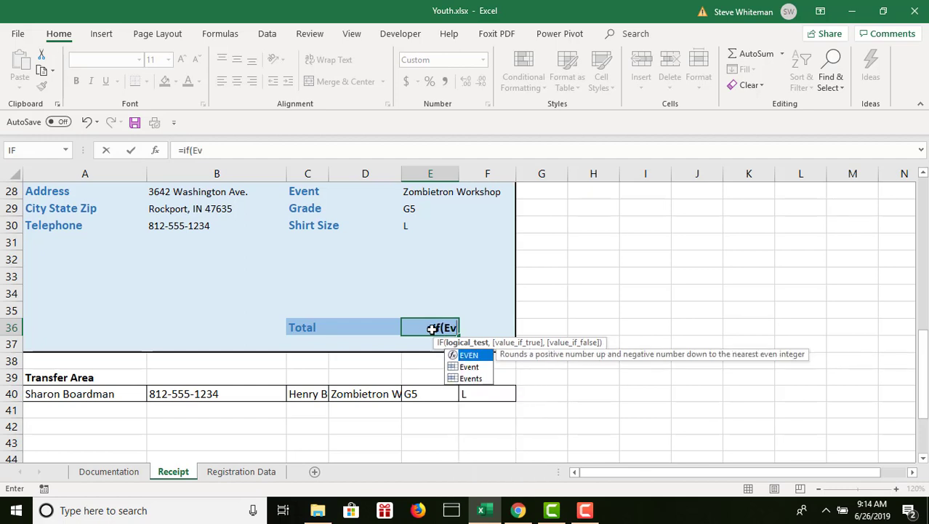
text(ent=)
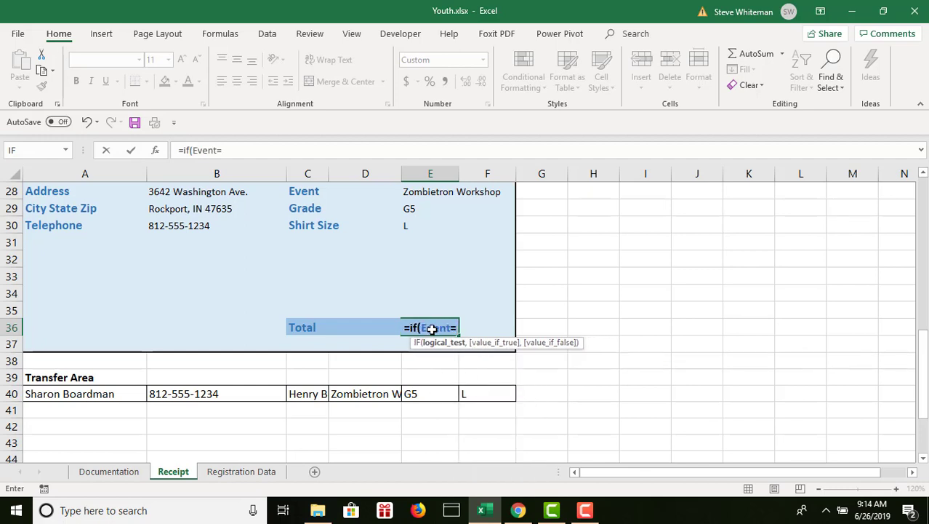
text(H)
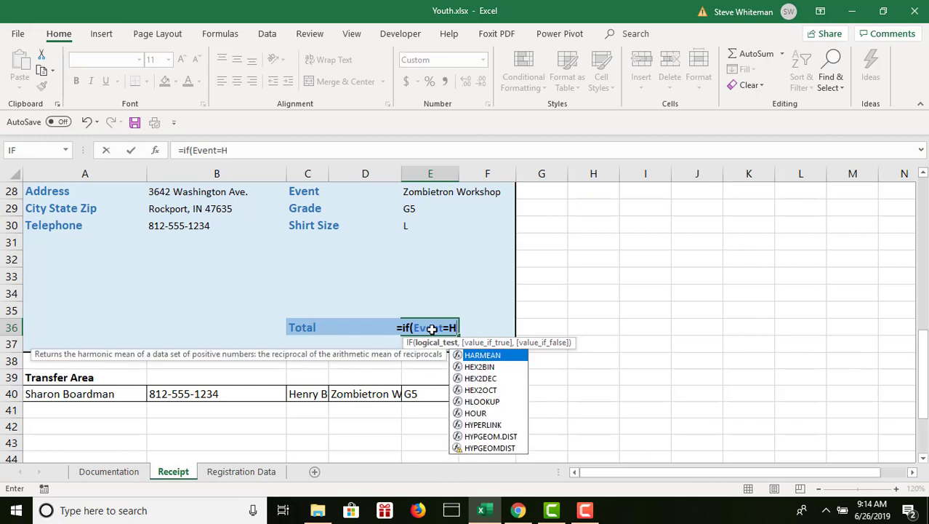
text(ip-H)
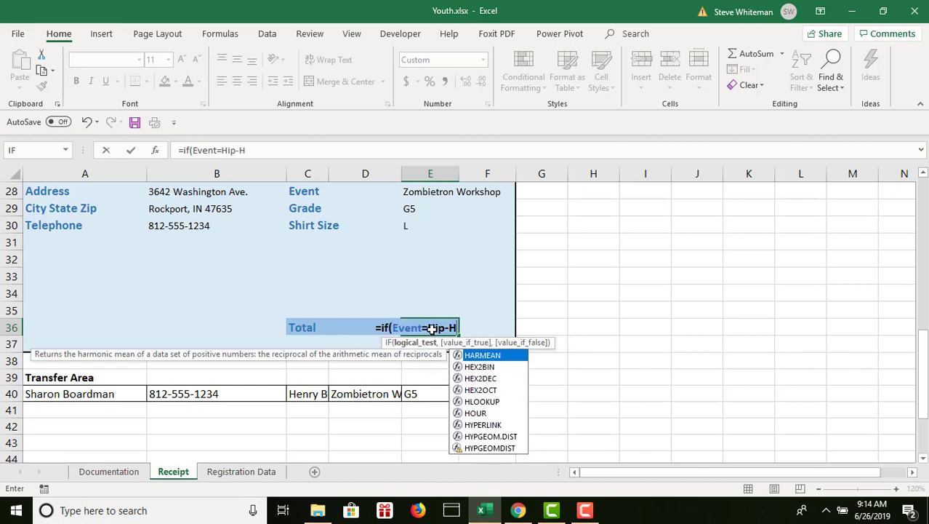
text(op Dance)
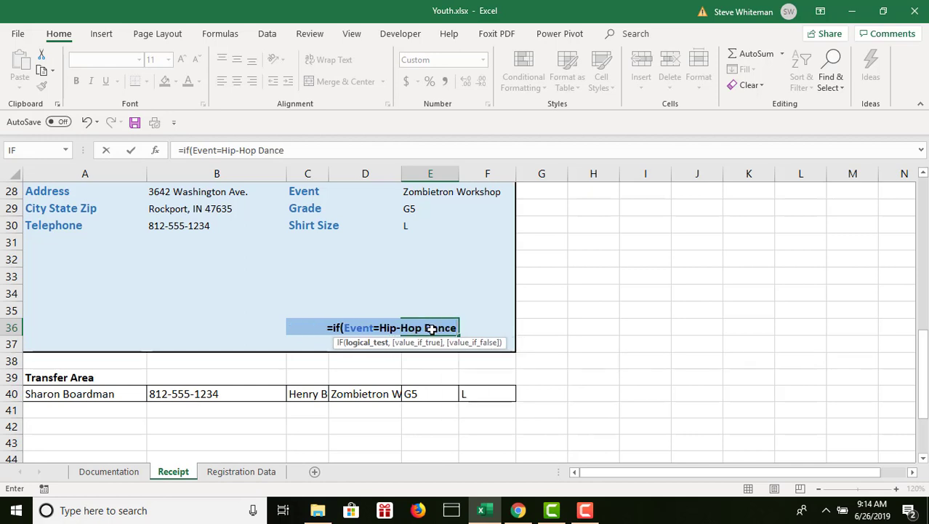
text(")
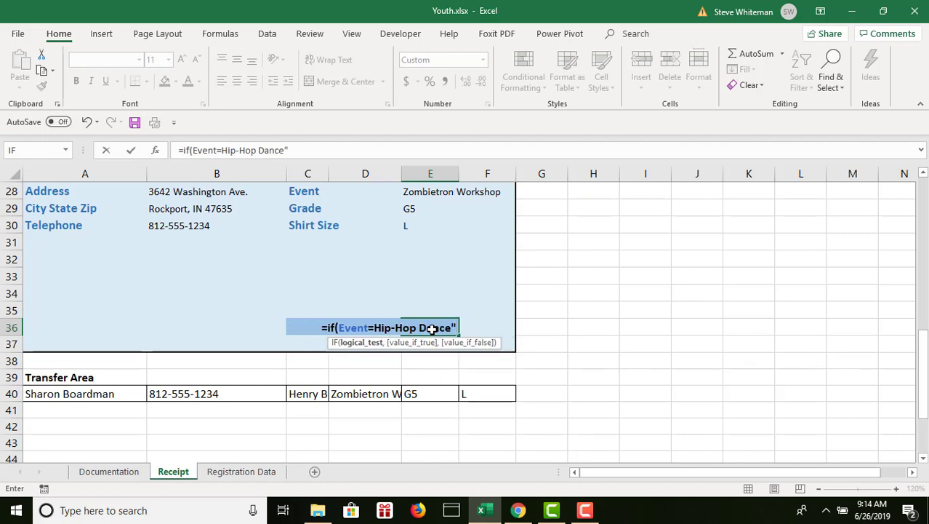
click(375, 328)
text(")
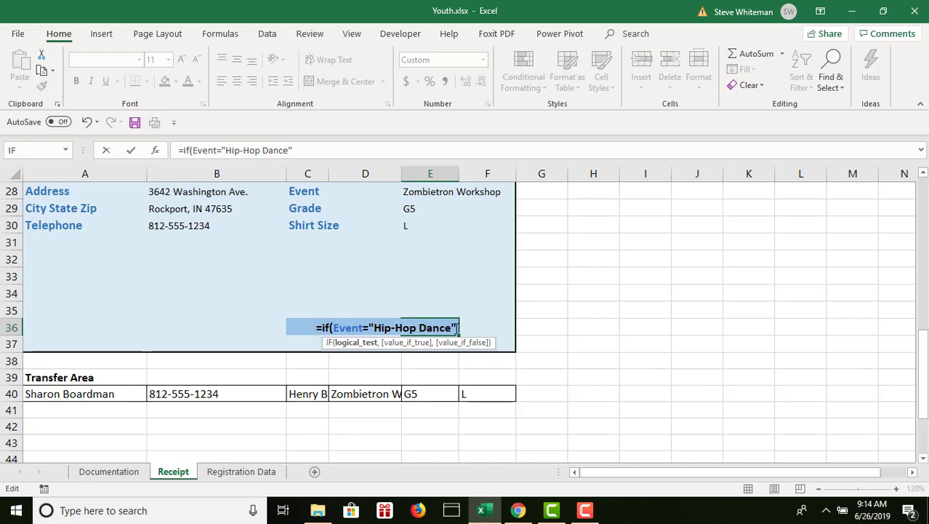
In the E36 Total formula, return B14 if true and nest a second IF testing Event as the value if false.
text(,)
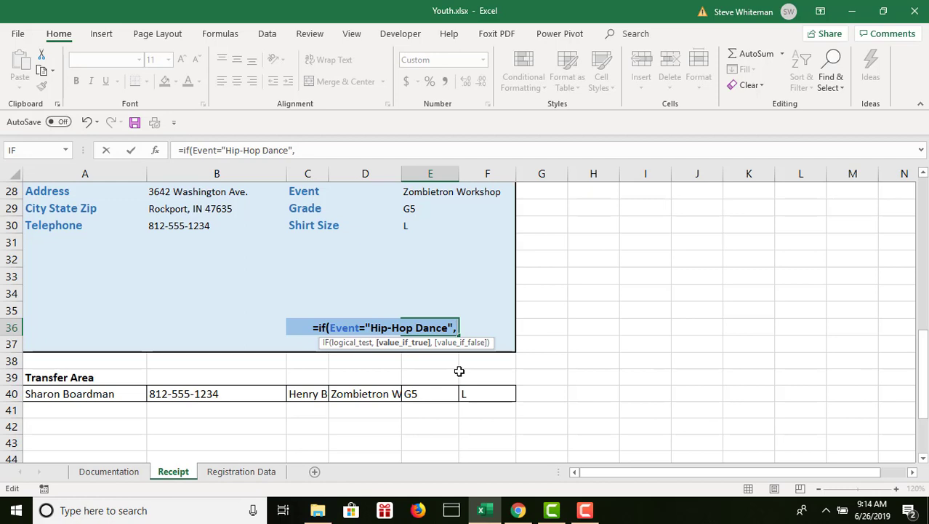
text(B14)
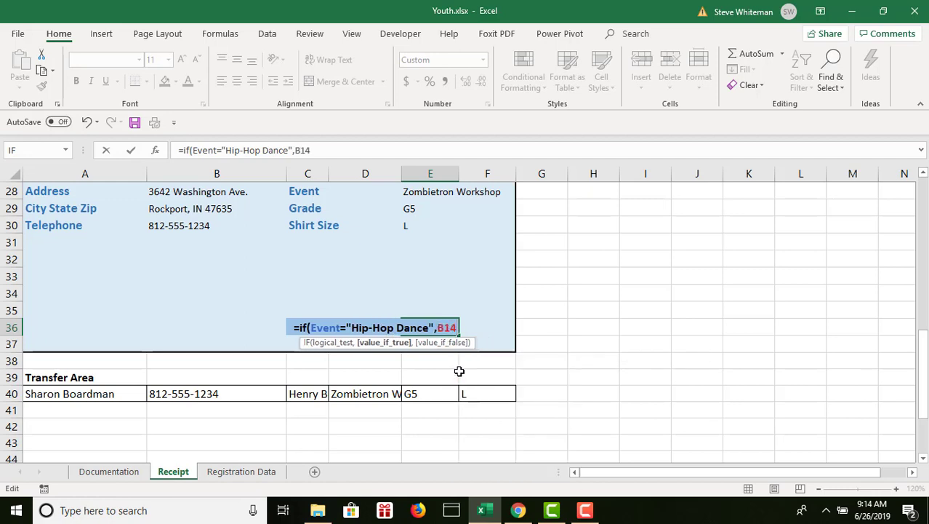
text(,)
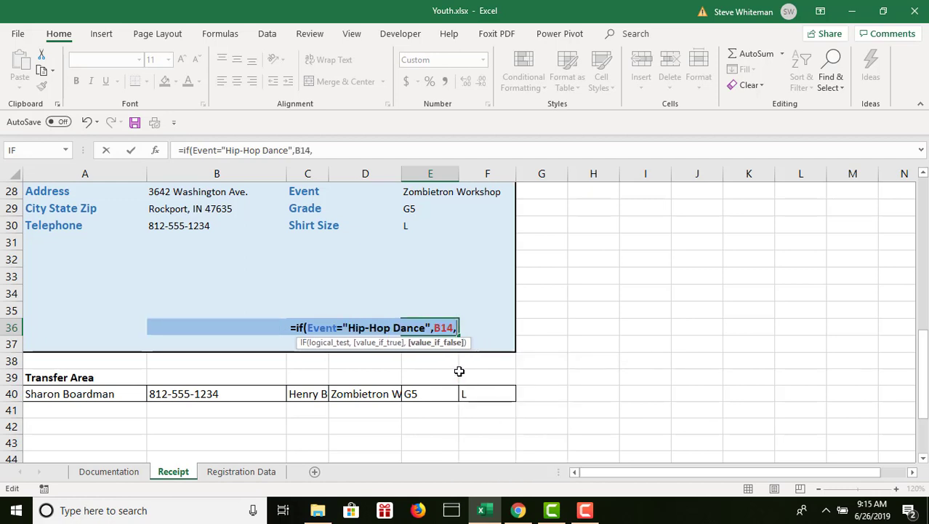
text(if)
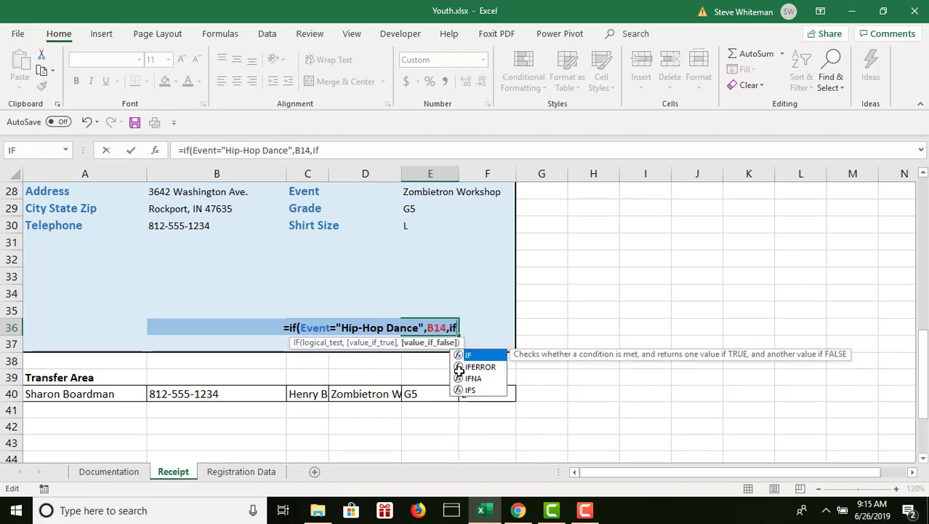
text((Ev)
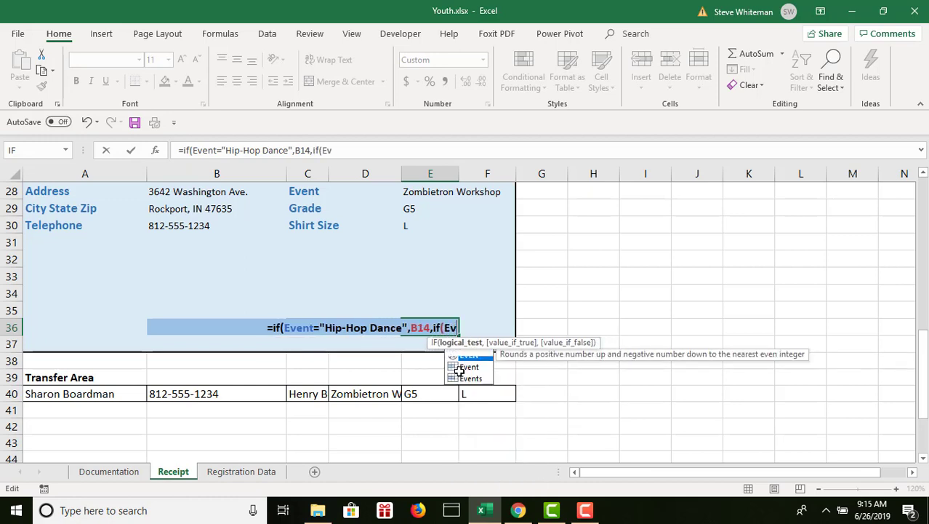
text(ent=)
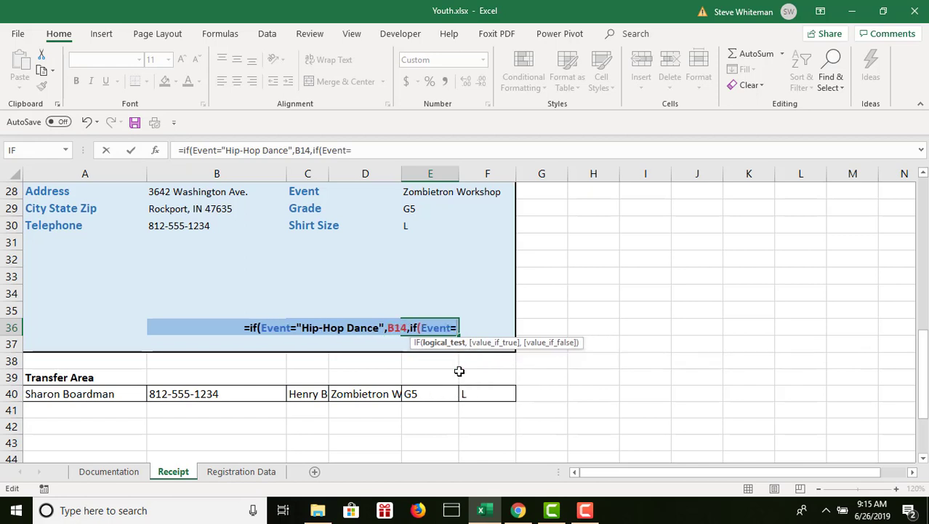
text(")
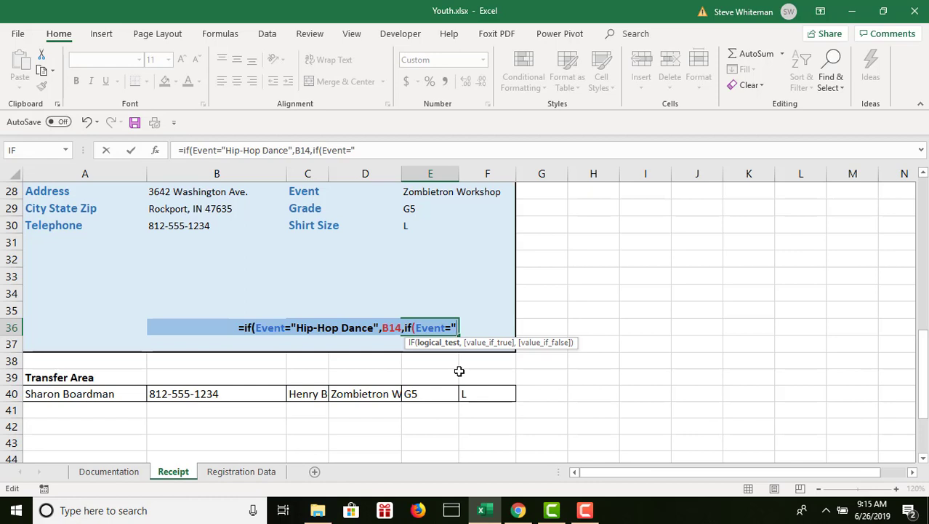
Begin the comparison text "Secret Agent" in the nested IF's logical test for Event.
text(Secret)
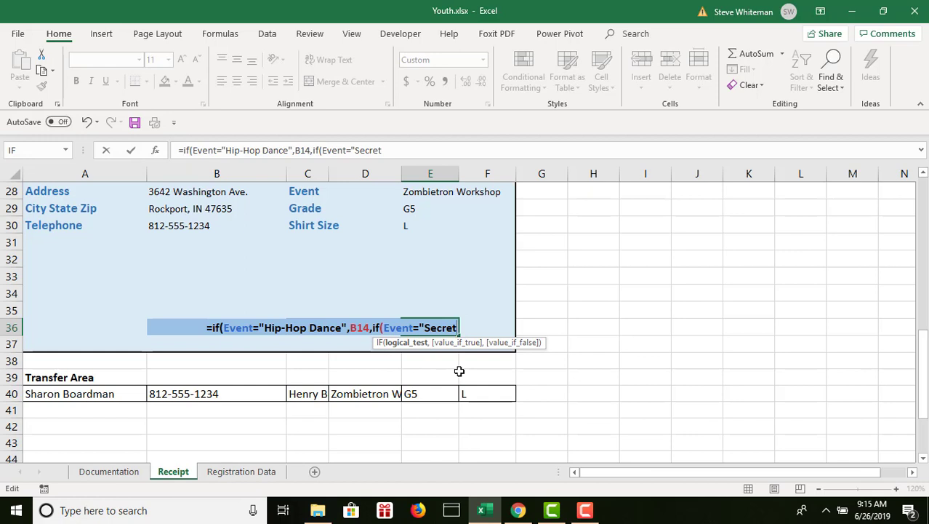
text( A)
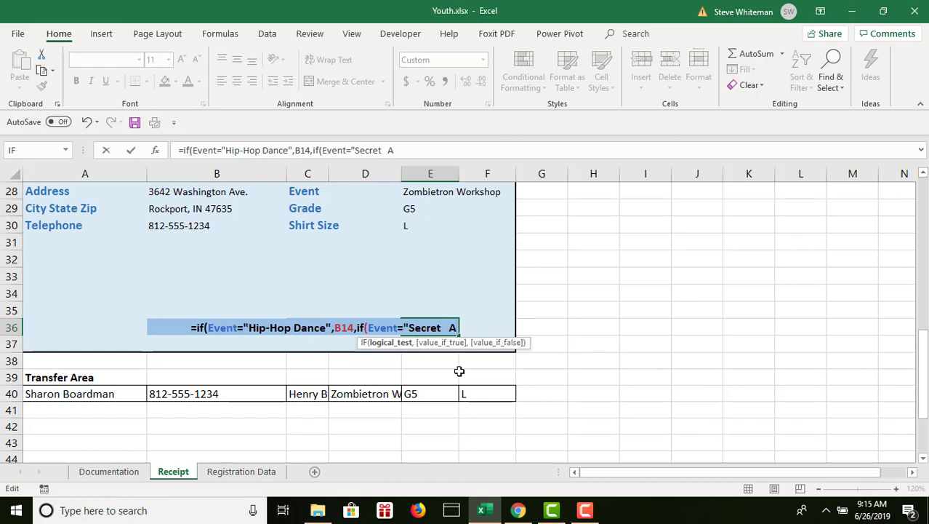
key(BackSpace)
key(BackSpace)
text(a)
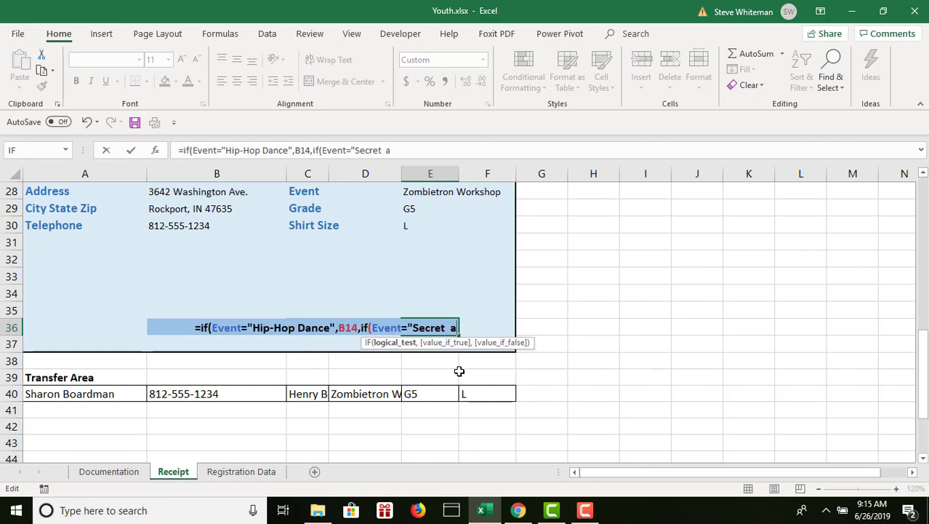
key(BackSpace)
key(BackSpace)
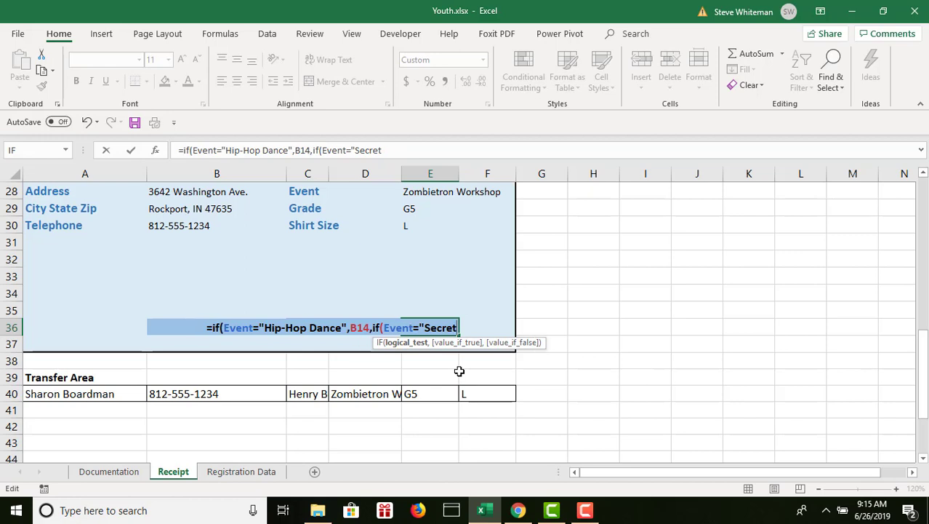
text(A)
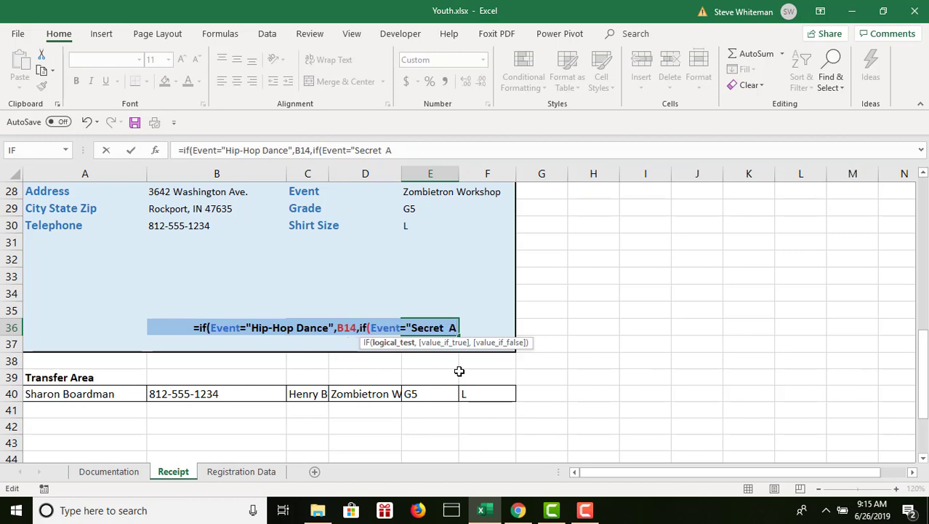
text(gent)
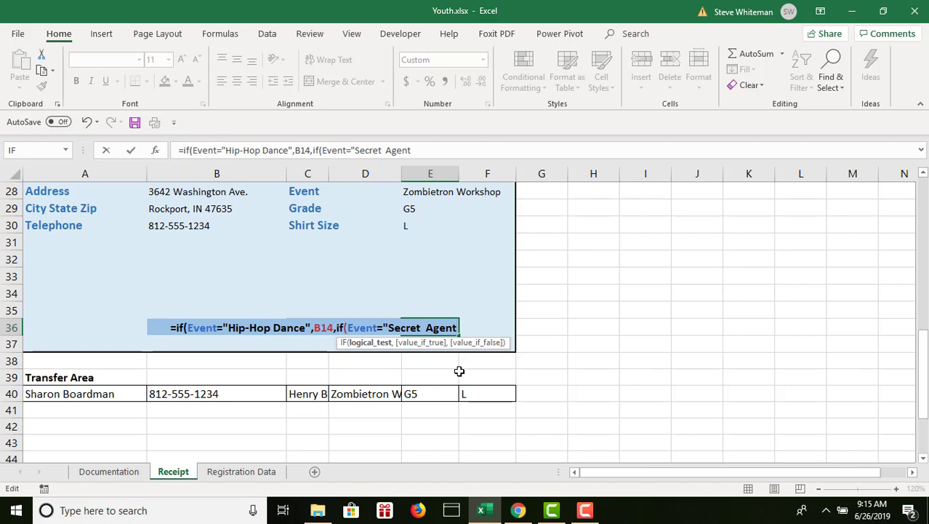
click(458, 371)
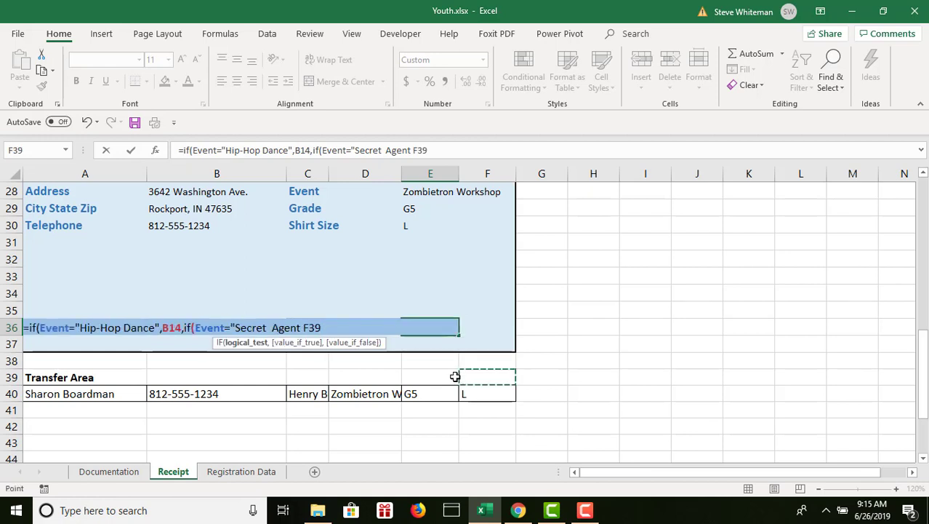
text(Day)
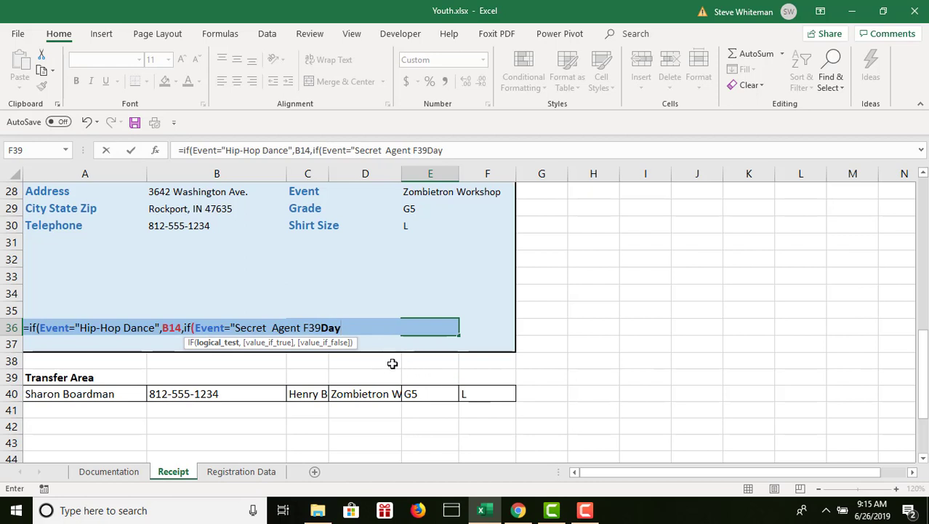
key(BackSpace)
key(BackSpace)
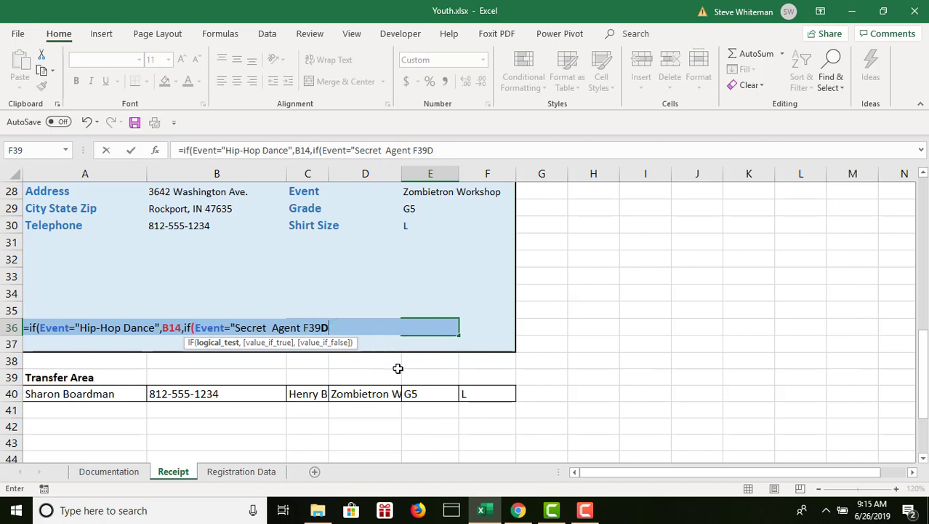
key(BackSpace)
key(BackSpace)
key(BackSpace)
key(BackSpace)
key(BackSpace)
Complete the nested logical test as Event="Secret Agent Day", removing the extra space between Secret and Agent.
text(Day)
click(269, 328)
key(BackSpace)
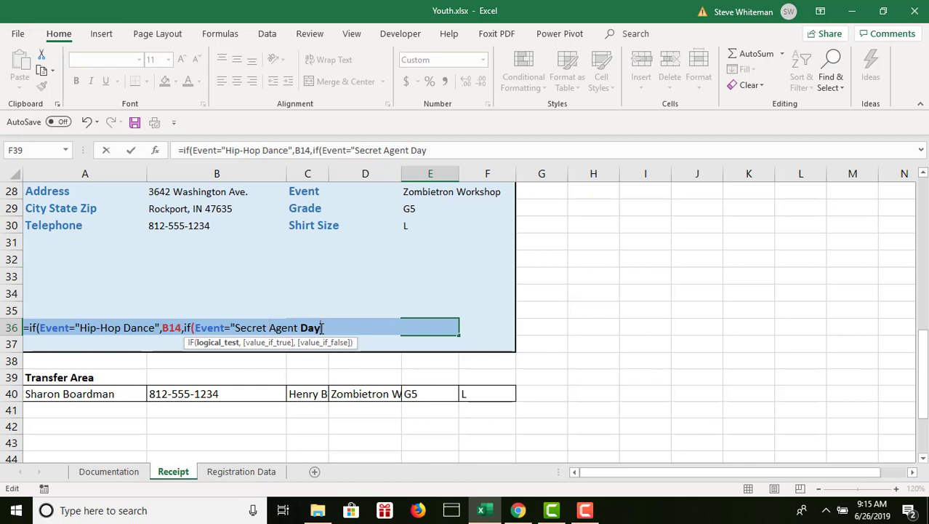
click(322, 328)
text(",)
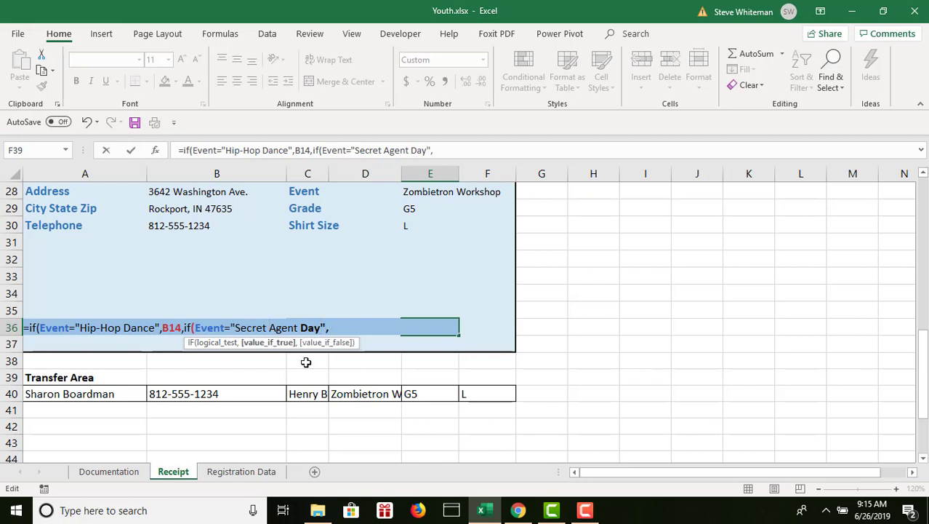
text(B15)
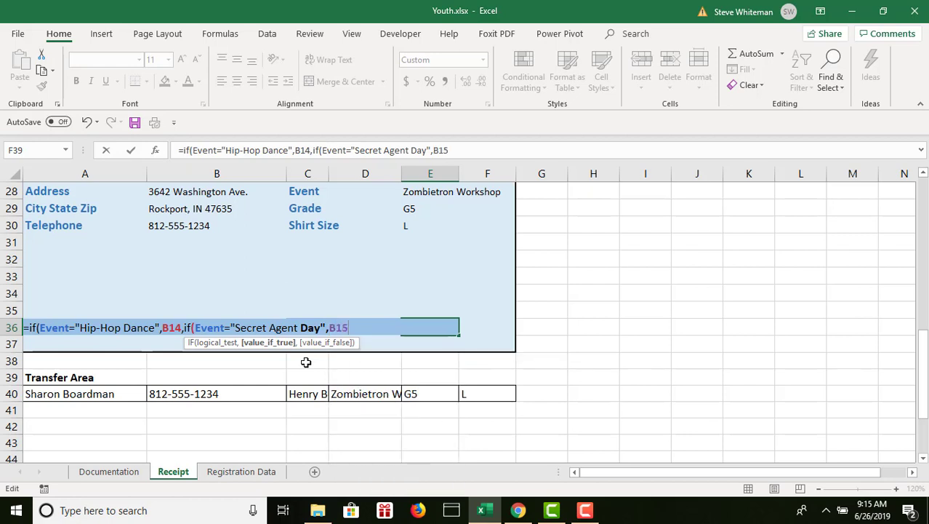
text(,B16)
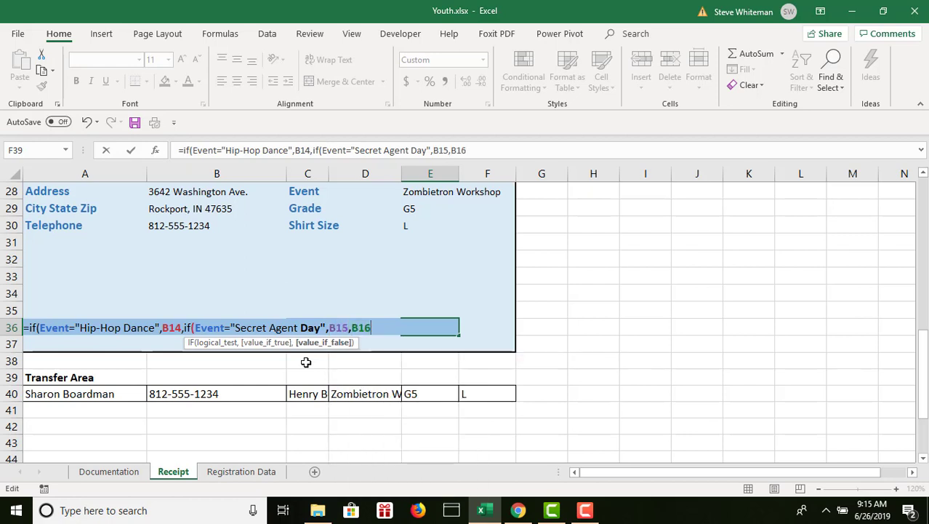
text(")
Finish the nested IF with B15 if true and B16 if false, and enter the Total formula in E36.
key(BackSpace)
text()))
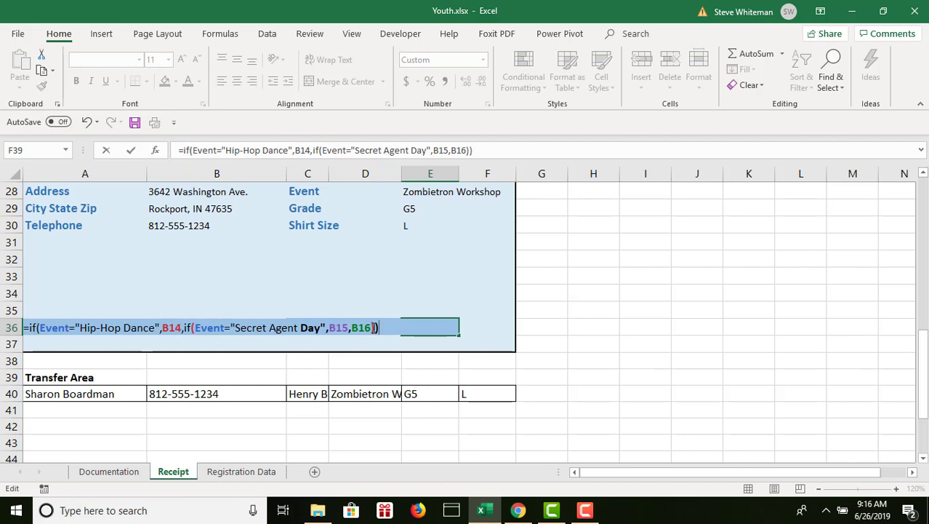
key(Return)
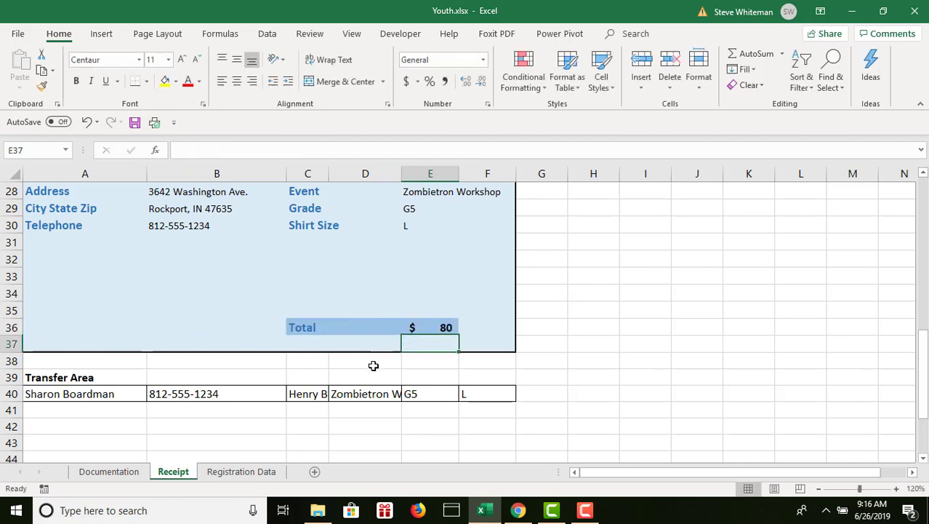
click(447, 327)
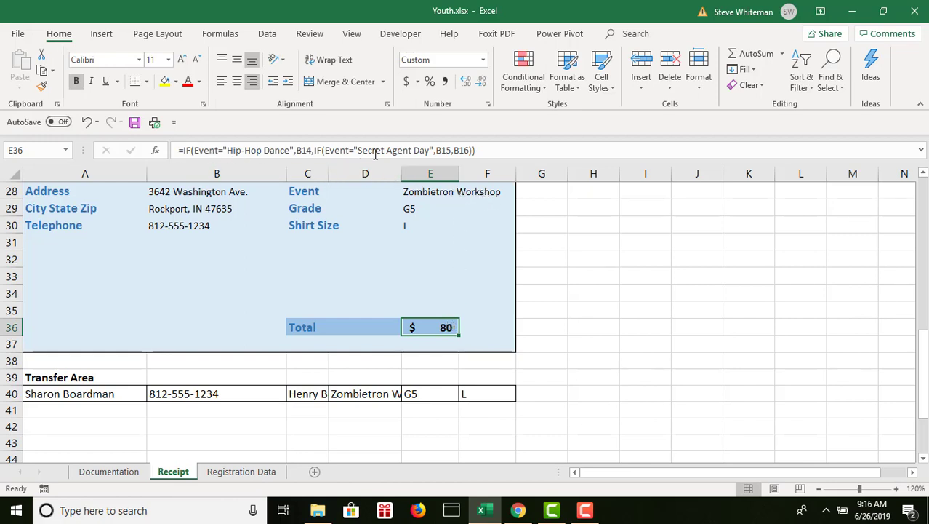
Unlock the Registration Data input cells B3:B11 on the Receipt sheet by turning off the Locked cell protection.
mouse_move(923, 367)
mouse_down()
mouse_move(902, 272)
mouse_move(923, 266)
mouse_move(927, 382)
mouse_up()
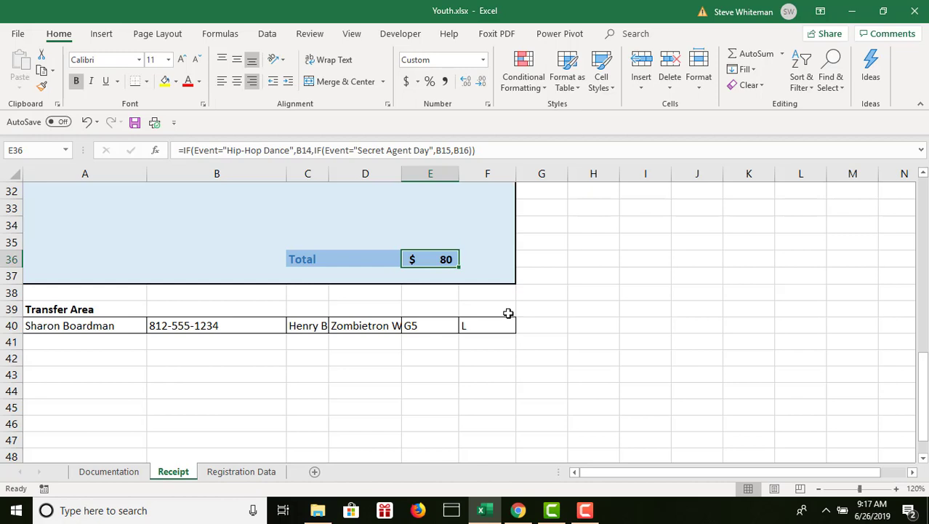
click(924, 188)
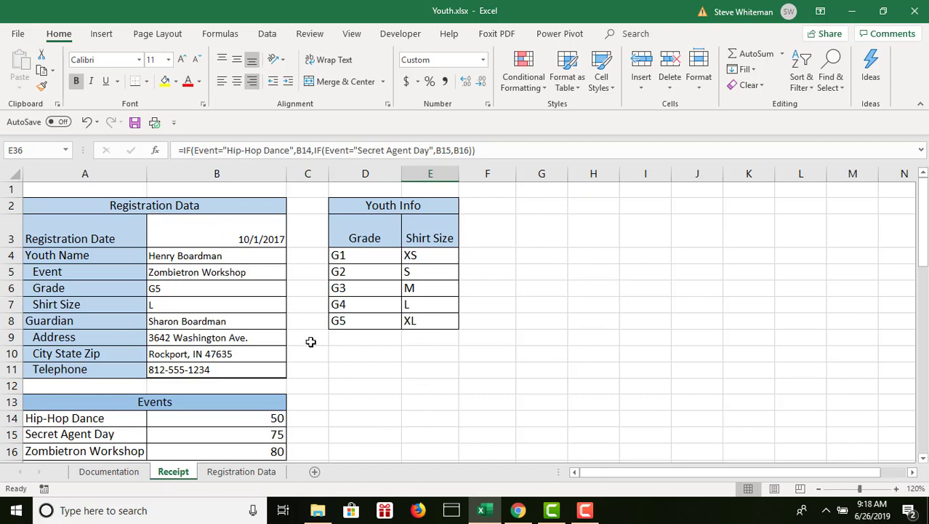
click(215, 229)
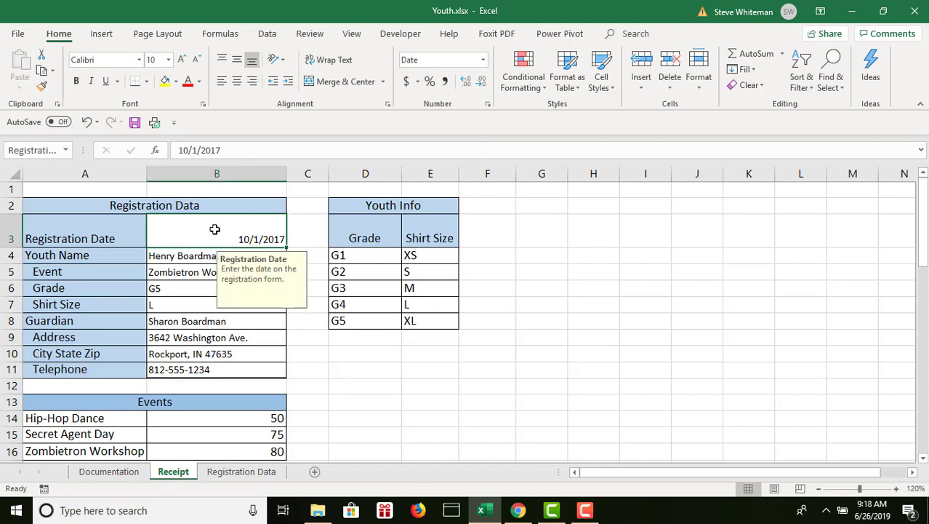
drag(214, 229, 234, 370)
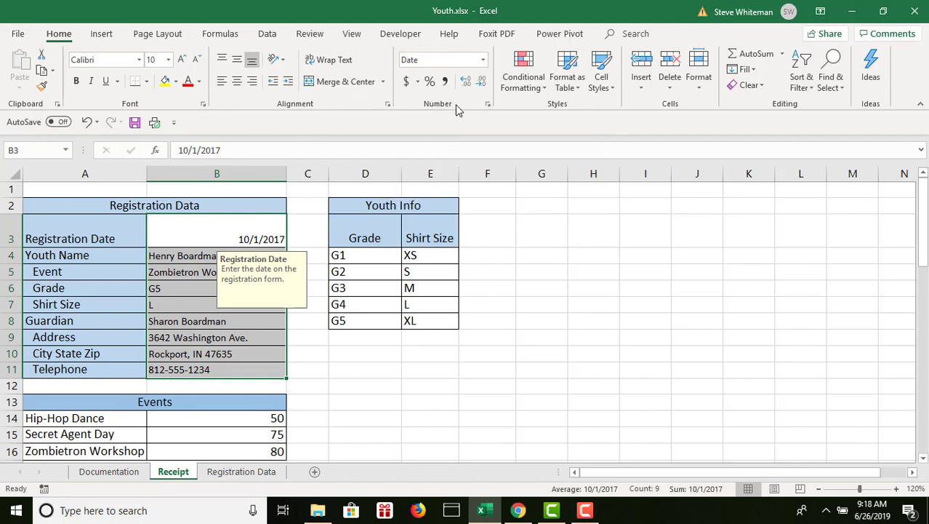
click(388, 106)
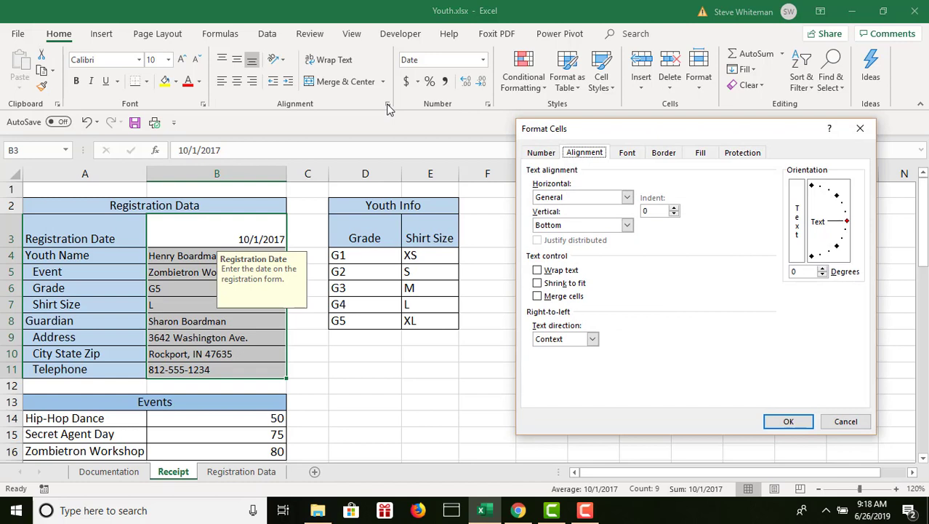
click(749, 154)
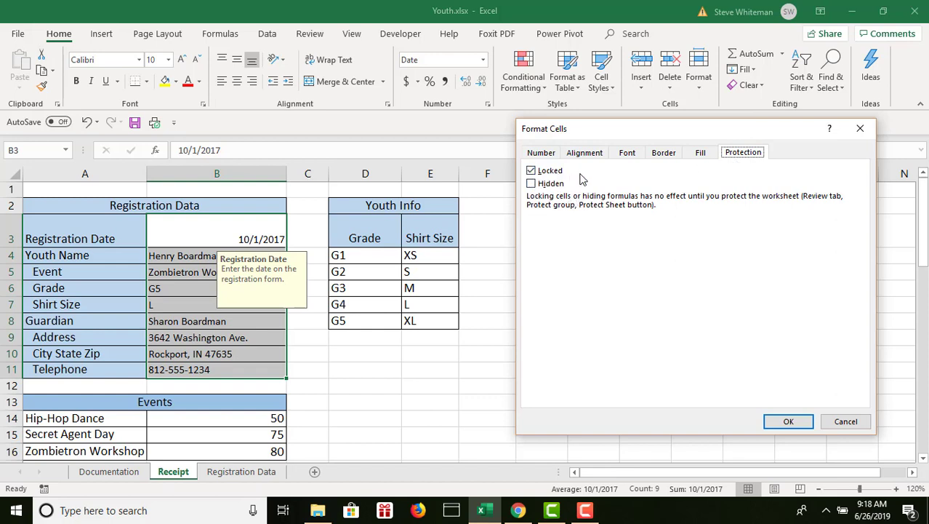
click(532, 172)
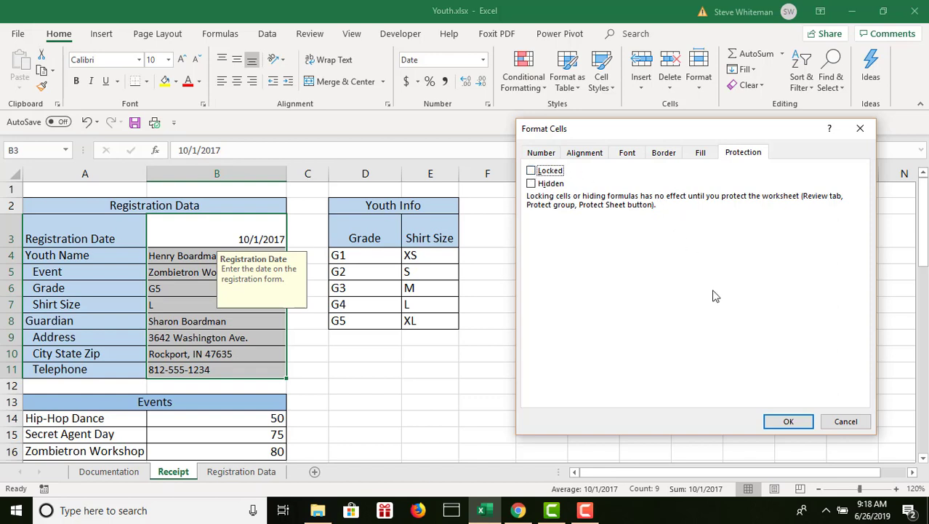
click(790, 421)
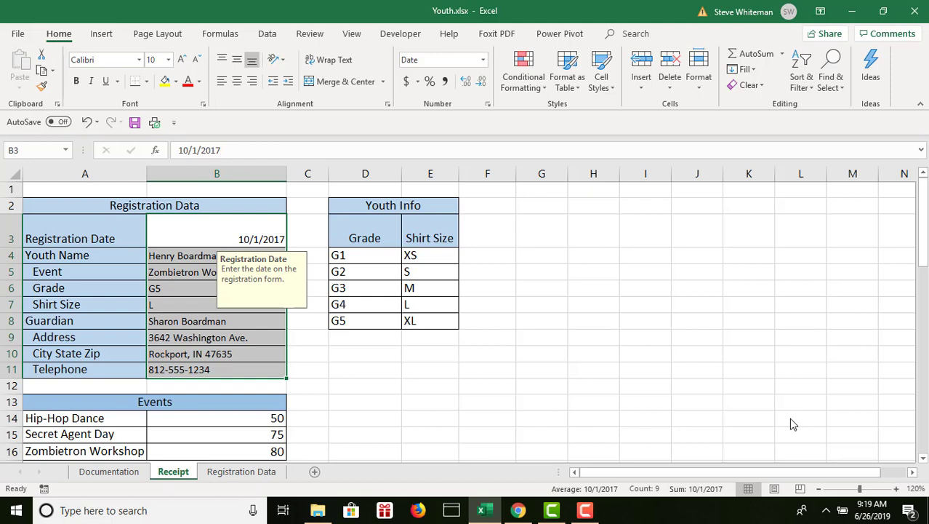
Protect the Documentation sheet without a password, allowing only selection of locked and unlocked cells.
click(125, 474)
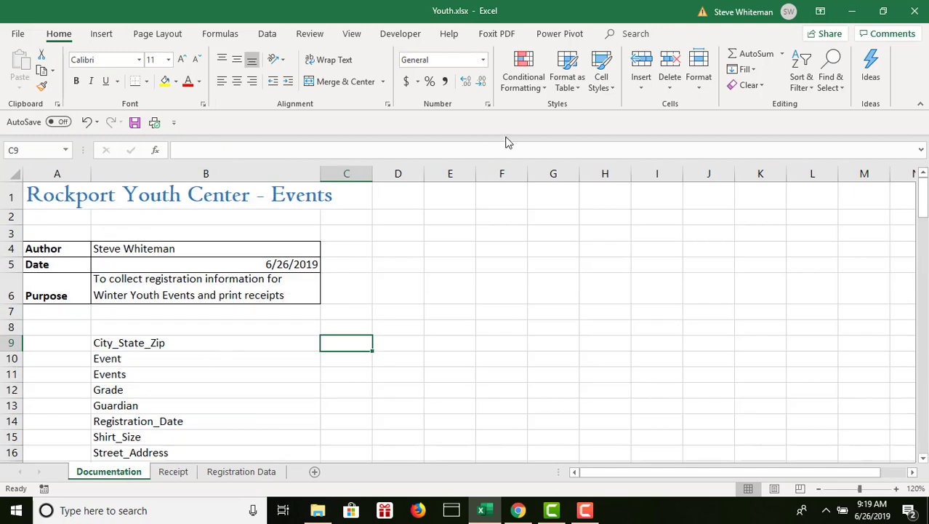
click(308, 35)
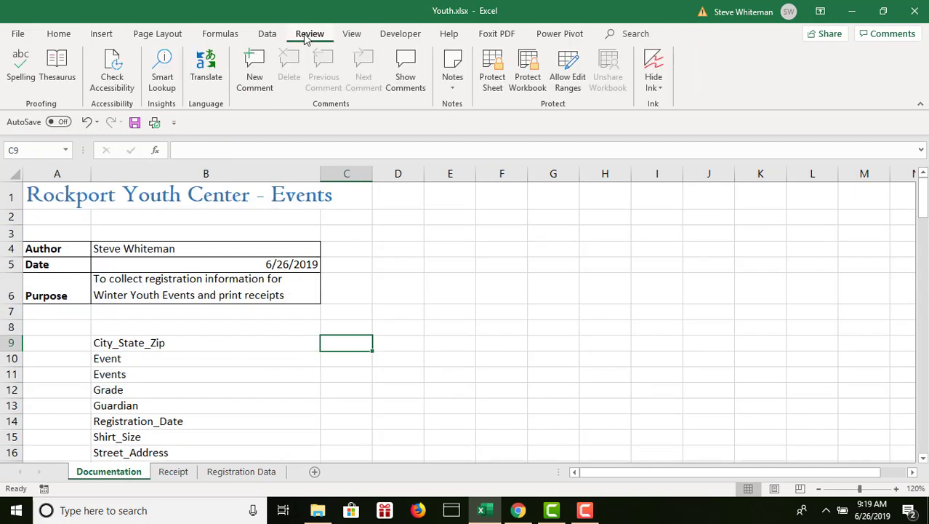
click(494, 69)
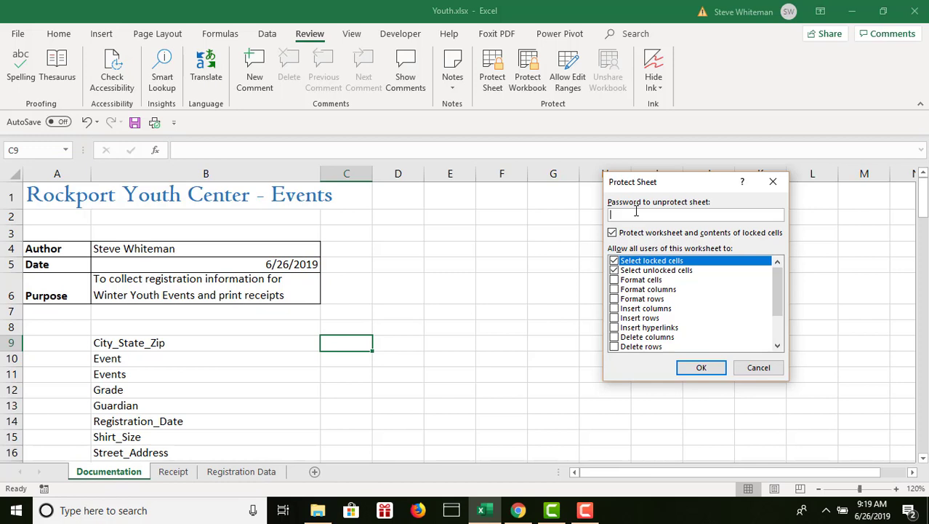
click(700, 368)
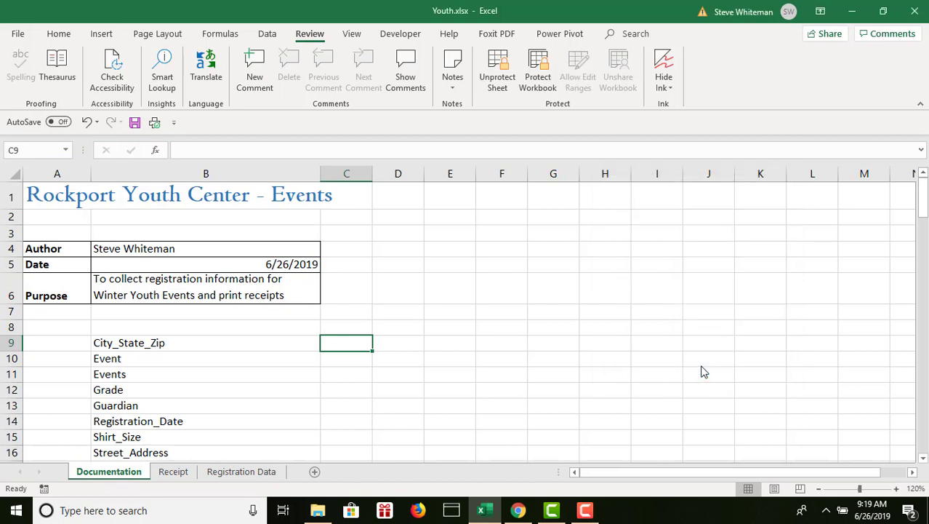
Test the Documentation sheet's protection by trying to edit the author cell B4 and the empty cell E7.
click(416, 218)
click(176, 249)
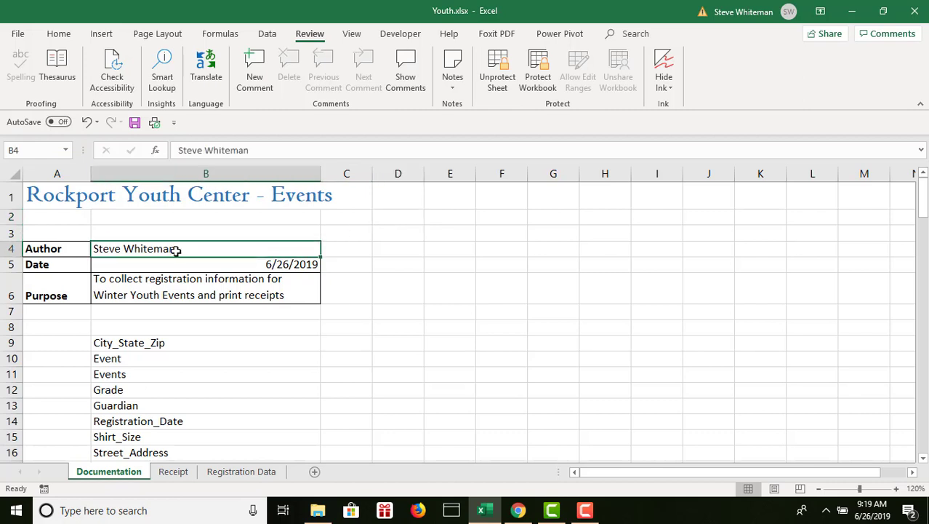
double_click(176, 250)
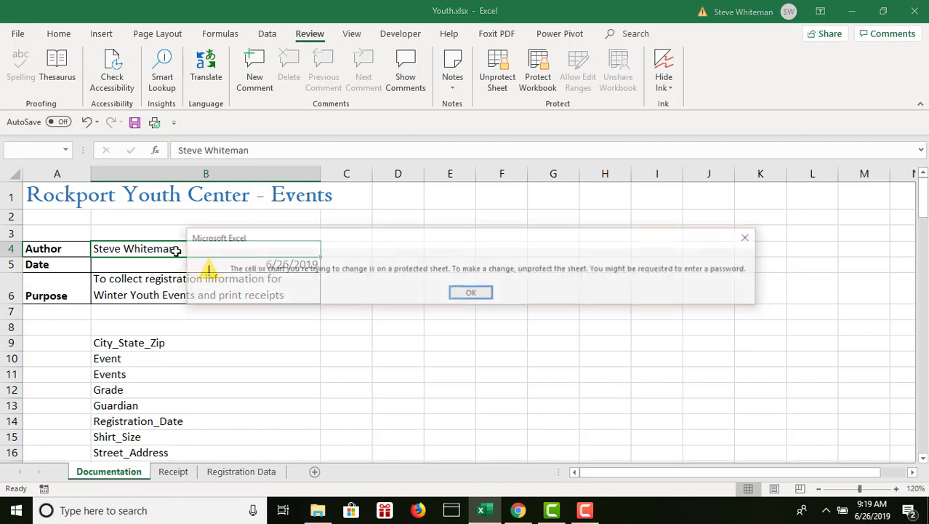
click(468, 294)
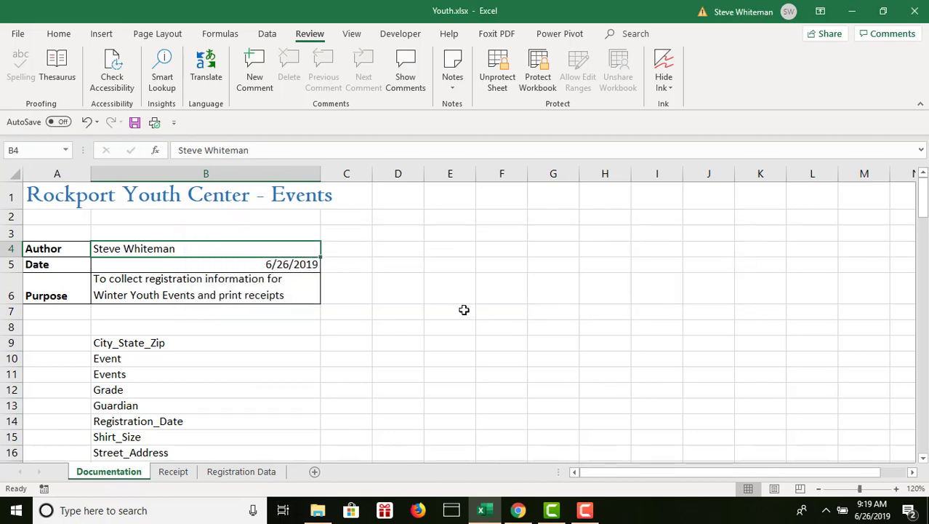
click(464, 310)
double_click(464, 310)
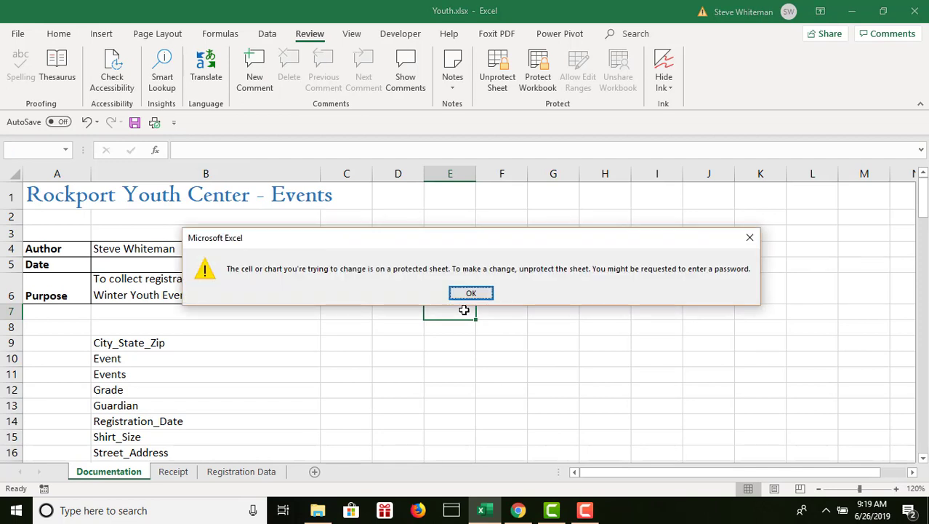
click(483, 295)
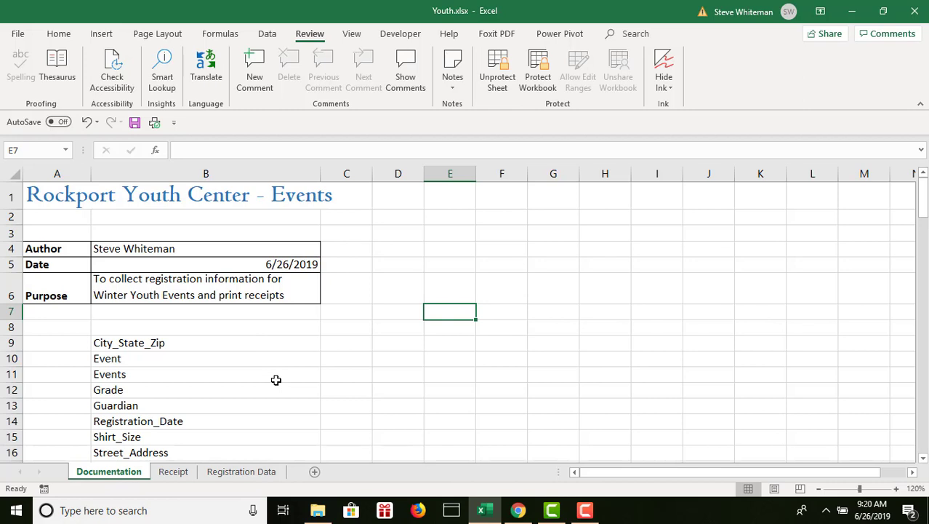
Protect the Registration Data sheet without a password, allowing only selection of locked and unlocked cells.
click(258, 473)
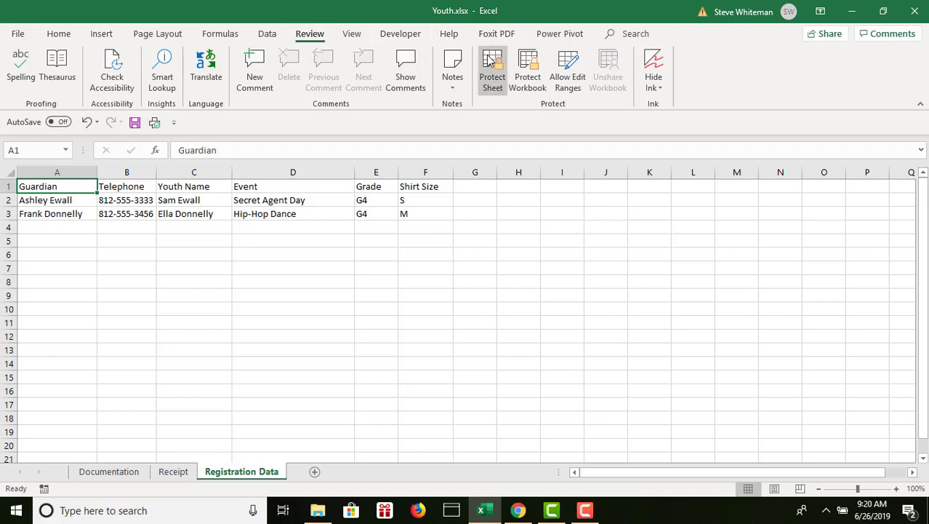
click(491, 64)
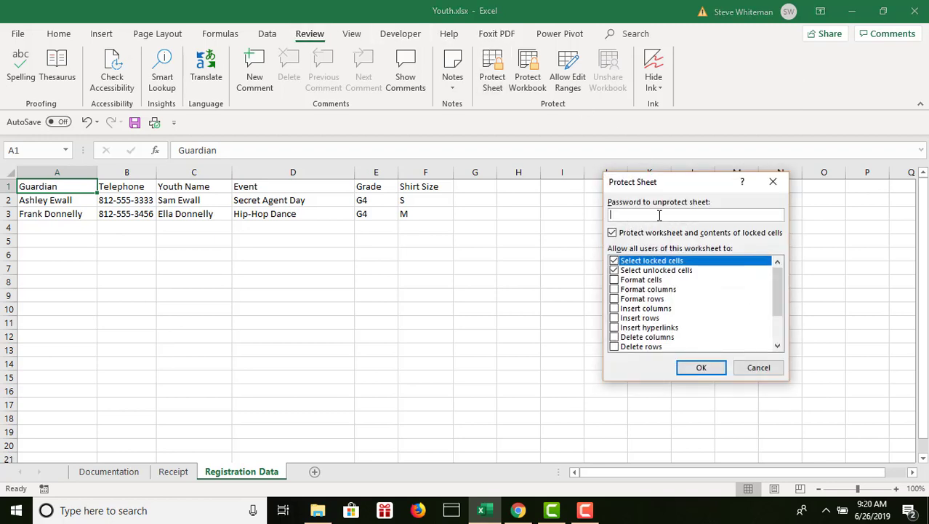
click(699, 368)
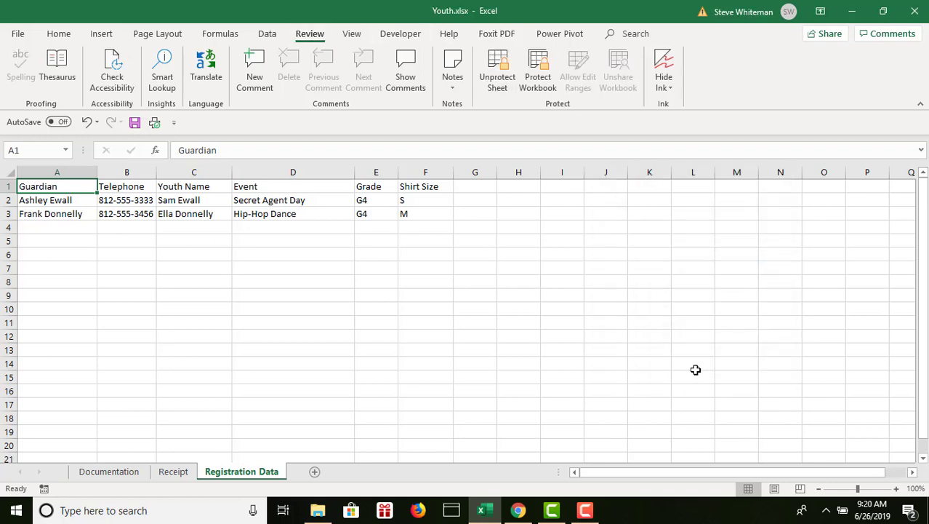
Test the Registration Data sheet's protection by trying to edit the shirt size in cell F3.
click(417, 215)
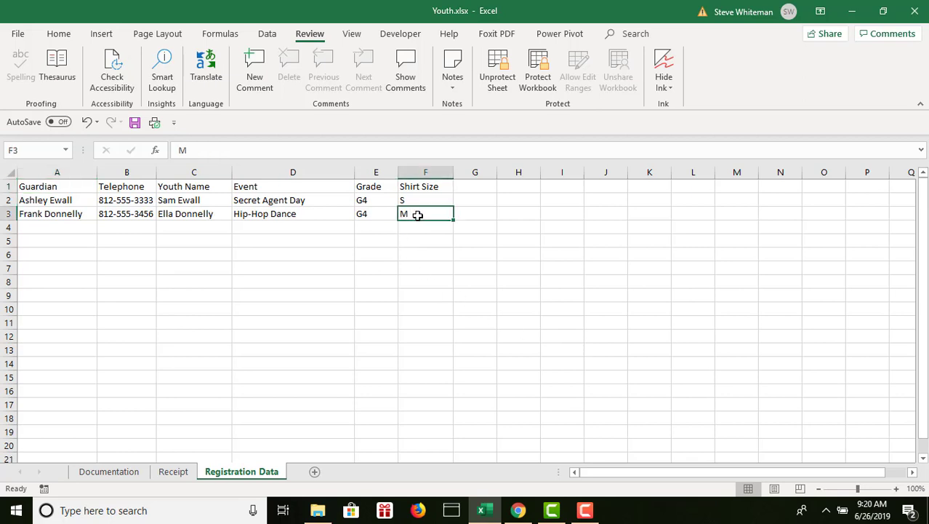
double_click(417, 214)
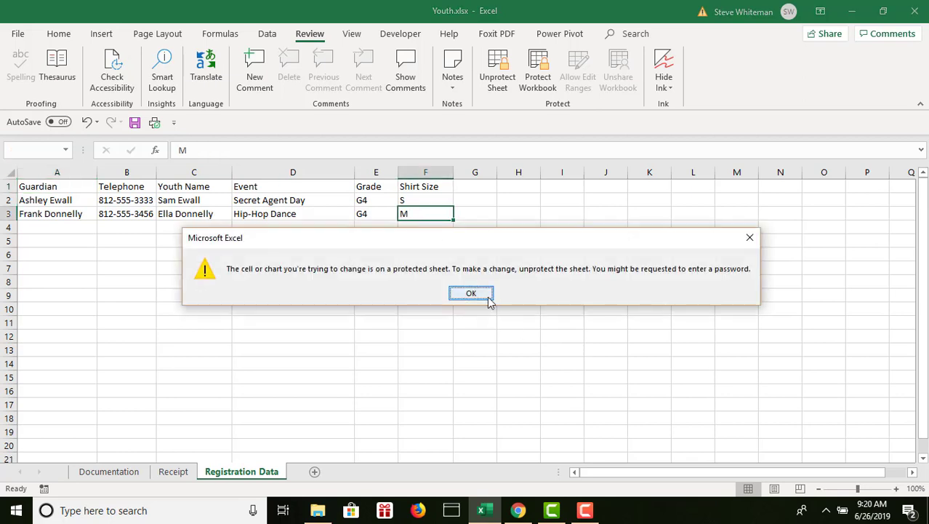
click(472, 294)
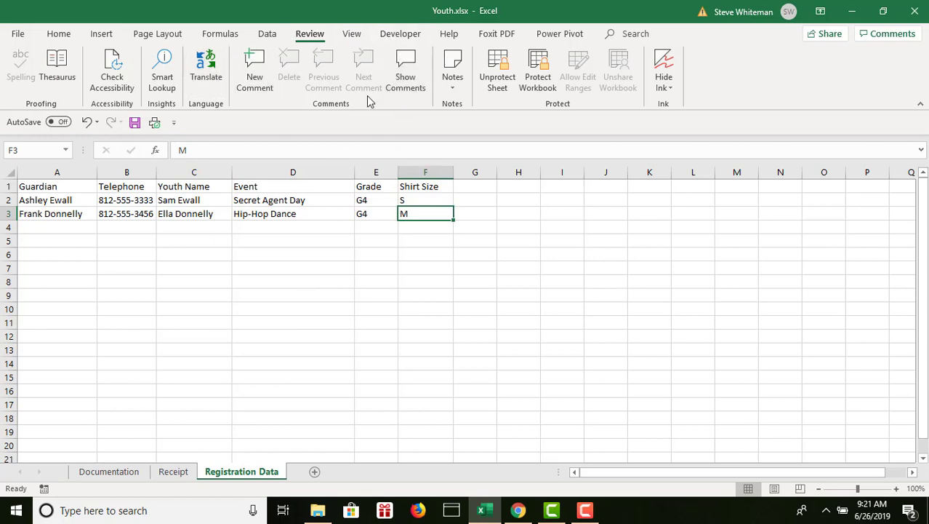
Check in the ribbon customization options whether the Developer tab is enabled, and accept the settings.
click(12, 35)
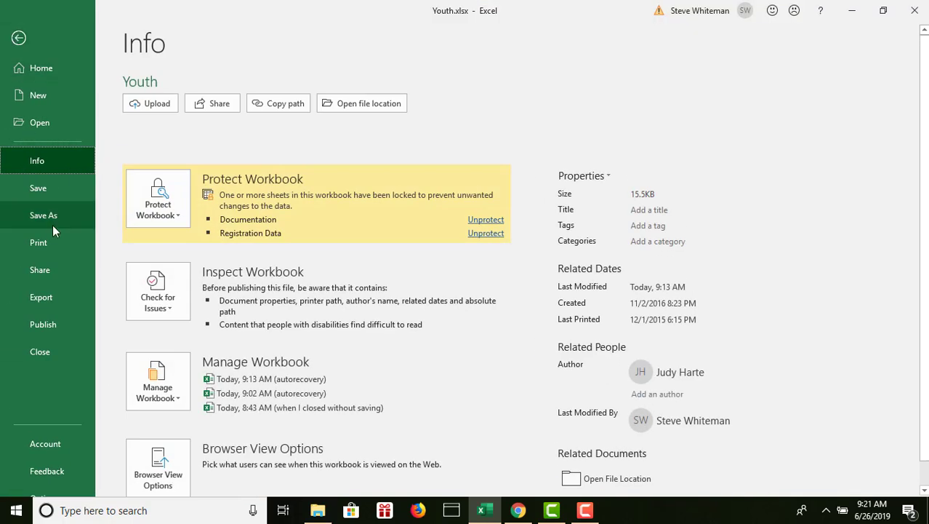
click(924, 491)
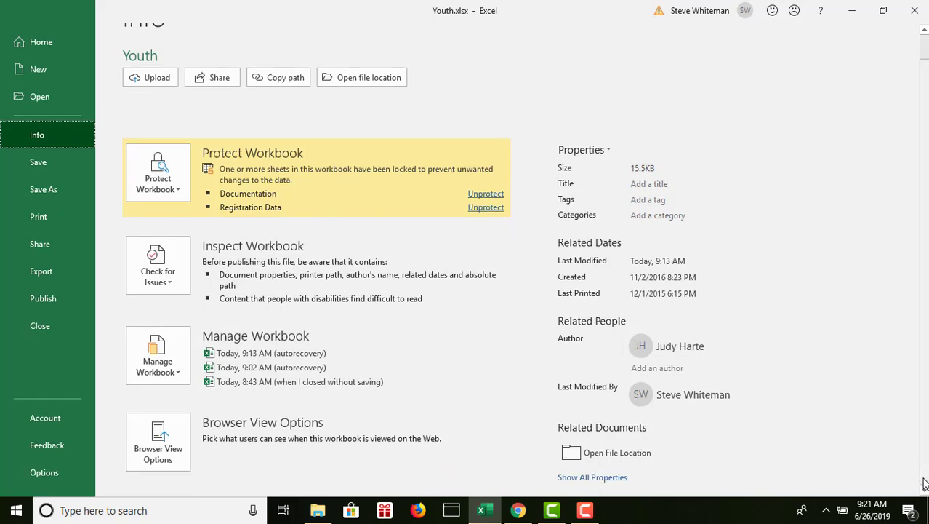
click(35, 473)
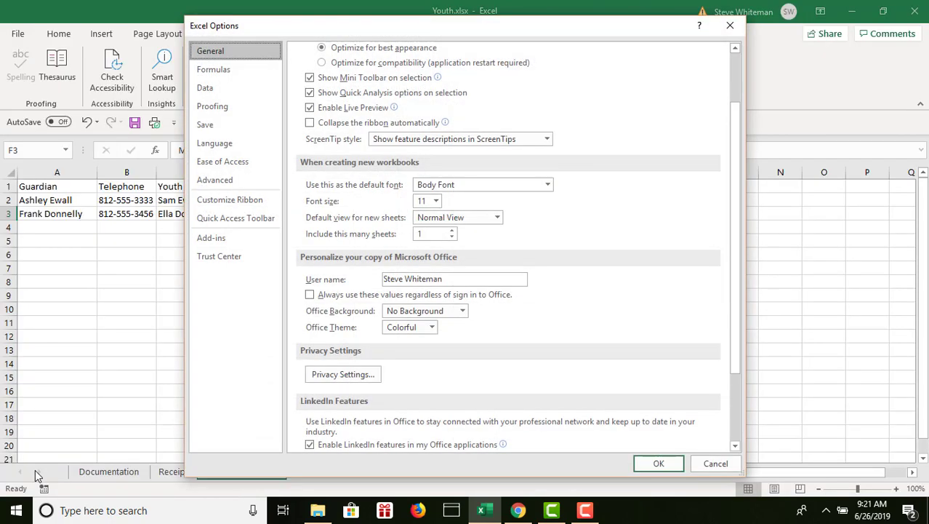
click(238, 206)
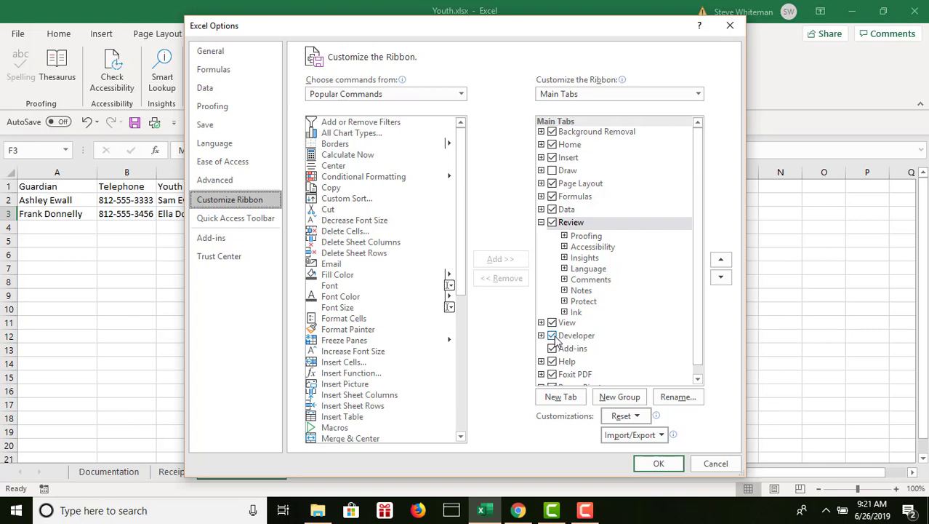
click(659, 463)
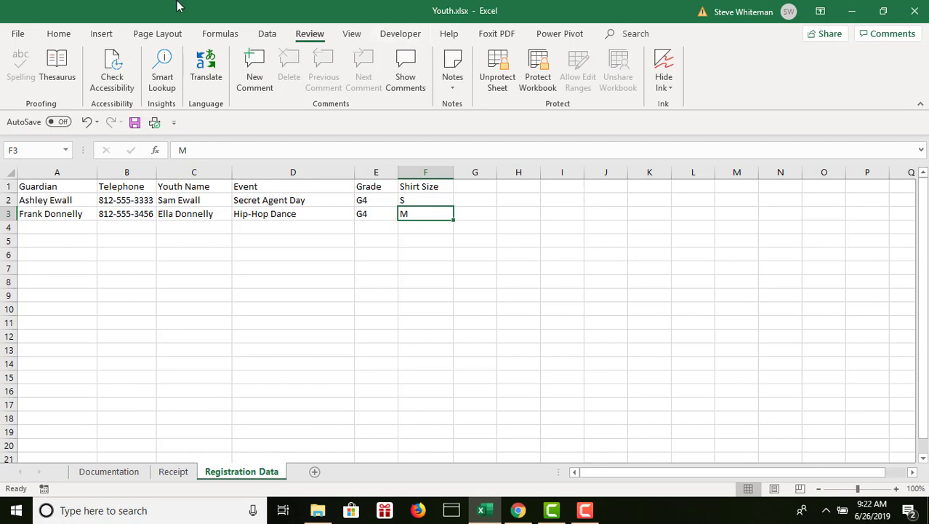
Save the Youth.xlsx workbook.
click(135, 122)
click(135, 124)
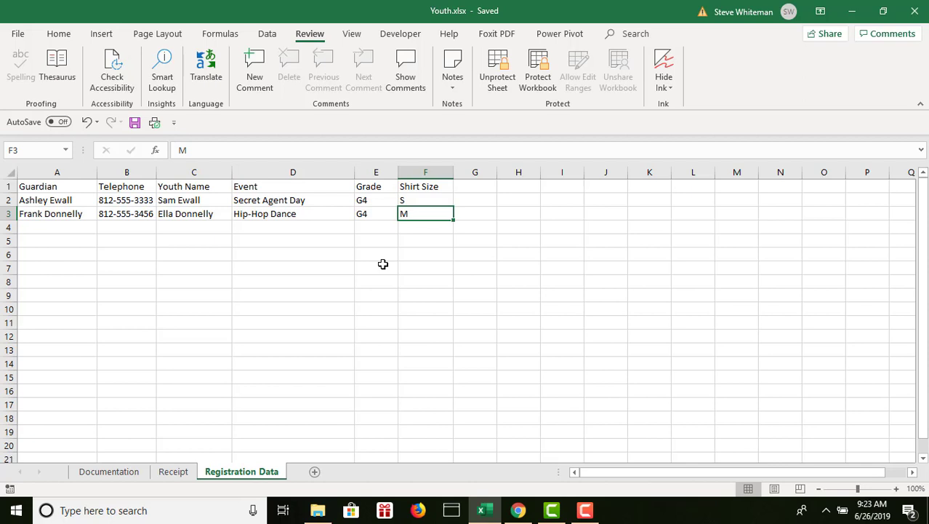
Set up a new macro recording named PDFEvent with the letter e as its Ctrl shortcut key.
click(399, 34)
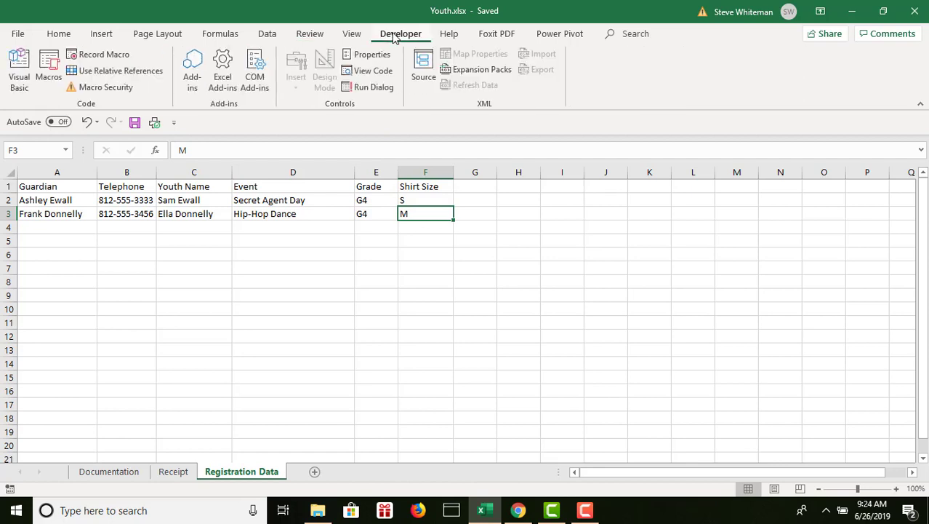
click(101, 54)
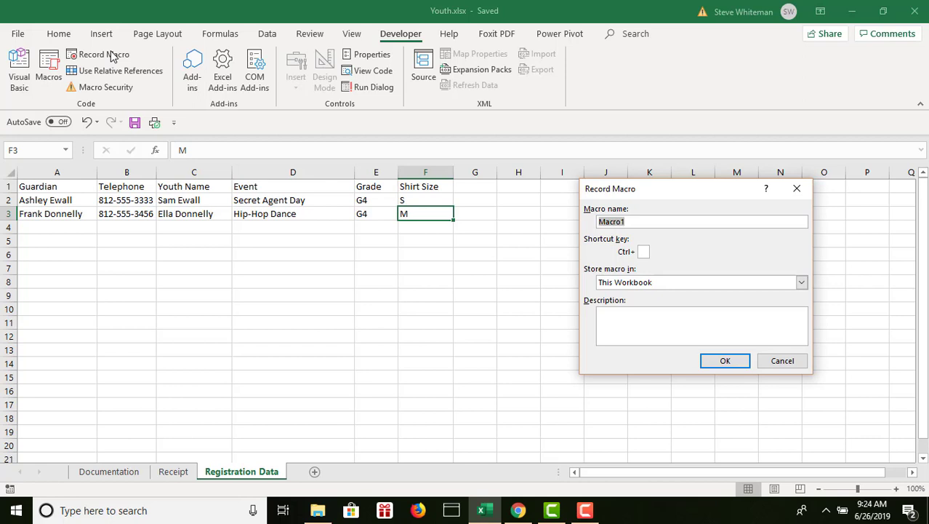
text(PDFEvent)
click(643, 251)
text(e)
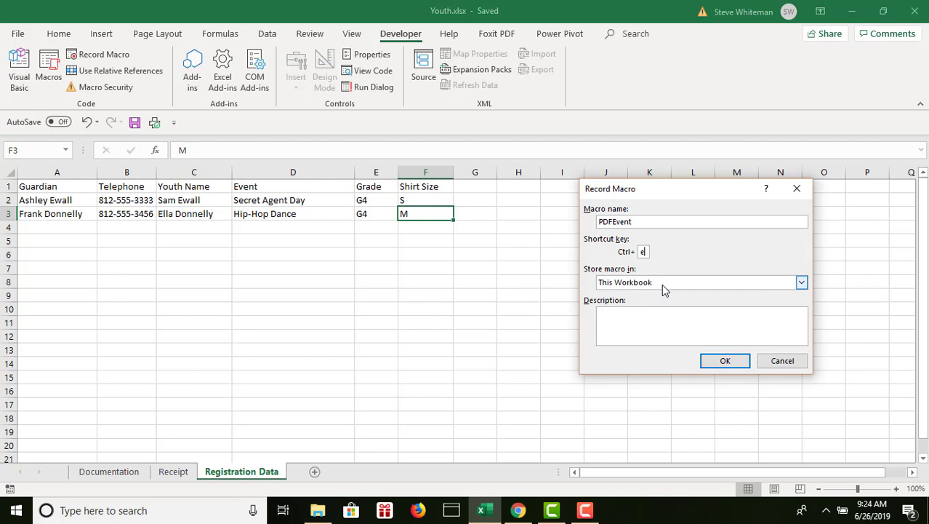
Describe the macro as "Created 12/7/2017. Save the receipt area, range A18:F37, as a PDF file." and start recording.
click(640, 318)
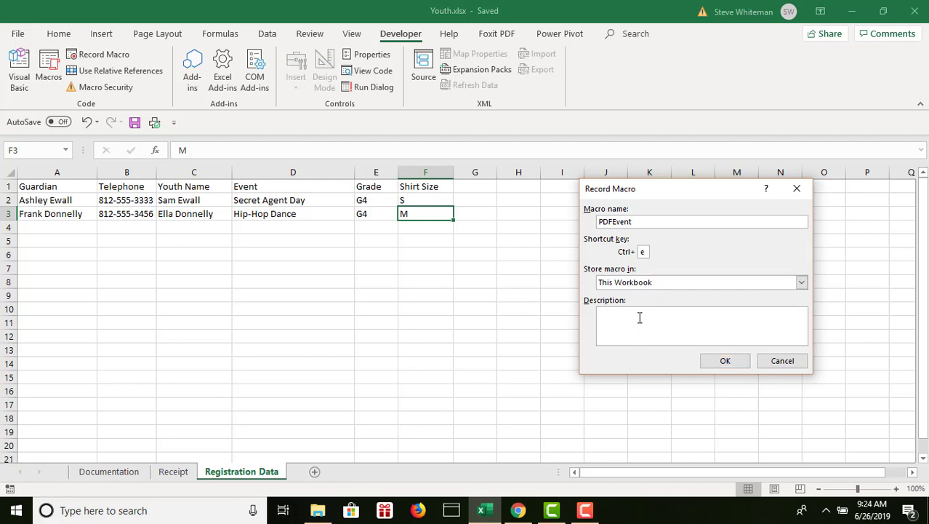
text(Created 12/7)
key(BackSpace)
text(7/2017. Save the receipt )
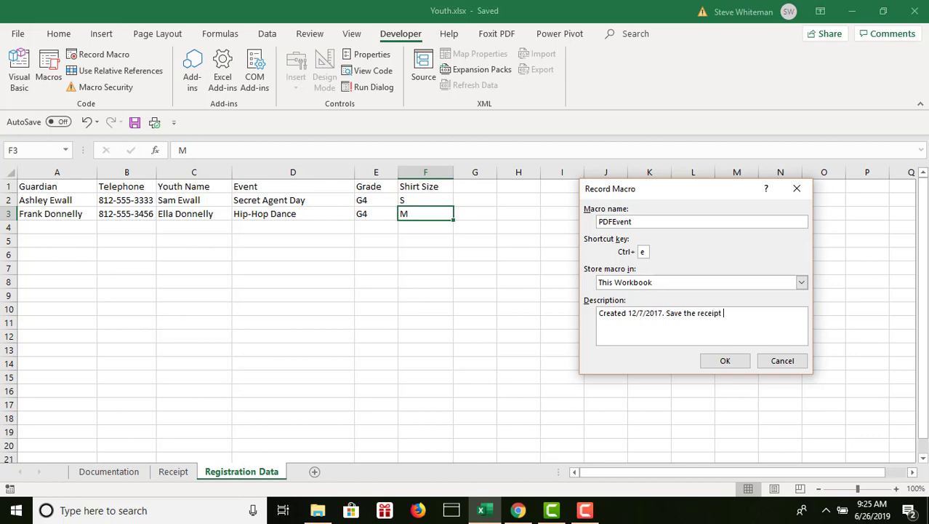
text(area, range A18:F37, as a PD)
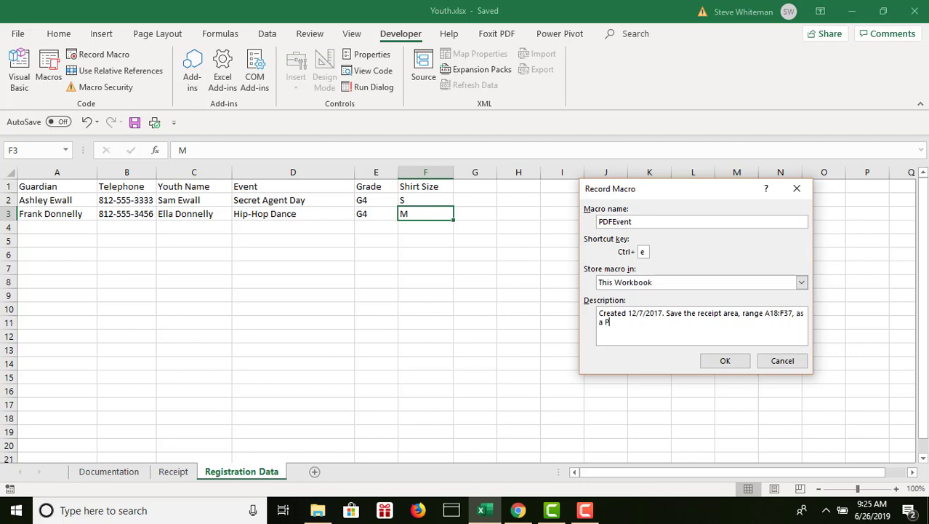
text(F file.)
click(725, 362)
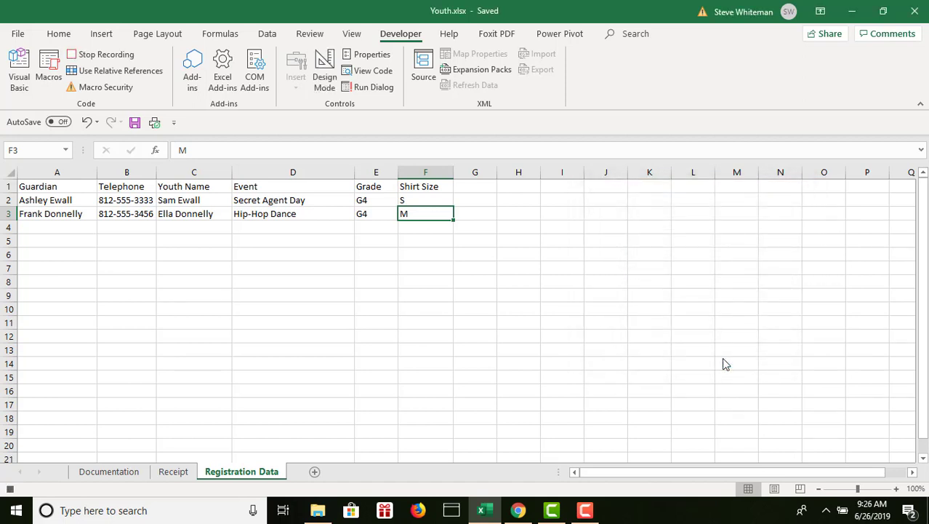
Select the event registration receipt range A18:F37 on the Receipt sheet.
click(173, 471)
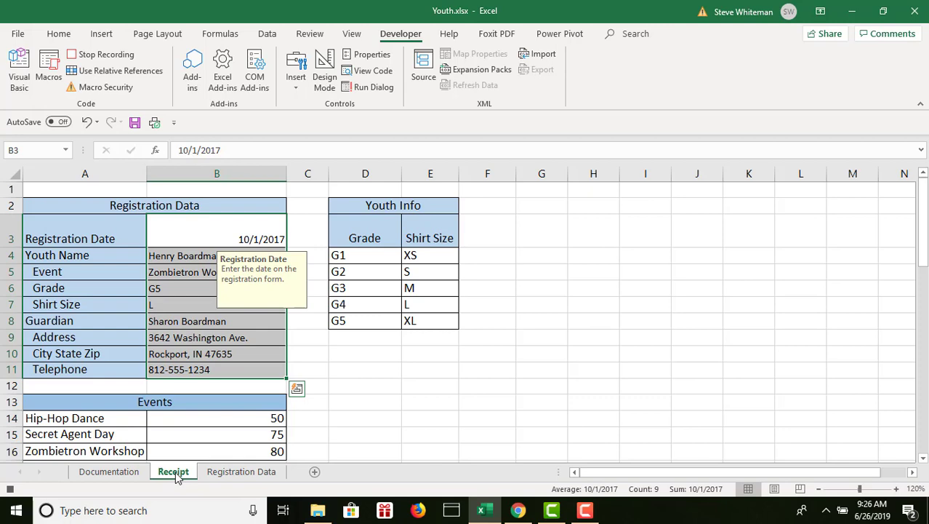
click(924, 458)
scroll(924, 459, down, 4)
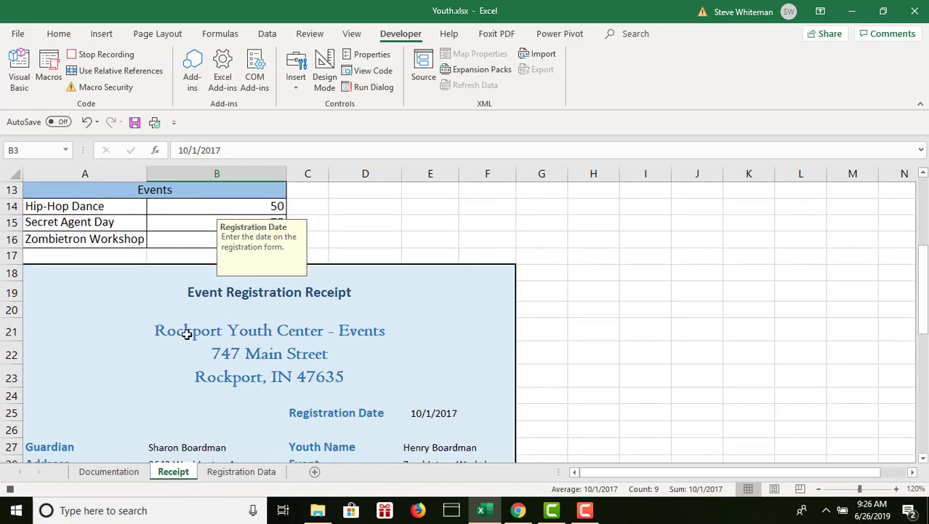
drag(35, 268, 343, 261)
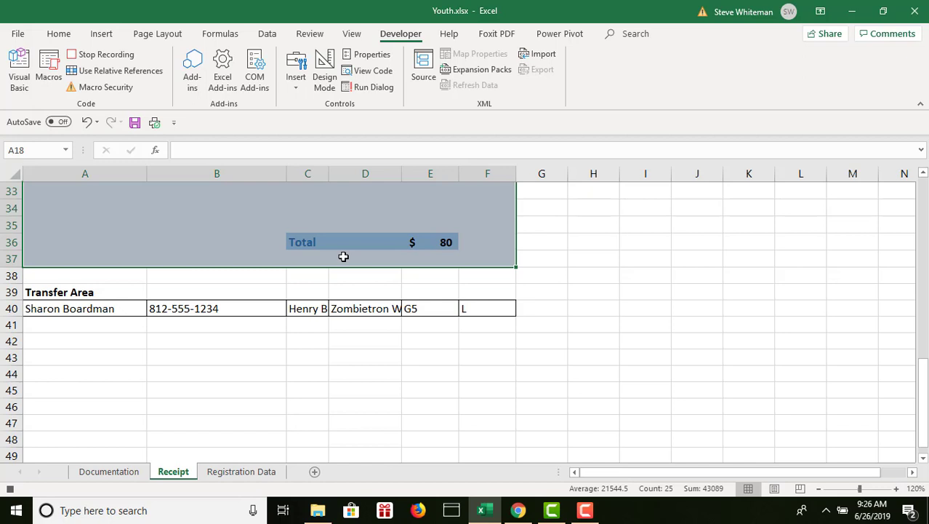
Center the Receipt sheet's printout horizontally on the page in Page Setup.
click(165, 36)
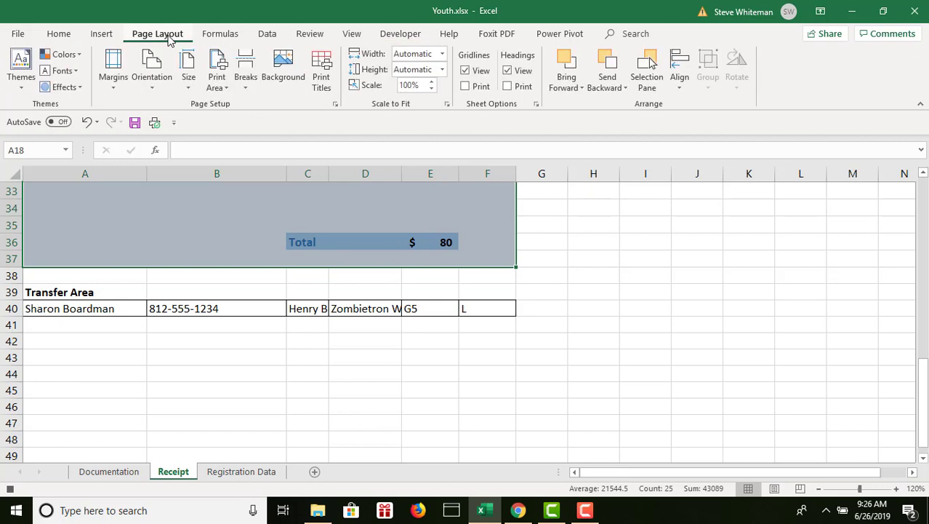
click(335, 106)
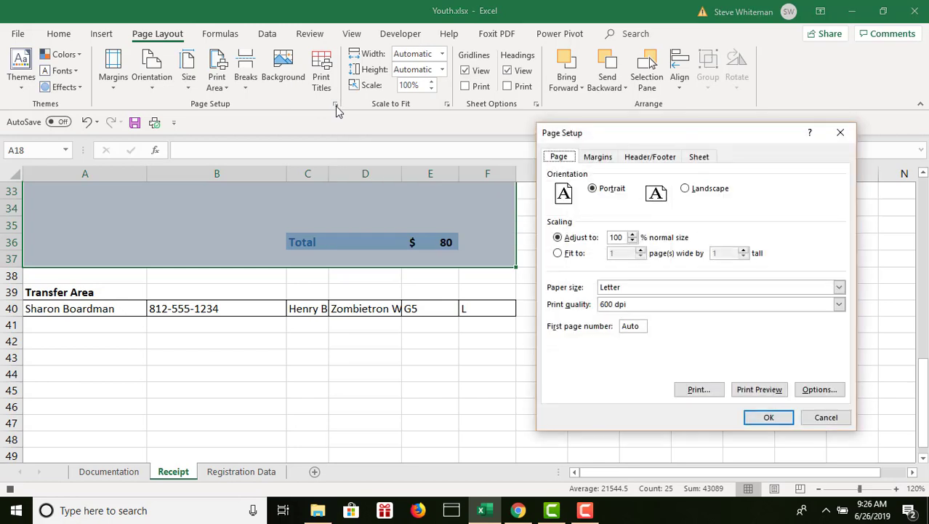
click(598, 157)
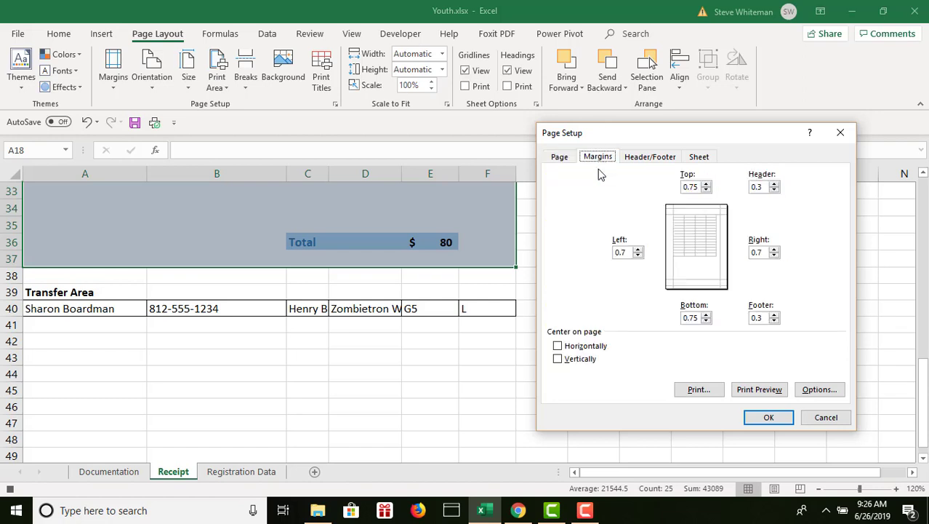
click(559, 347)
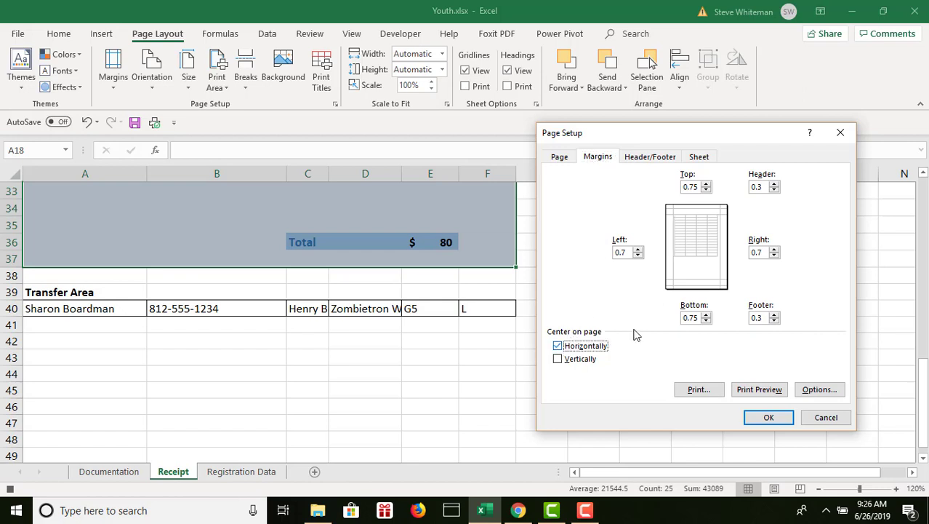
click(768, 417)
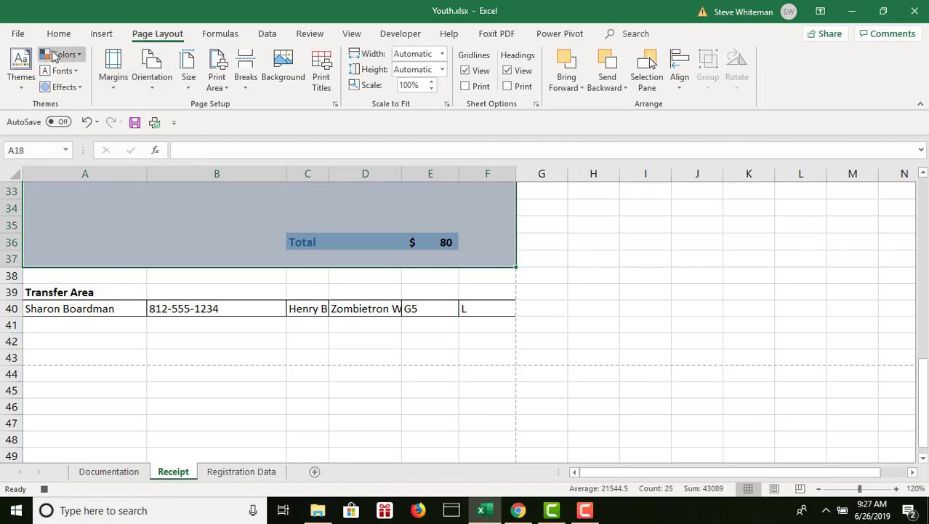
Export the Receipt sheet with Create PDF/XPS, publishing it to the Desktop as "Event Receipt" in the XPS Document format.
click(18, 35)
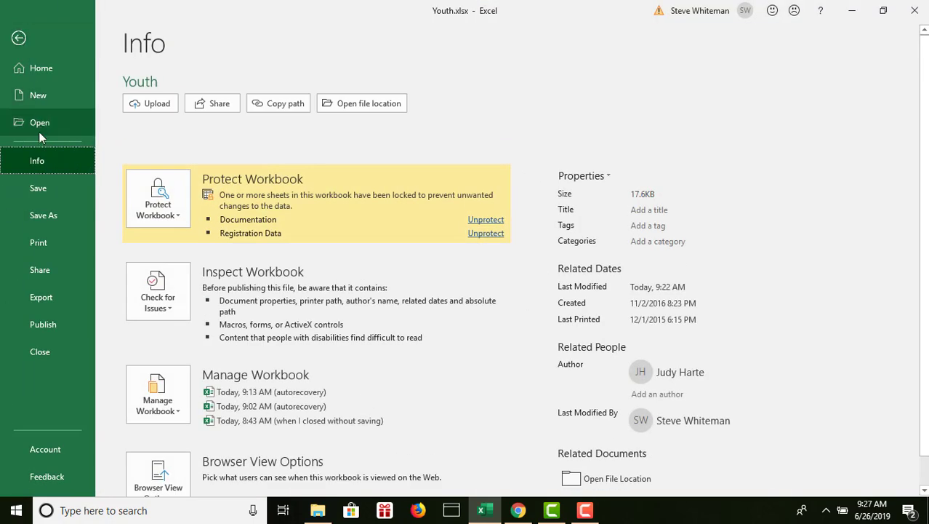
click(49, 299)
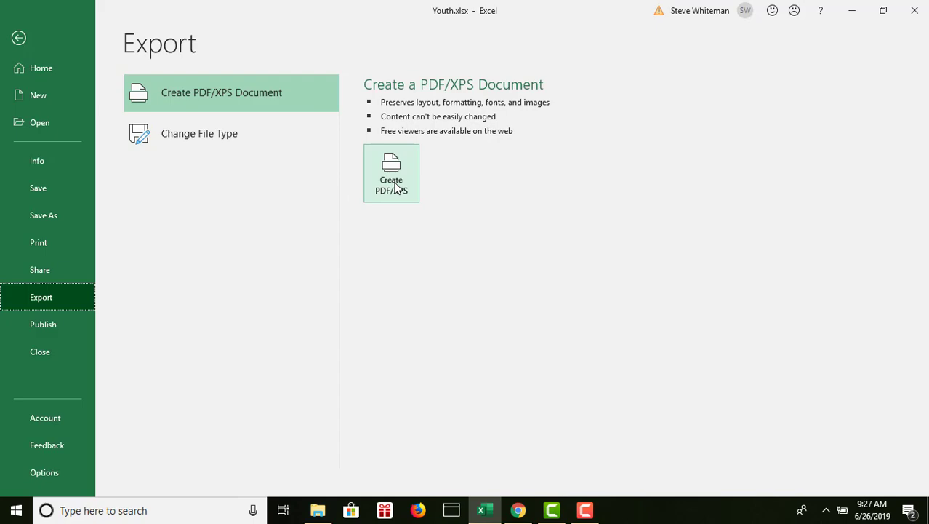
click(393, 182)
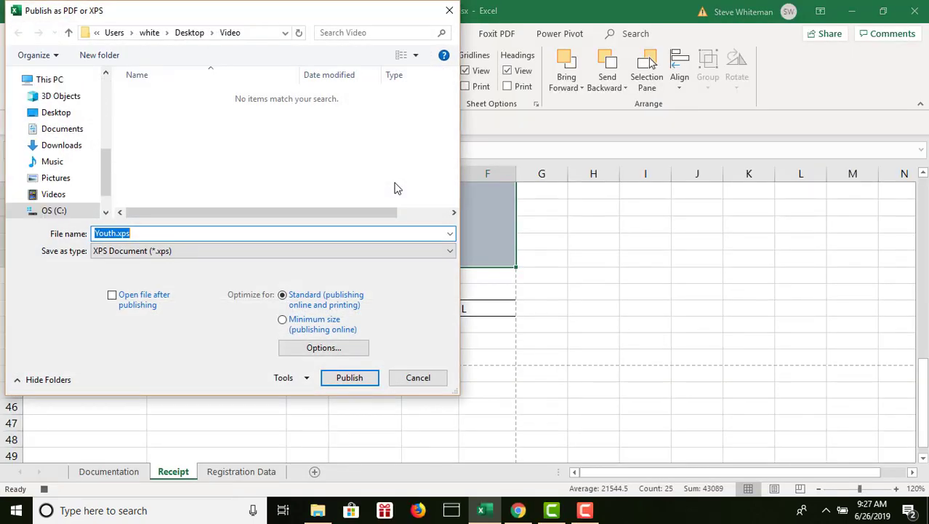
click(56, 112)
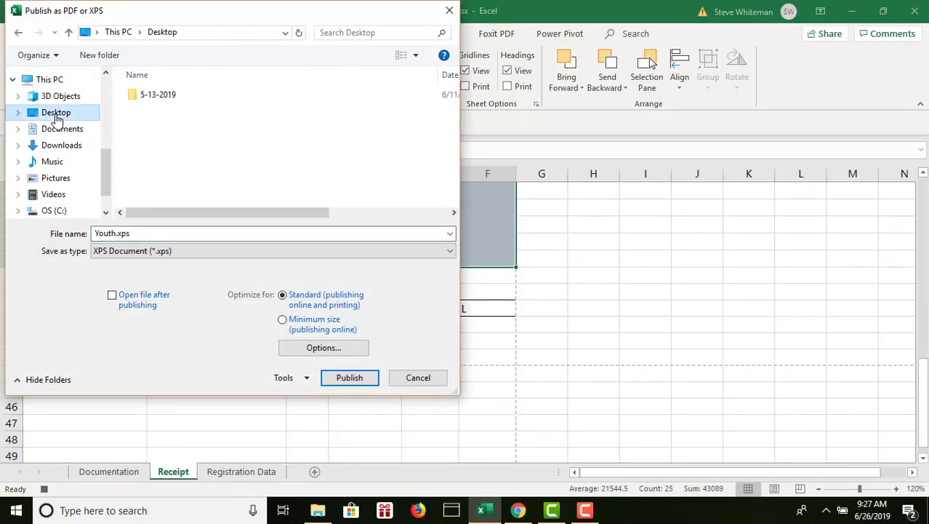
double_click(146, 233)
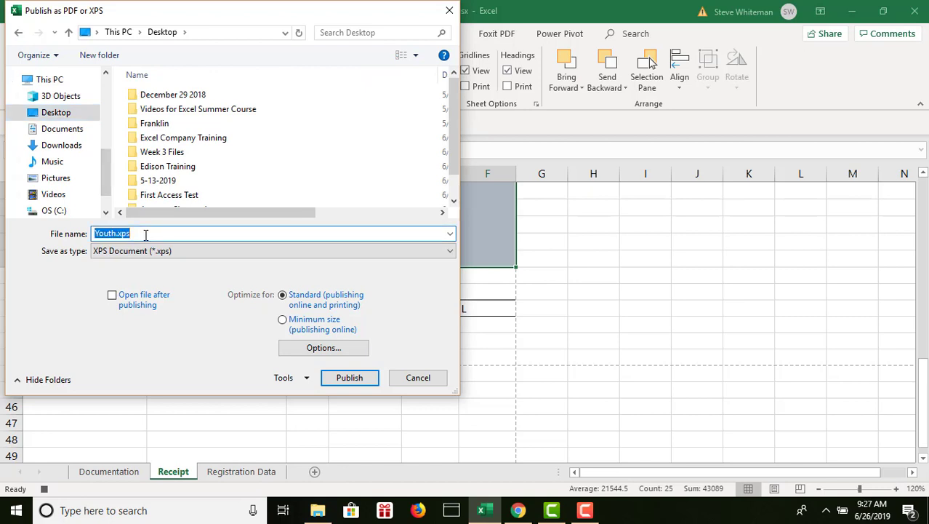
text(Event Receipt)
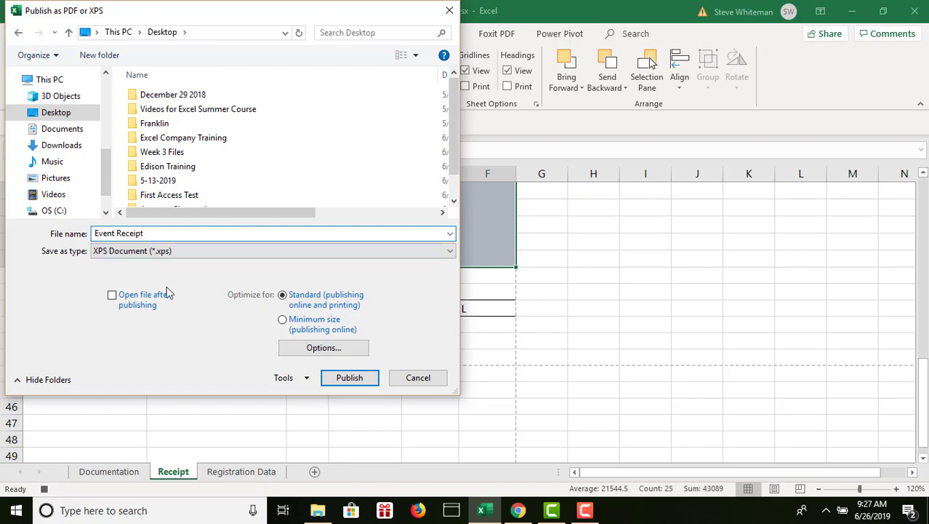
click(355, 377)
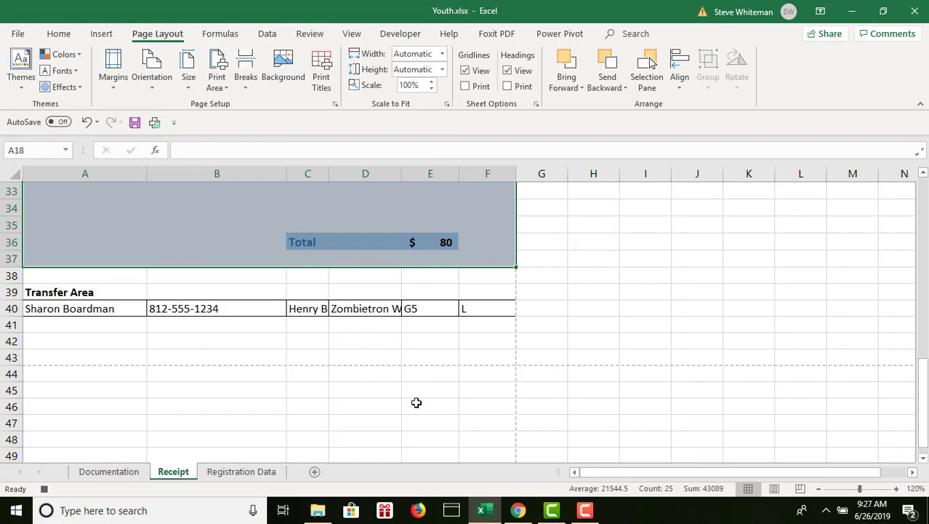
Stop recording the PDFEvent macro.
mouse_move(519, 514)
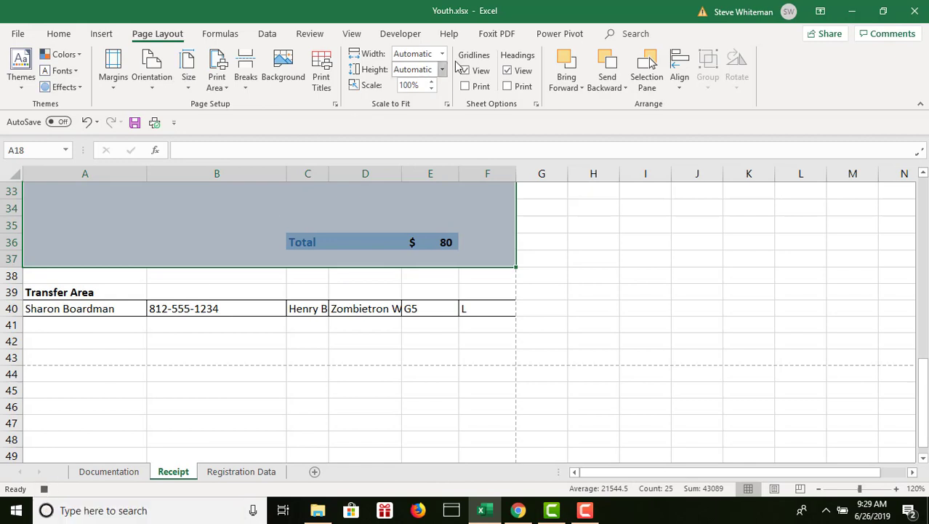
click(401, 33)
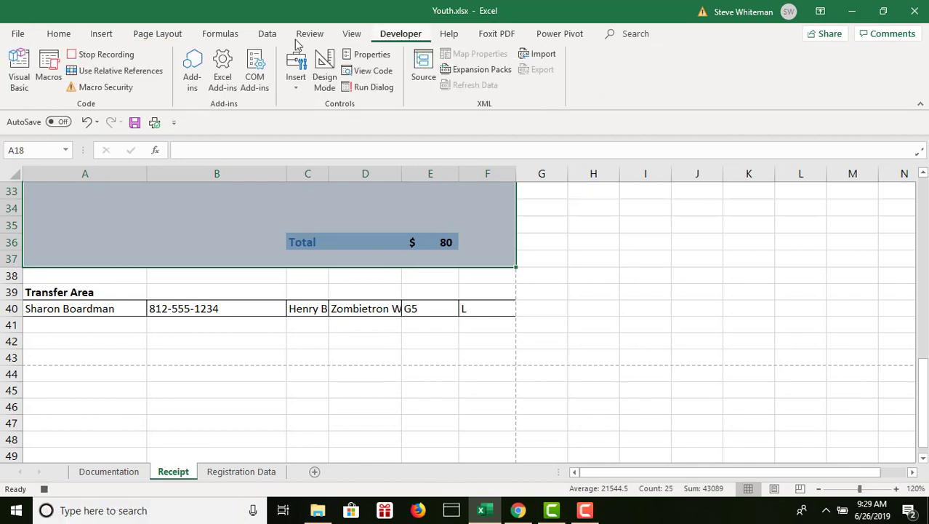
click(118, 58)
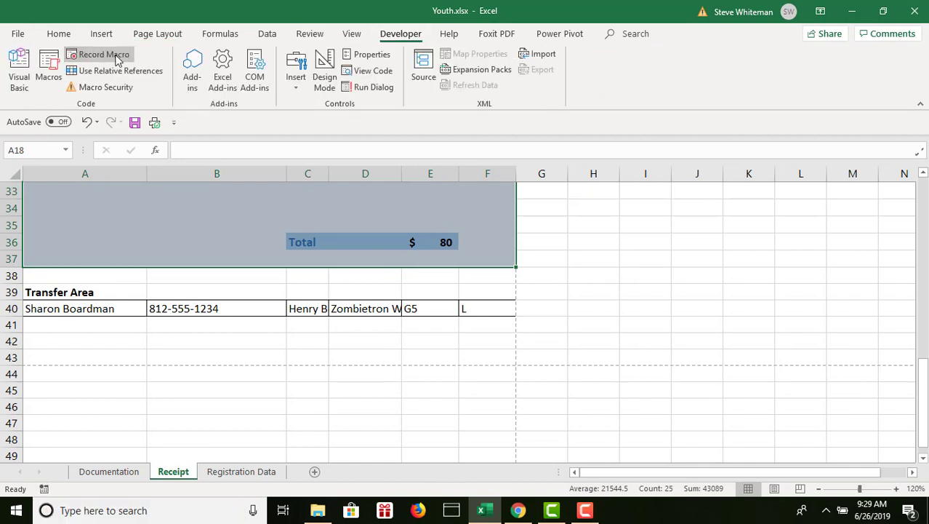